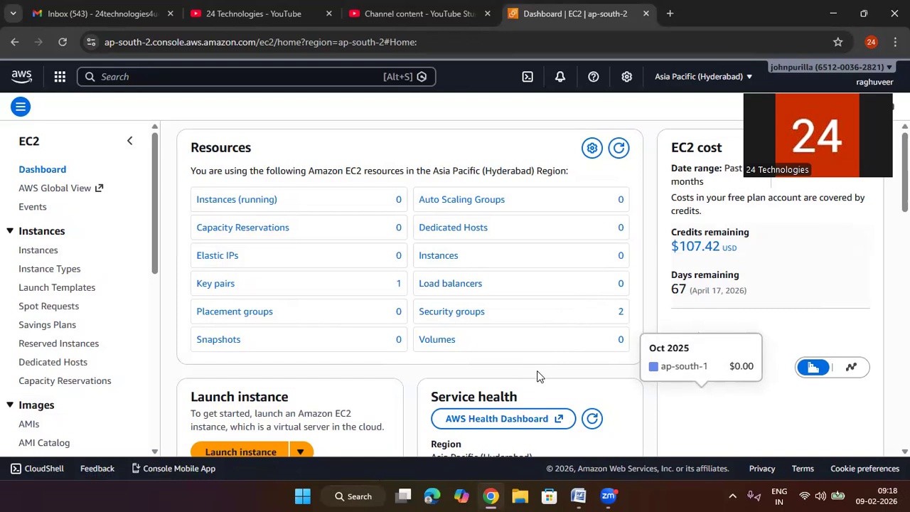
Step: Search the AWS services for "rdb" and open the Aurora and RDS service
{"action": "left_click", "coordinate": [349, 82]}
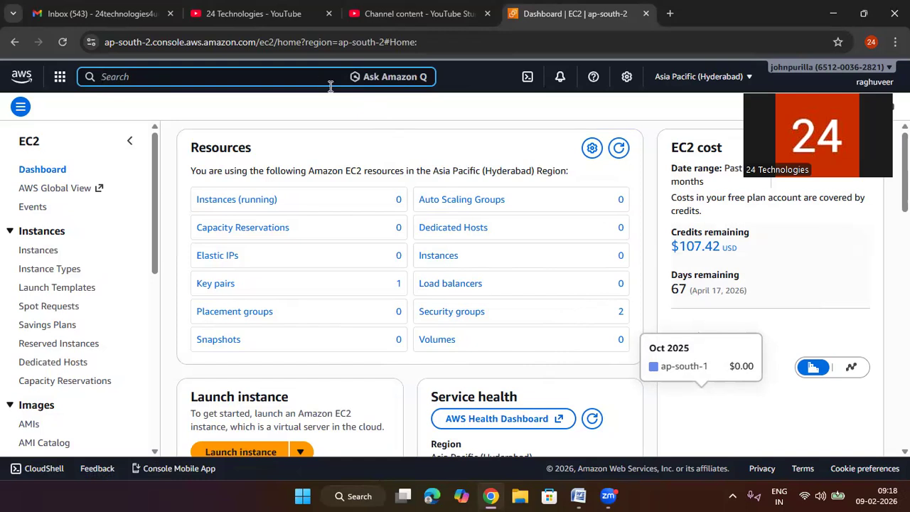
{"action": "type", "text": "dashboard"}
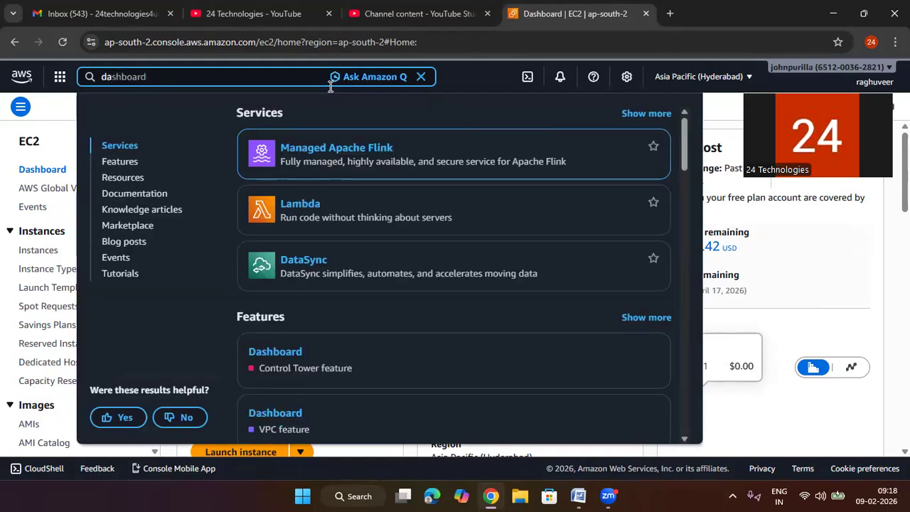
{"action": "key", "text": "BackSpace"}
{"action": "key", "text": "BackSpace"}
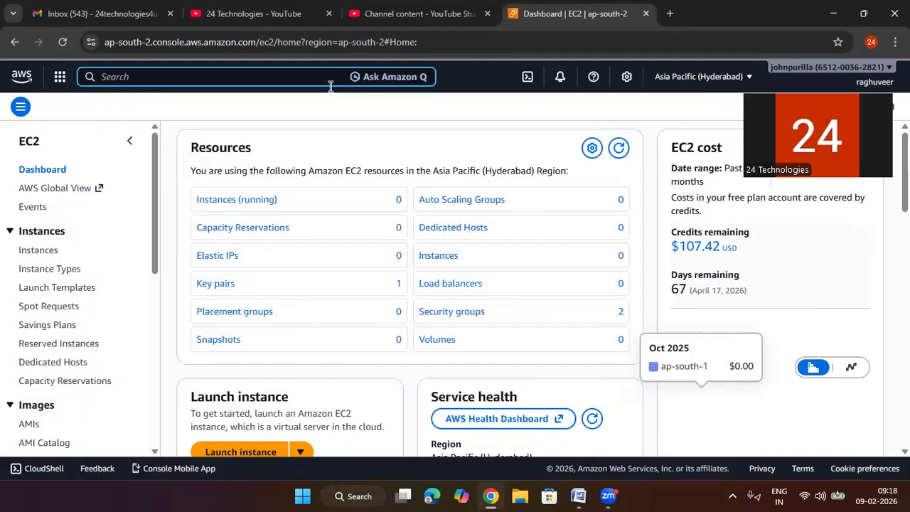
{"action": "type", "text": "rdS"}
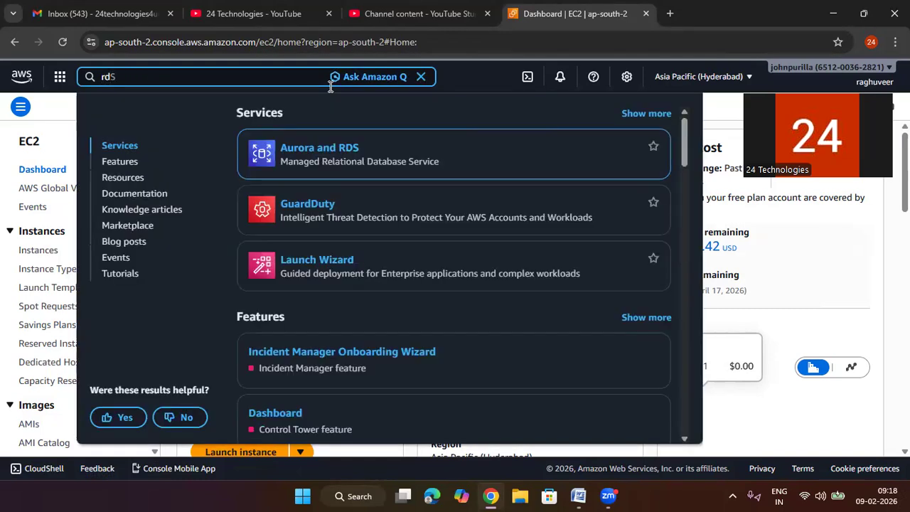
{"action": "key", "text": "BackSpace"}
{"action": "type", "text": "b"}
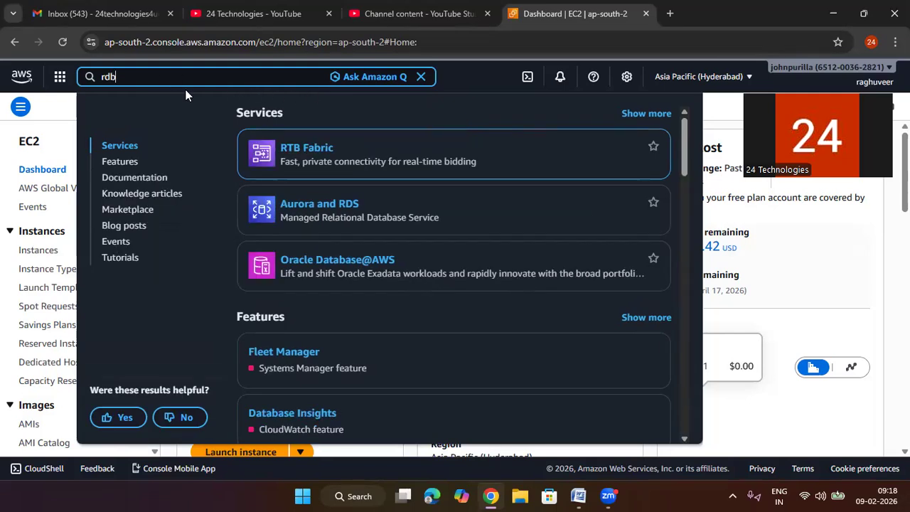
{"action": "left_click", "coordinate": [324, 204]}
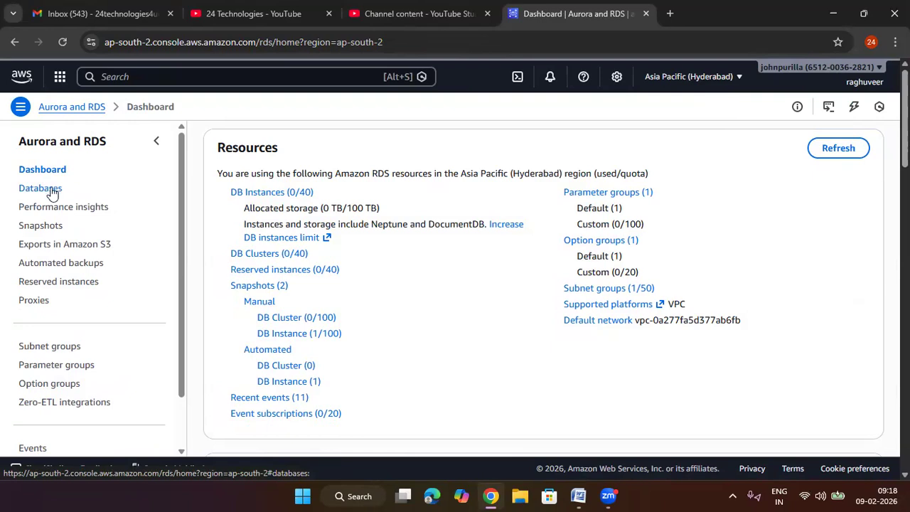
Step: Go to the Databases list of Aurora and RDS and start creating a new database
{"action": "left_click", "coordinate": [51, 189]}
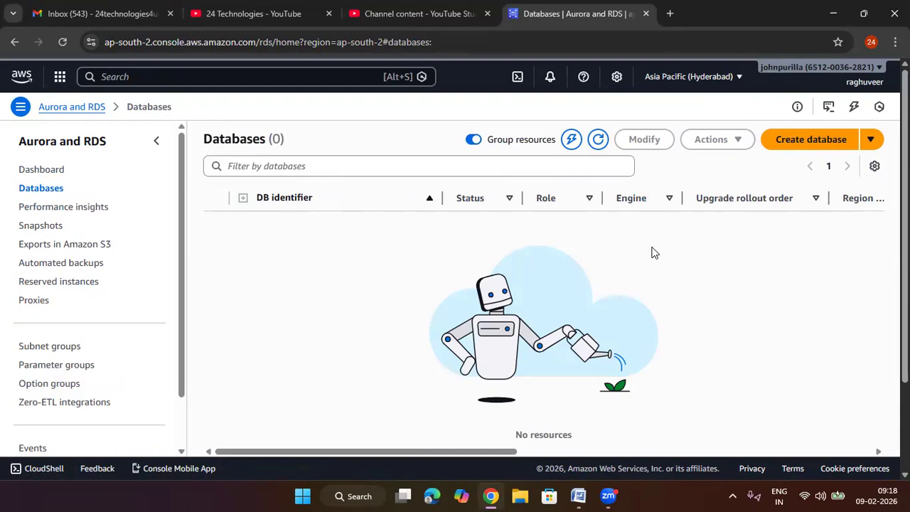
{"action": "left_click", "coordinate": [812, 146]}
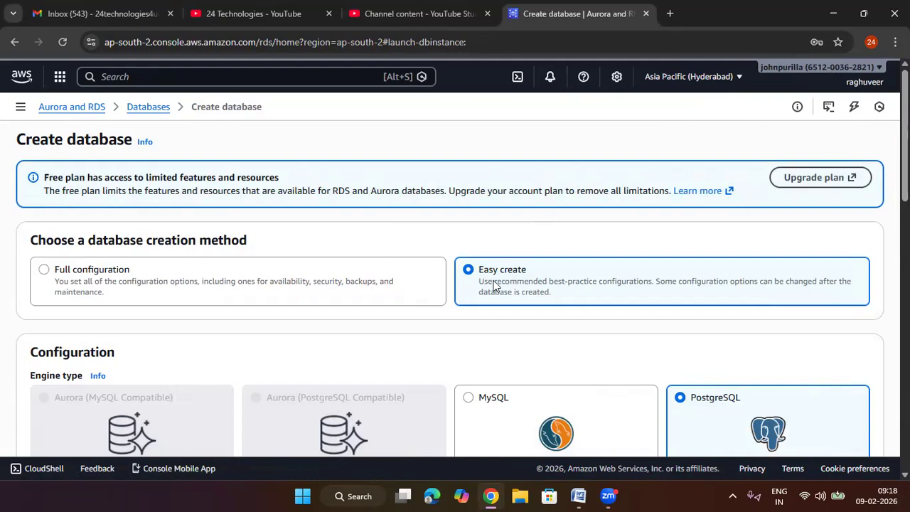
Step: Compare the Easy create and Full configuration descriptions, and choose Full configuration as the database creation method
{"action": "left_click_drag", "start_coordinate": [540, 263], "coordinate": [474, 270]}
{"action": "left_click_drag", "start_coordinate": [160, 265], "coordinate": [55, 268]}
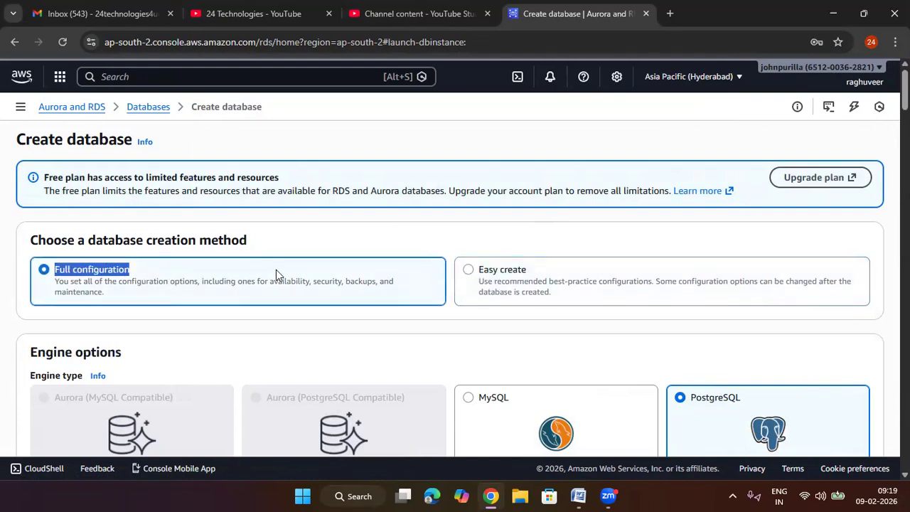
{"action": "left_click_drag", "start_coordinate": [104, 294], "coordinate": [55, 283]}
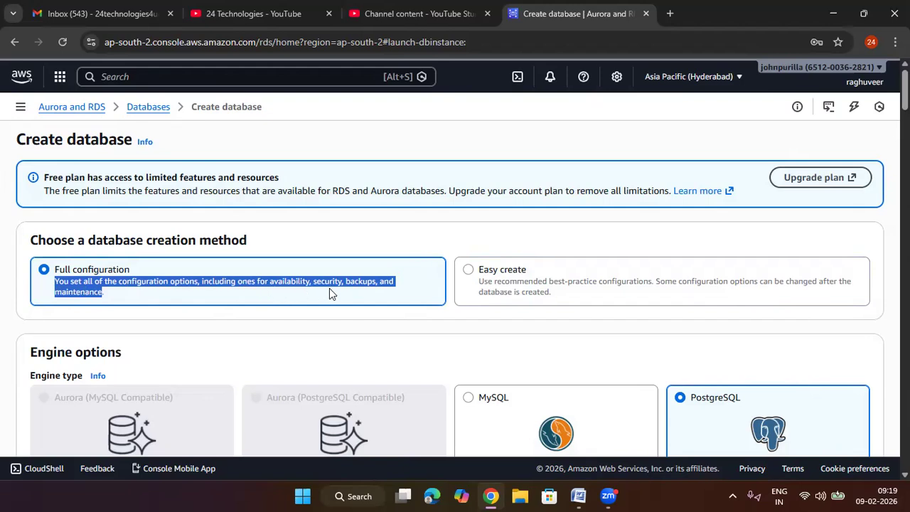
{"action": "left_click", "coordinate": [148, 300]}
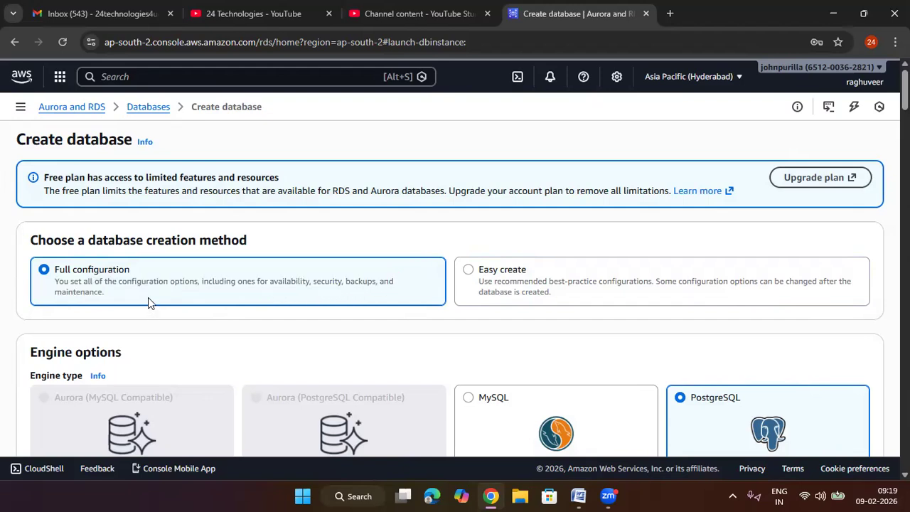
{"action": "left_click_drag", "start_coordinate": [562, 309], "coordinate": [473, 284]}
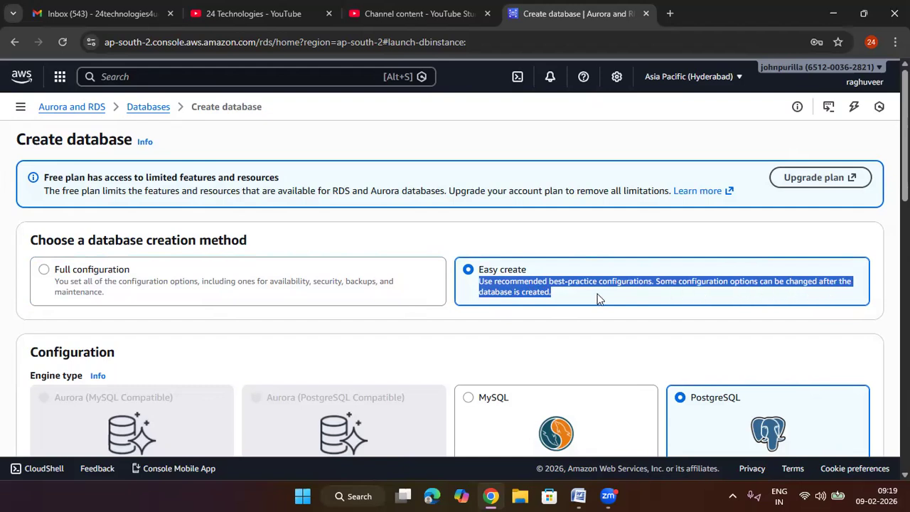
{"action": "left_click", "coordinate": [574, 299]}
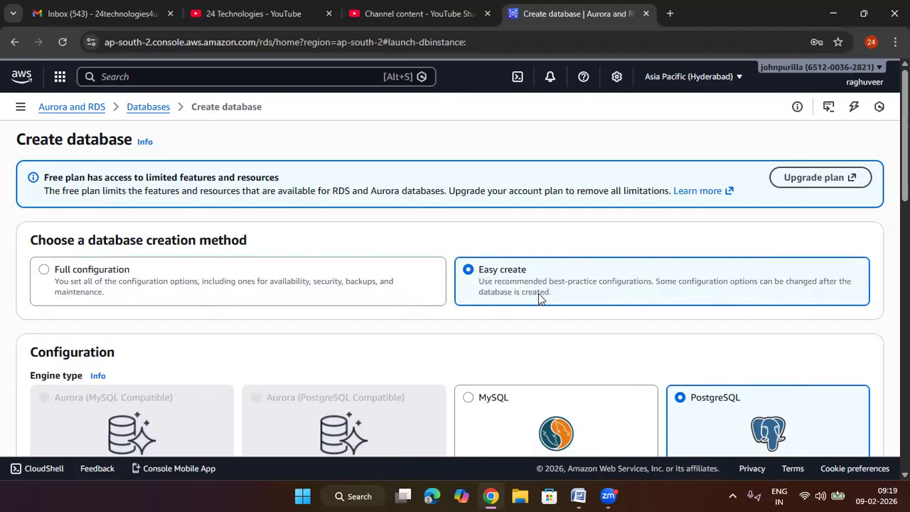
{"action": "left_click_drag", "start_coordinate": [528, 275], "coordinate": [478, 271]}
{"action": "left_click_drag", "start_coordinate": [130, 268], "coordinate": [55, 269]}
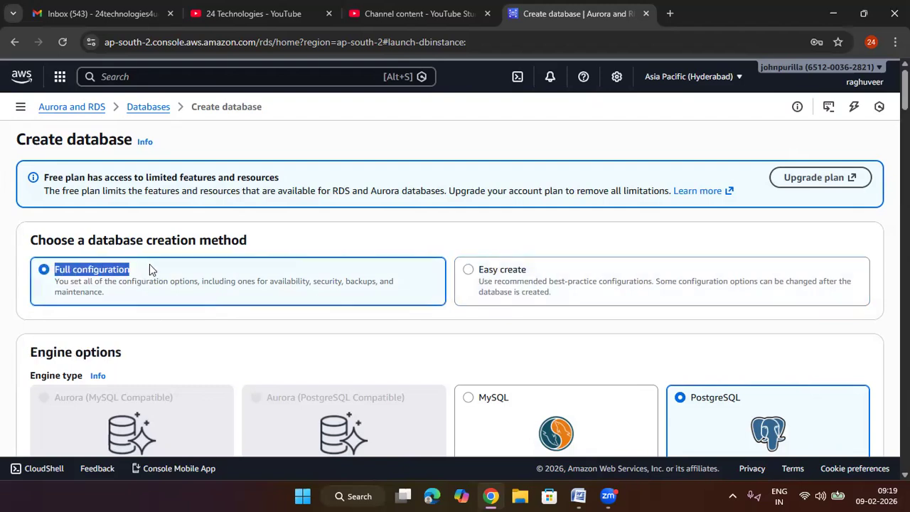
{"action": "left_click", "coordinate": [55, 279]}
Step: Choose MySQL as the engine type for the new database
{"action": "scroll", "coordinate": [119, 274], "scroll_direction": "down", "scroll_amount": 2}
{"action": "scroll", "coordinate": [118, 271], "scroll_direction": "down", "scroll_amount": 1}
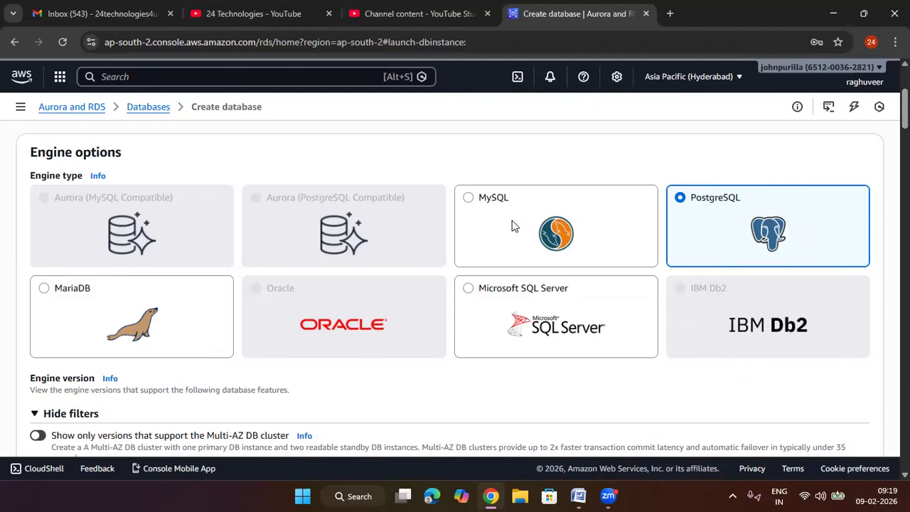
{"action": "left_click", "coordinate": [468, 198]}
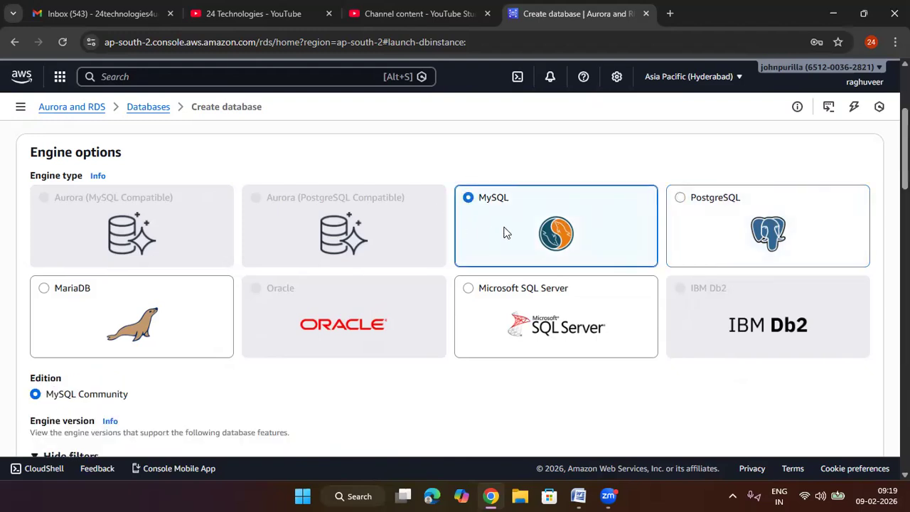
Step: Review the MySQL edition and the engine version filters in the engine options
{"action": "scroll", "coordinate": [508, 226], "scroll_direction": "down", "scroll_amount": 2}
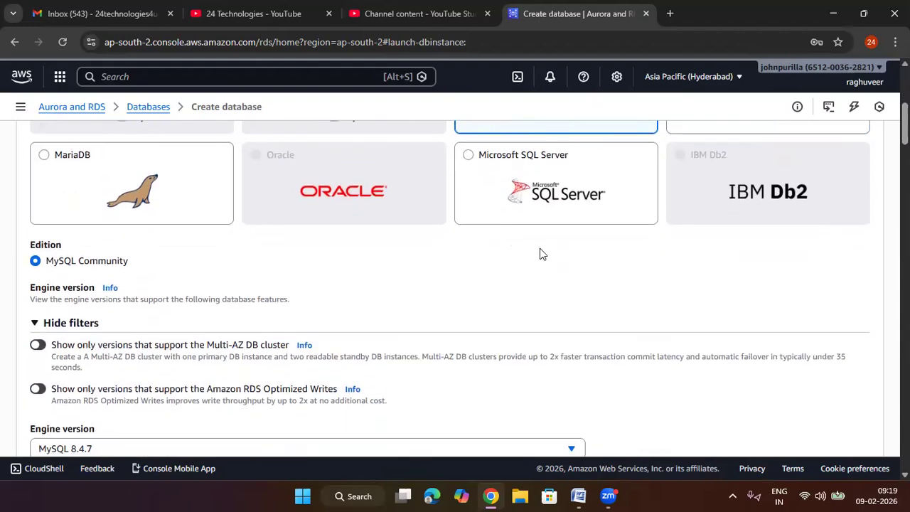
{"action": "left_click_drag", "start_coordinate": [139, 261], "coordinate": [47, 260]}
{"action": "left_click", "coordinate": [169, 264]}
{"action": "scroll", "coordinate": [178, 261], "scroll_direction": "down", "scroll_amount": 1}
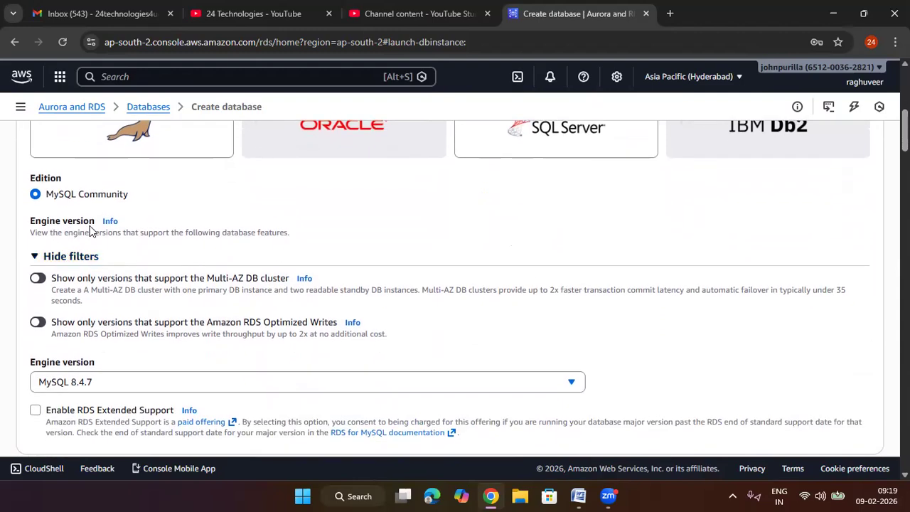
{"action": "left_click_drag", "start_coordinate": [261, 244], "coordinate": [32, 235]}
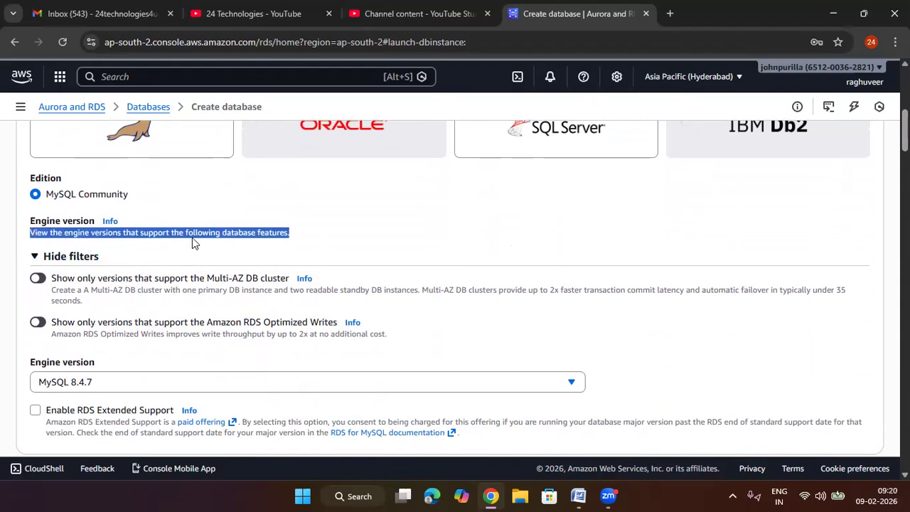
{"action": "left_click", "coordinate": [344, 240]}
{"action": "scroll", "coordinate": [346, 242], "scroll_direction": "down", "scroll_amount": 1}
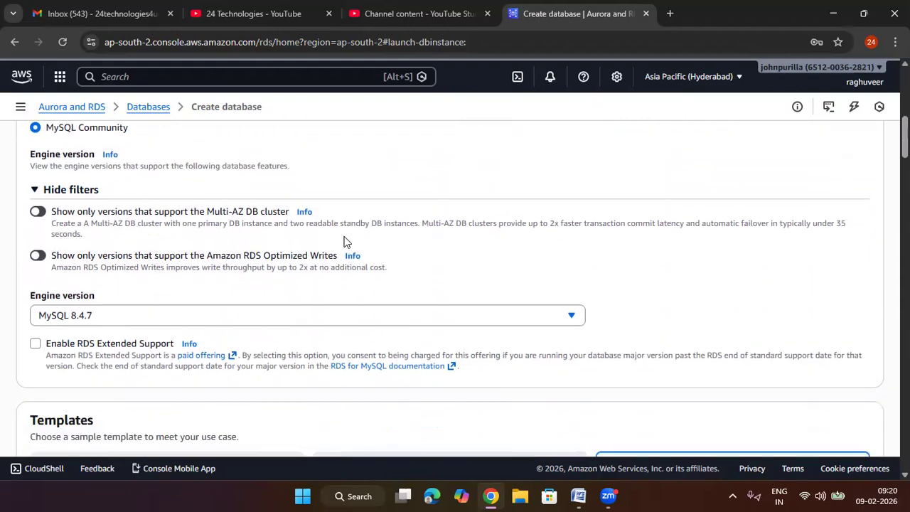
Step: Look through the available engine versions and select MySQL 8.4.7
{"action": "scroll", "coordinate": [344, 242], "scroll_direction": "down", "scroll_amount": 1}
{"action": "left_click", "coordinate": [85, 248]}
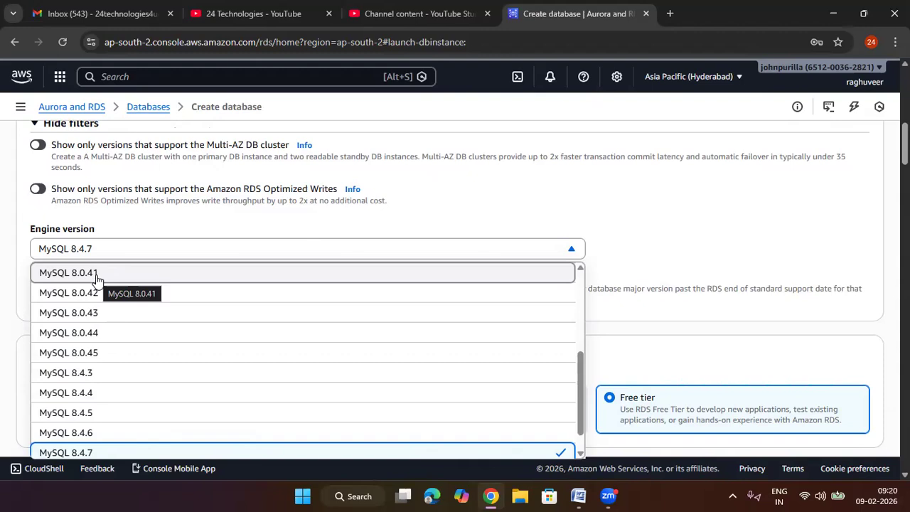
{"action": "scroll", "coordinate": [111, 386], "scroll_direction": "down", "scroll_amount": 1}
{"action": "scroll", "coordinate": [111, 390], "scroll_direction": "up", "scroll_amount": 1}
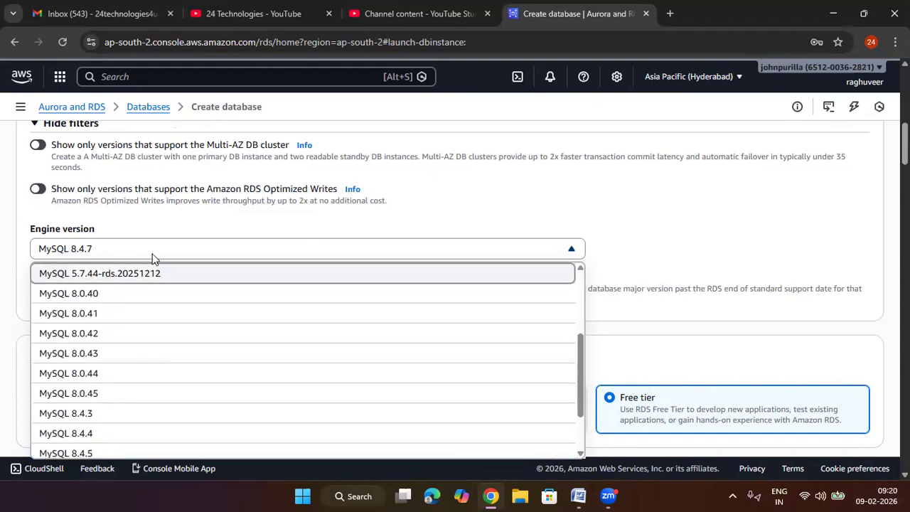
{"action": "scroll", "coordinate": [152, 258], "scroll_direction": "down", "scroll_amount": 1}
{"action": "scroll", "coordinate": [121, 339], "scroll_direction": "down", "scroll_amount": 1}
{"action": "scroll", "coordinate": [99, 368], "scroll_direction": "down", "scroll_amount": 4}
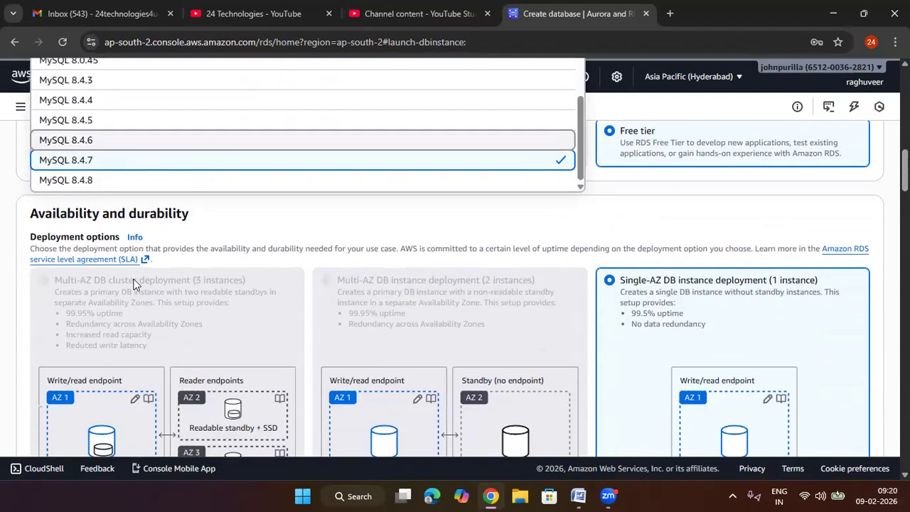
{"action": "scroll", "coordinate": [142, 282], "scroll_direction": "up", "scroll_amount": 2}
{"action": "scroll", "coordinate": [205, 282], "scroll_direction": "up", "scroll_amount": 1}
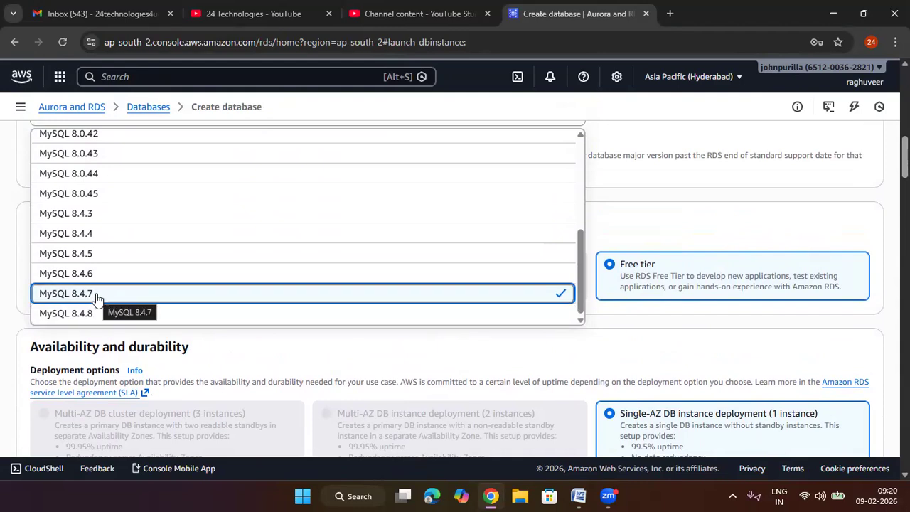
{"action": "left_click", "coordinate": [96, 296]}
{"action": "scroll", "coordinate": [550, 226], "scroll_direction": "up", "scroll_amount": 2}
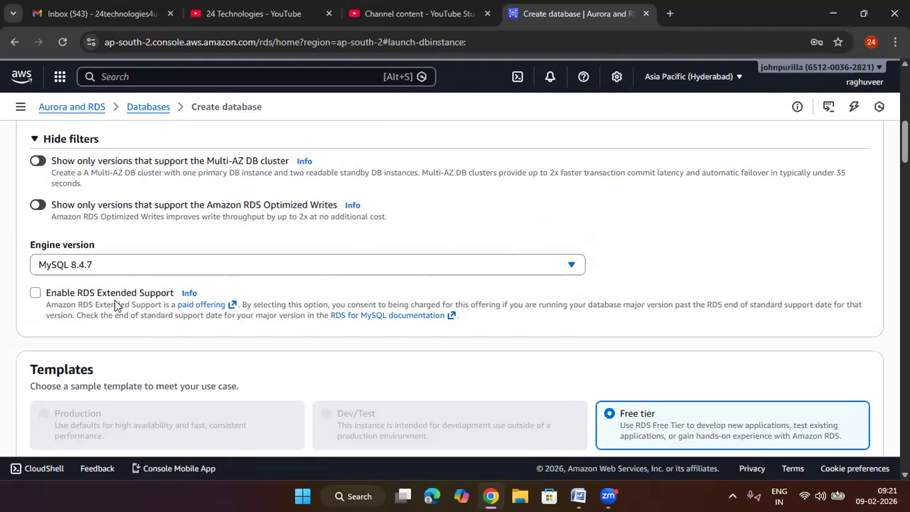
Step: Examine the available templates and the overview of the availability and durability options
{"action": "scroll", "coordinate": [303, 254], "scroll_direction": "down", "scroll_amount": 2}
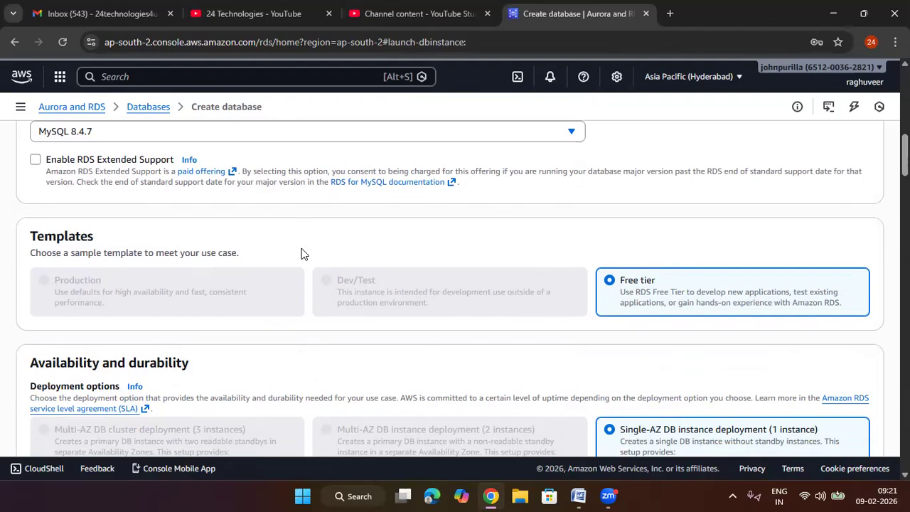
{"action": "scroll", "coordinate": [302, 254], "scroll_direction": "down", "scroll_amount": 1}
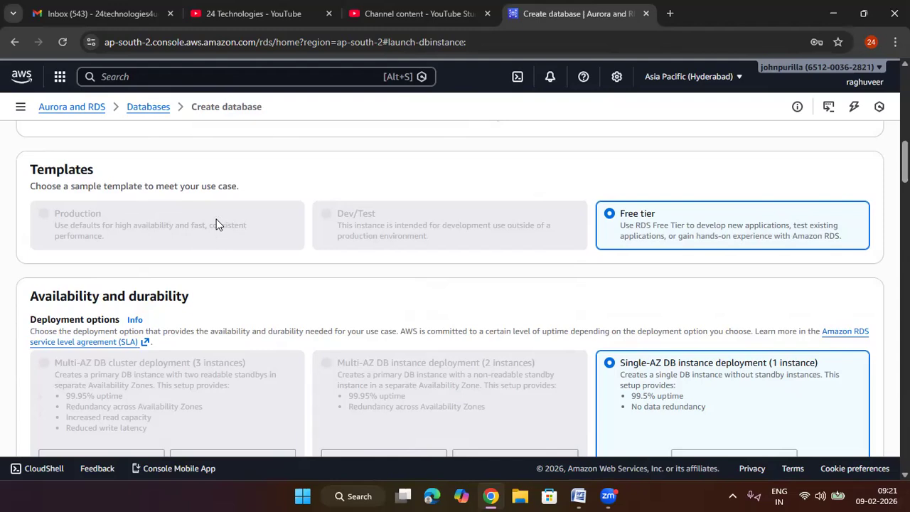
{"action": "scroll", "coordinate": [216, 219], "scroll_direction": "down", "scroll_amount": 2}
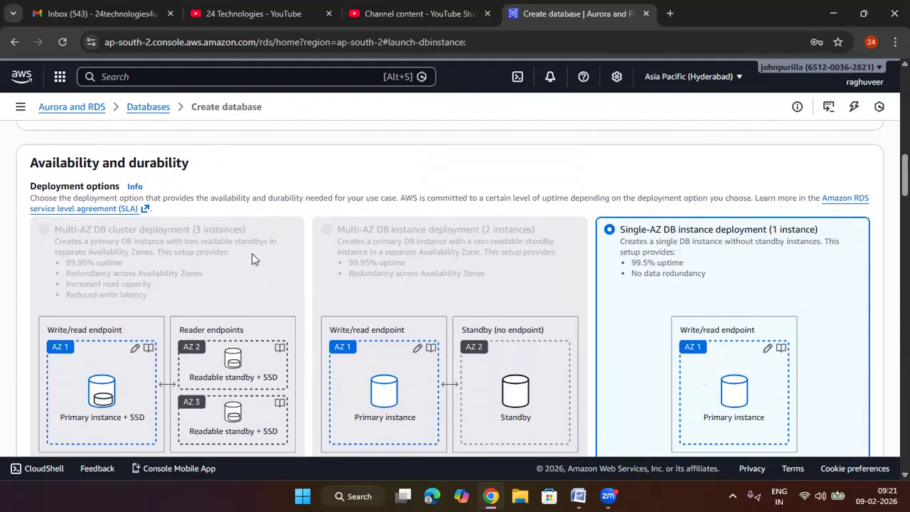
{"action": "scroll", "coordinate": [251, 258], "scroll_direction": "down", "scroll_amount": 1}
{"action": "scroll", "coordinate": [252, 258], "scroll_direction": "up", "scroll_amount": 3}
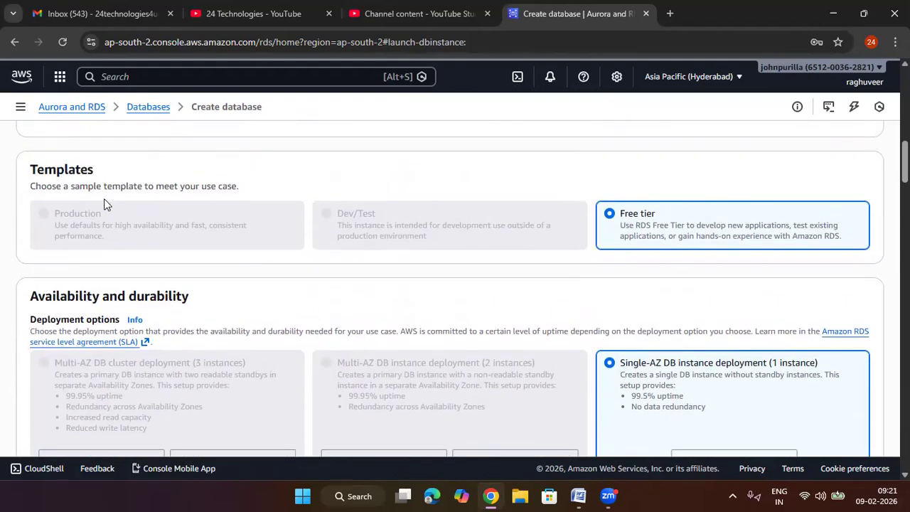
Step: Compare the primary and standby instances in the Multi-AZ cluster and Multi-AZ instance deployment diagrams
{"action": "scroll", "coordinate": [146, 227], "scroll_direction": "down", "scroll_amount": 3}
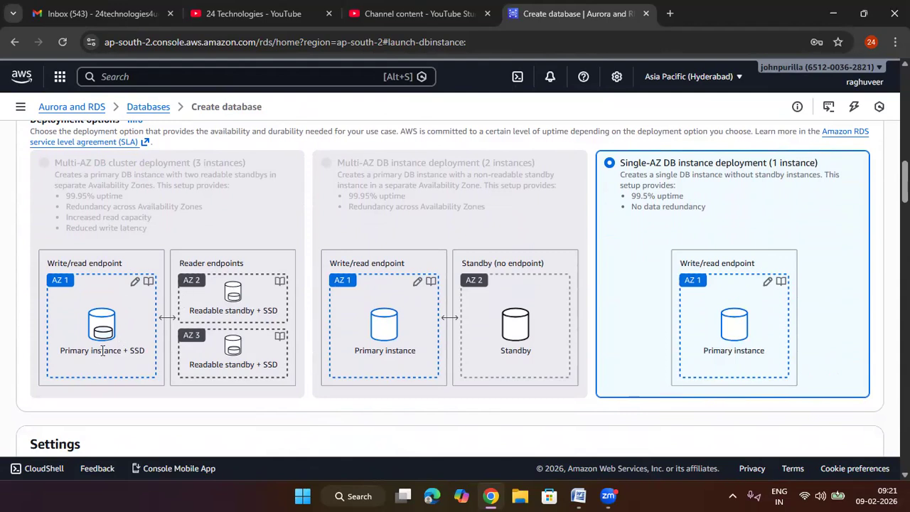
{"action": "left_click_drag", "start_coordinate": [149, 352], "coordinate": [62, 350]}
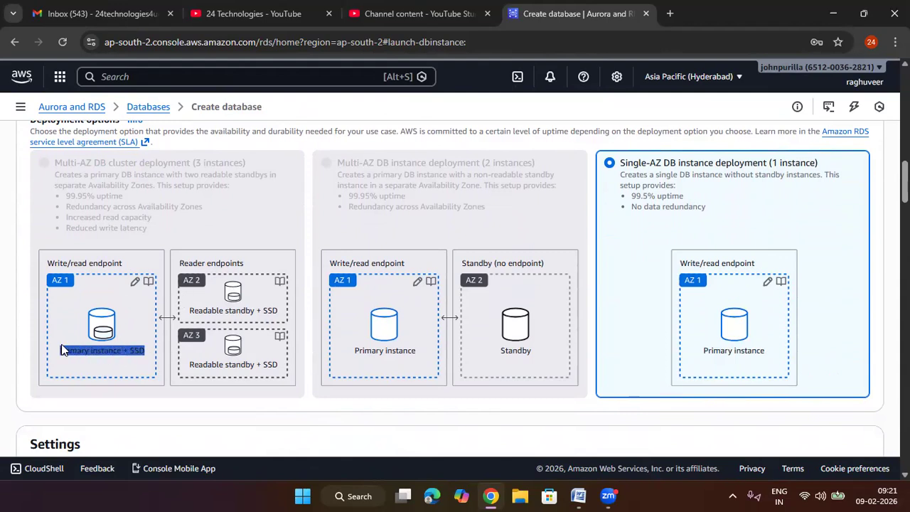
{"action": "left_click_drag", "start_coordinate": [274, 311], "coordinate": [190, 311]}
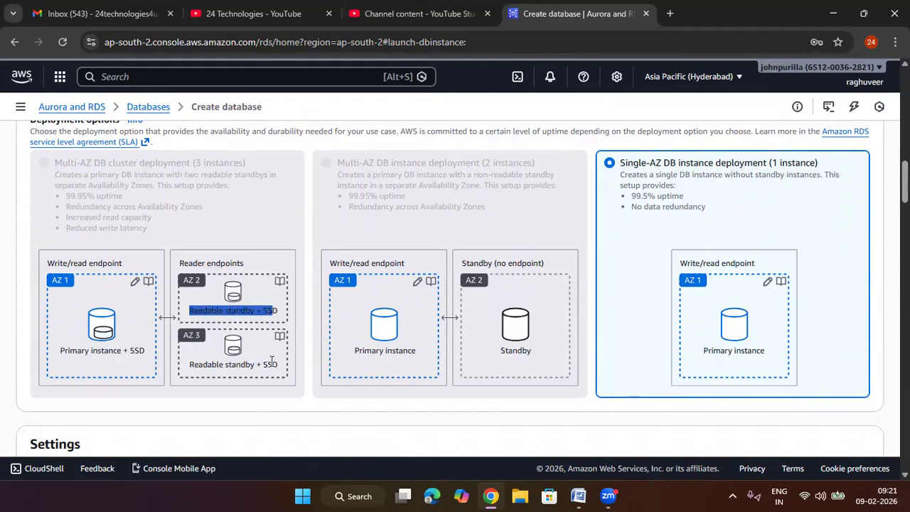
{"action": "left_click_drag", "start_coordinate": [271, 363], "coordinate": [178, 366]}
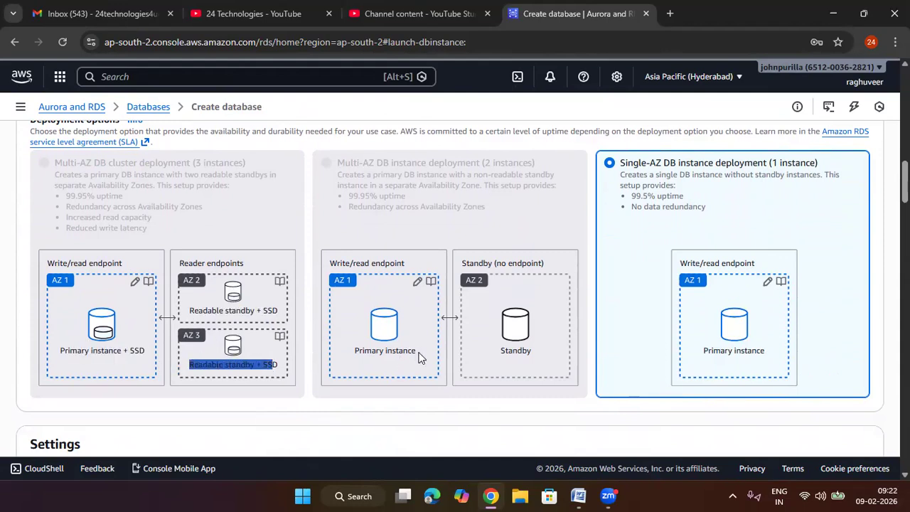
{"action": "left_click_drag", "start_coordinate": [418, 352], "coordinate": [349, 352]}
{"action": "left_click_drag", "start_coordinate": [533, 351], "coordinate": [489, 353]}
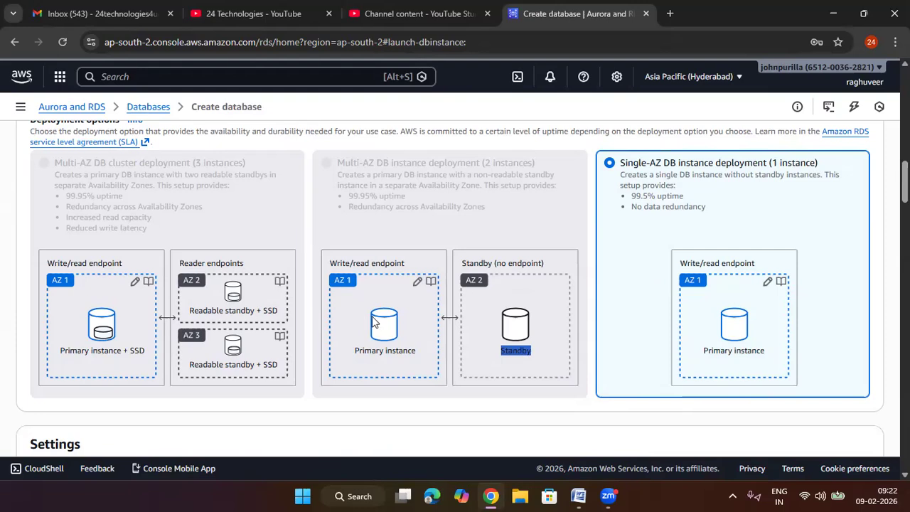
{"action": "scroll", "coordinate": [375, 322], "scroll_direction": "up", "scroll_amount": 1}
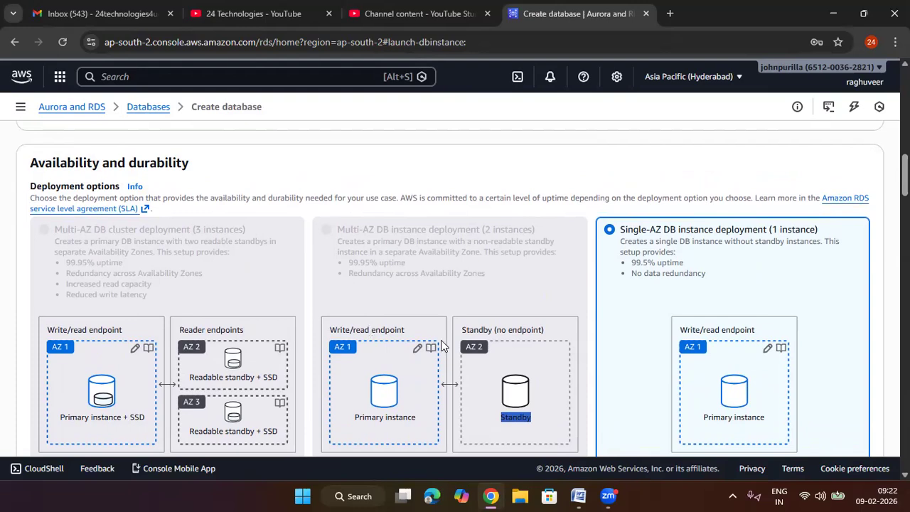
Step: Review the Single-AZ DB instance deployment option together with the Free tier template and the unavailable template choices
{"action": "scroll", "coordinate": [441, 341], "scroll_direction": "down", "scroll_amount": 1}
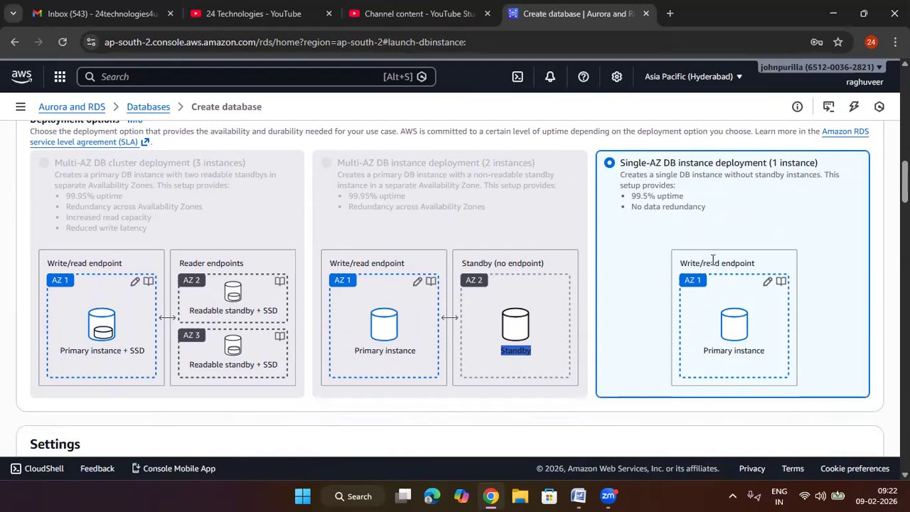
{"action": "left_click_drag", "start_coordinate": [819, 164], "coordinate": [617, 178]}
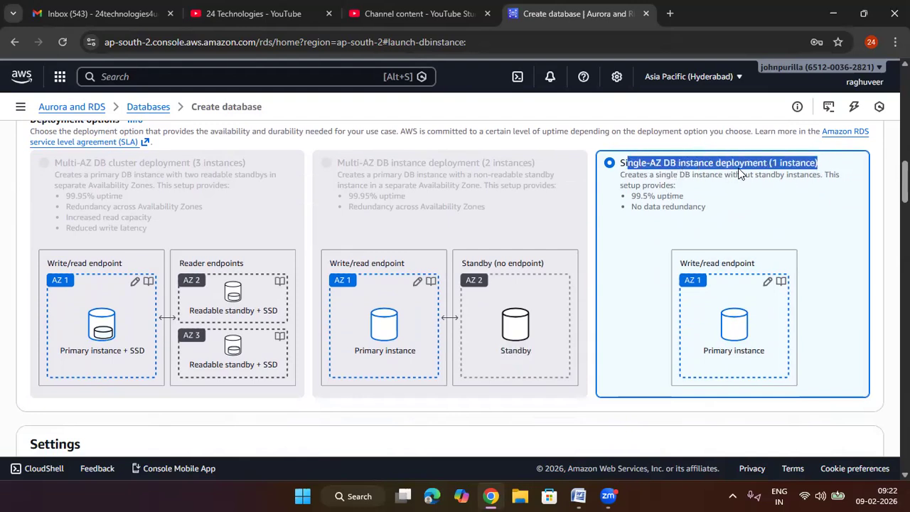
{"action": "left_click", "coordinate": [766, 225]}
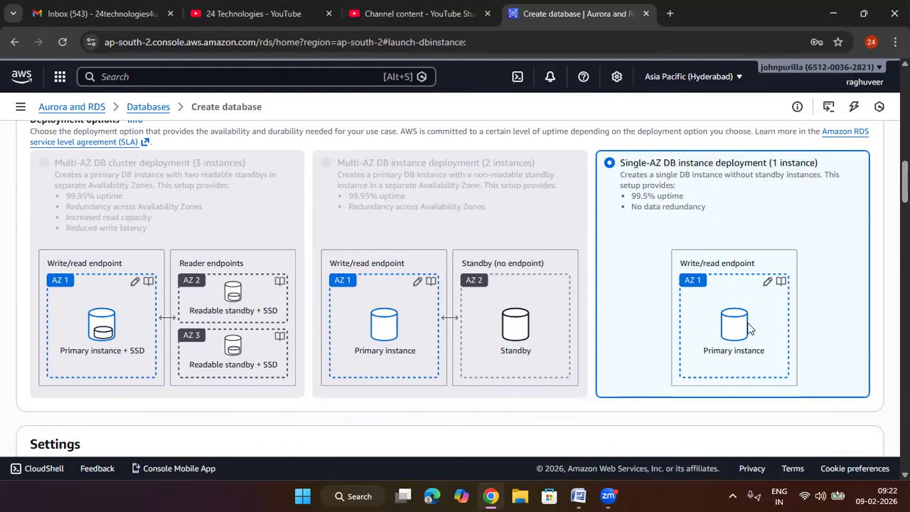
{"action": "scroll", "coordinate": [748, 328], "scroll_direction": "up", "scroll_amount": 3}
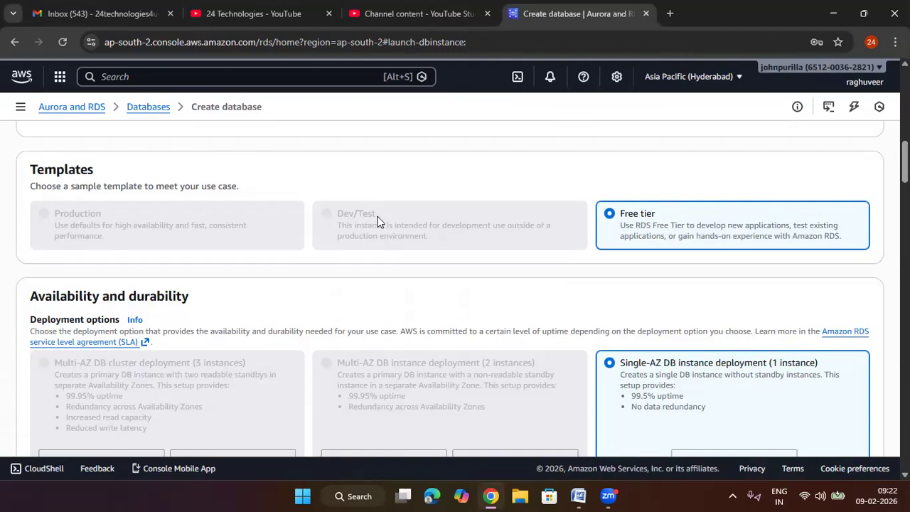
{"action": "scroll", "coordinate": [365, 221], "scroll_direction": "down", "scroll_amount": 3}
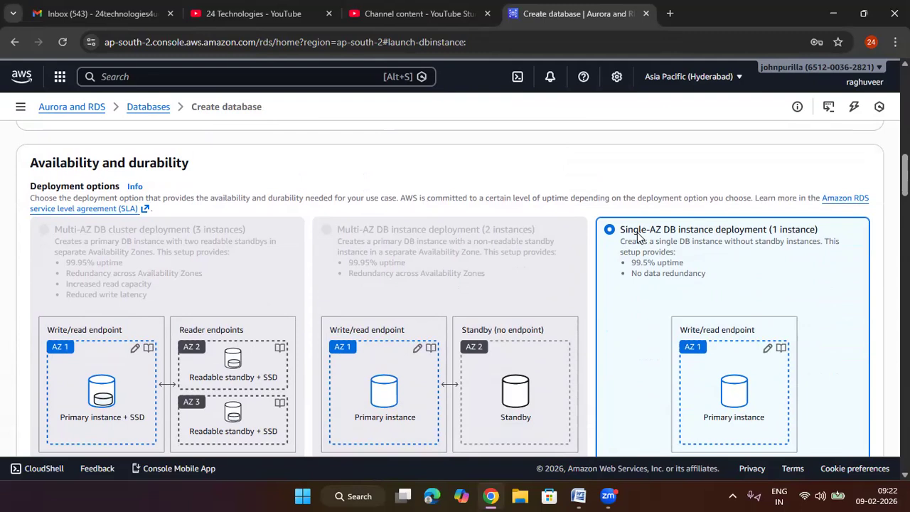
Step: Review the DB instance identifier and the master username in the database settings
{"action": "scroll", "coordinate": [622, 254], "scroll_direction": "down", "scroll_amount": 4}
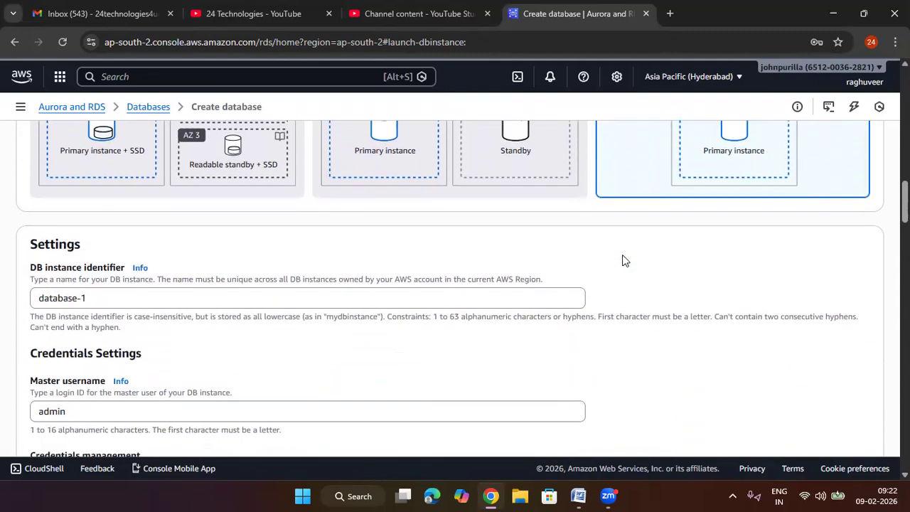
{"action": "scroll", "coordinate": [622, 258], "scroll_direction": "down", "scroll_amount": 1}
{"action": "left_click_drag", "start_coordinate": [126, 237], "coordinate": [31, 239]}
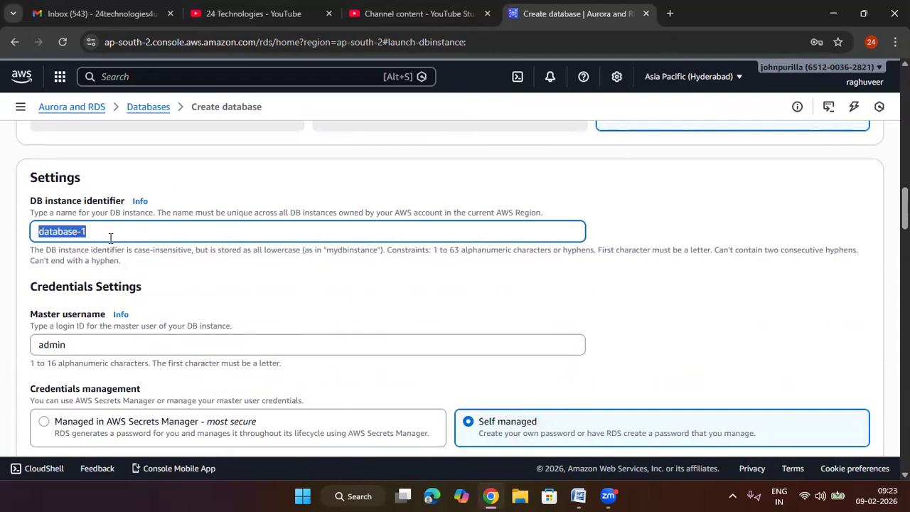
{"action": "scroll", "coordinate": [147, 332], "scroll_direction": "down", "scroll_amount": 1}
{"action": "left_click_drag", "start_coordinate": [81, 278], "coordinate": [37, 280]}
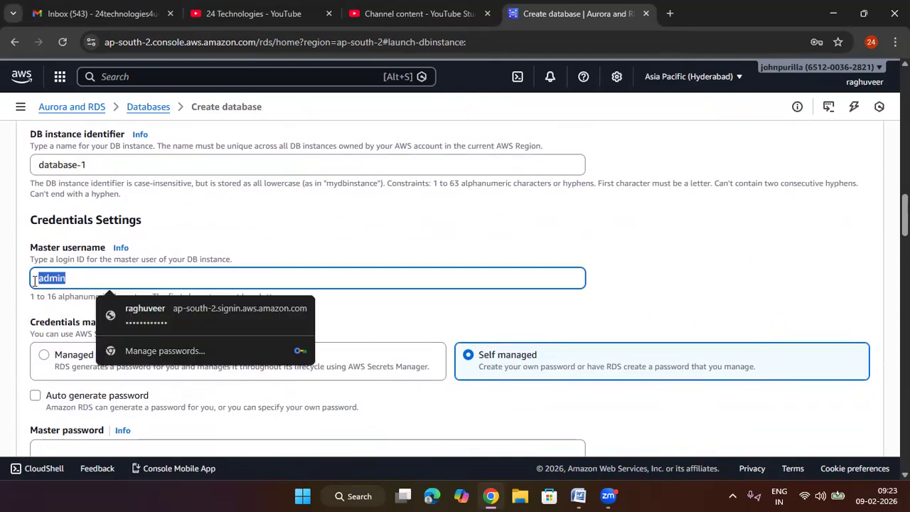
{"action": "left_click", "coordinate": [404, 244]}
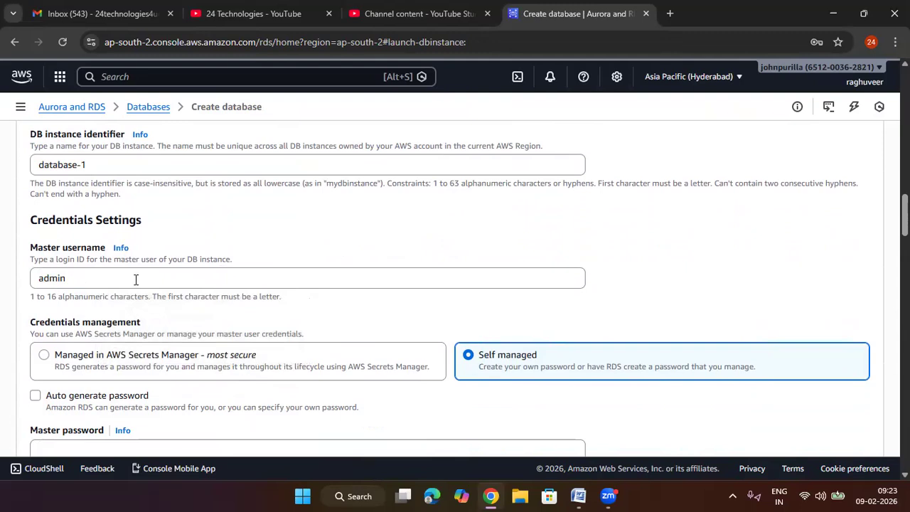
{"action": "scroll", "coordinate": [135, 279], "scroll_direction": "down", "scroll_amount": 1}
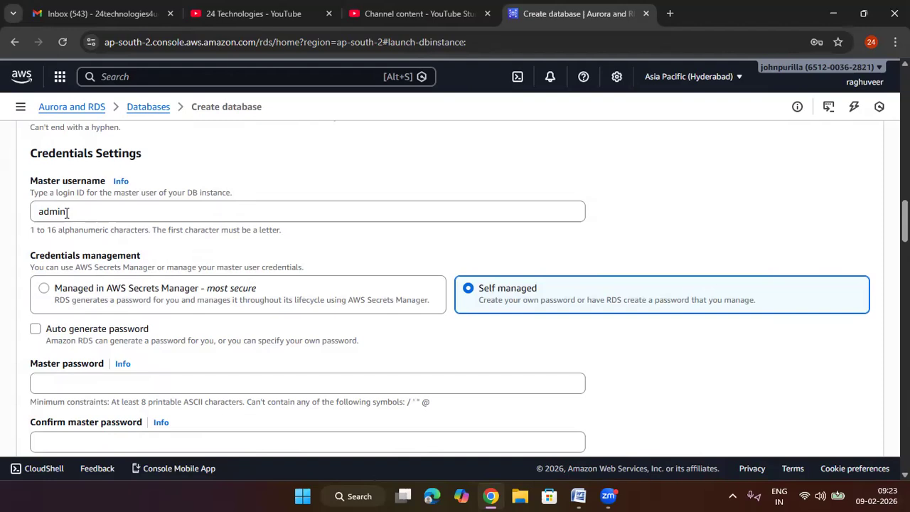
Step: Try managing the master credentials in AWS Secrets Manager and review the encryption key and authentication options
{"action": "scroll", "coordinate": [66, 212], "scroll_direction": "down", "scroll_amount": 1}
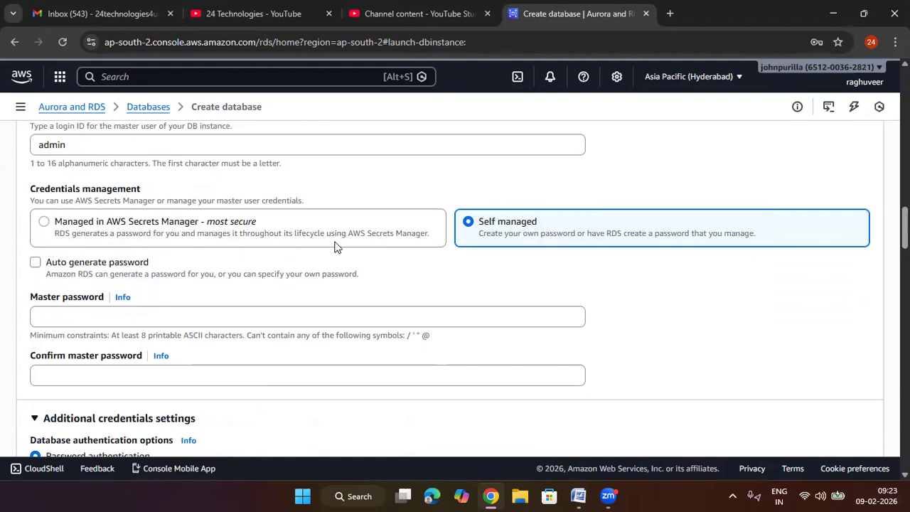
{"action": "left_click", "coordinate": [62, 226]}
{"action": "scroll", "coordinate": [98, 274], "scroll_direction": "down", "scroll_amount": 1}
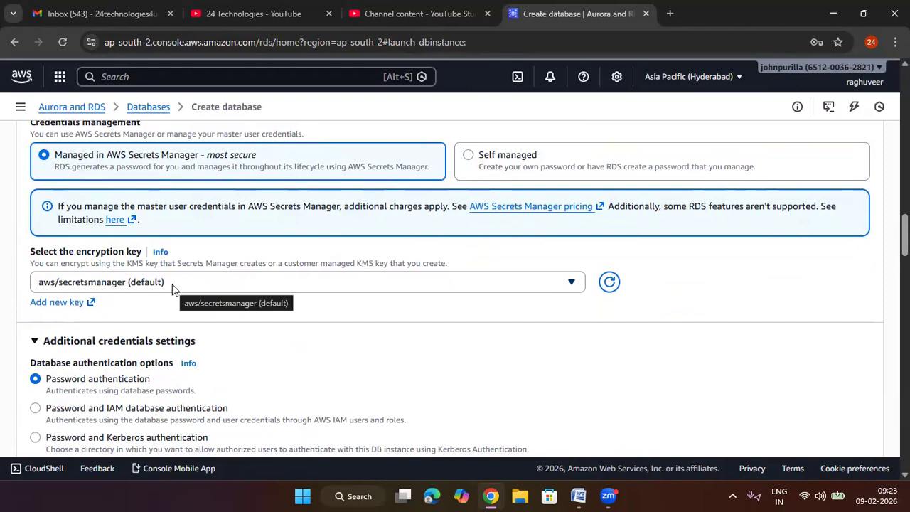
{"action": "scroll", "coordinate": [173, 289], "scroll_direction": "down", "scroll_amount": 1}
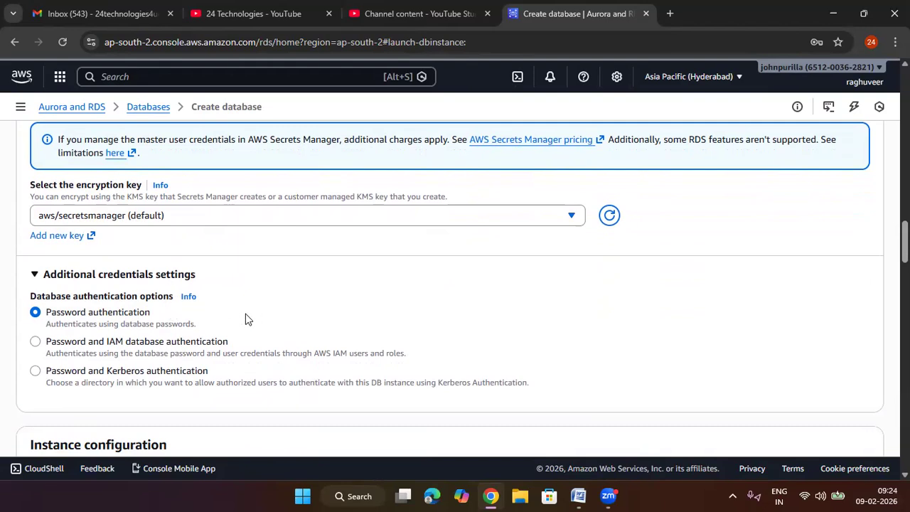
{"action": "scroll", "coordinate": [171, 277], "scroll_direction": "up", "scroll_amount": 1}
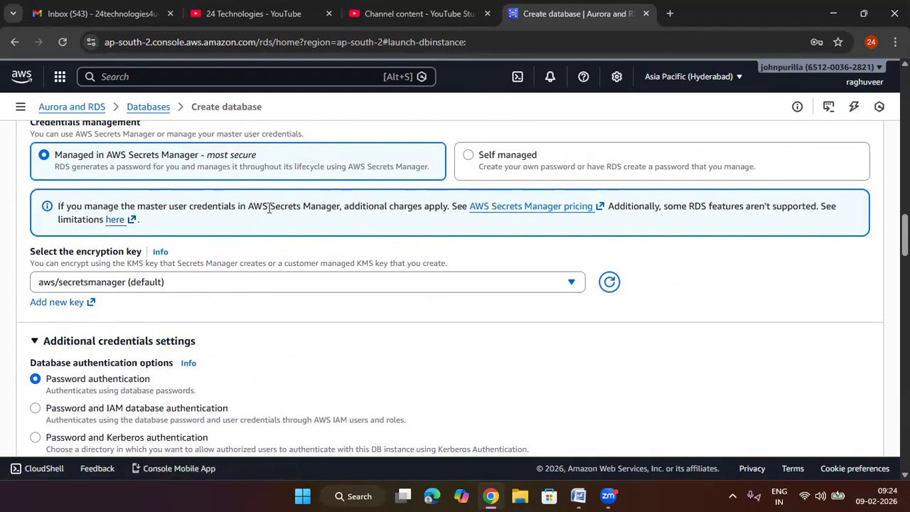
Step: Set the credentials management to Self managed and enter a master password of at least eight characters
{"action": "left_click", "coordinate": [470, 155]}
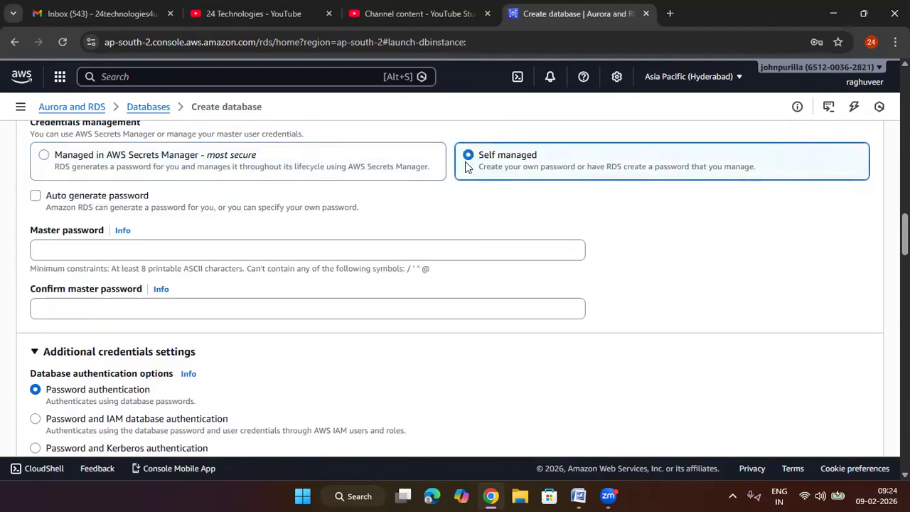
{"action": "left_click", "coordinate": [307, 250]}
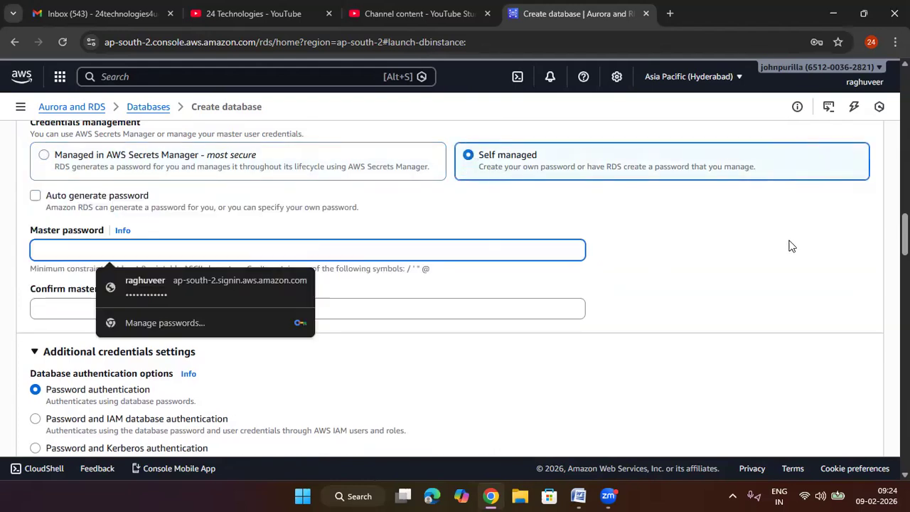
{"action": "type", "text": "****"}
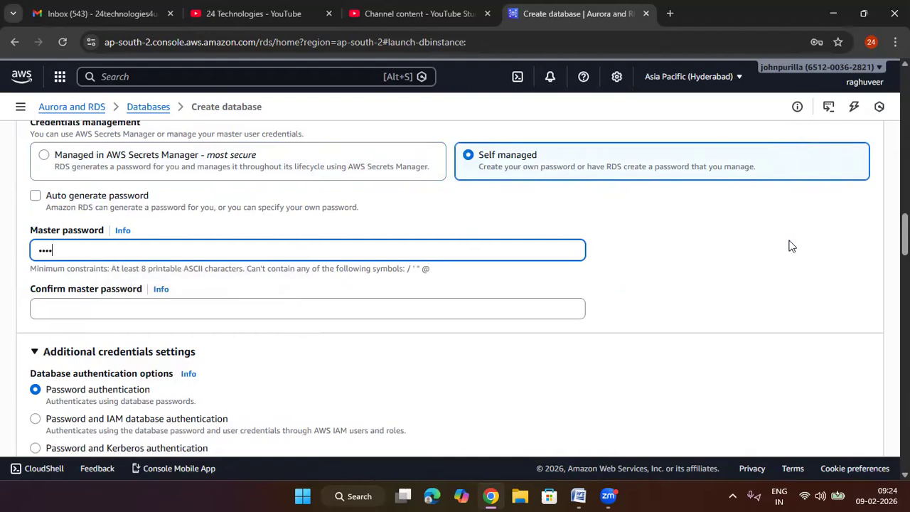
{"action": "key", "text": "BackSpace"}
{"action": "key", "text": "BackSpace"}
{"action": "key", "text": "BackSpace"}
{"action": "key", "text": "BackSpace"}
{"action": "type", "text": "*"}
{"action": "type", "text": "•••••"}
{"action": "left_click", "coordinate": [500, 312]}
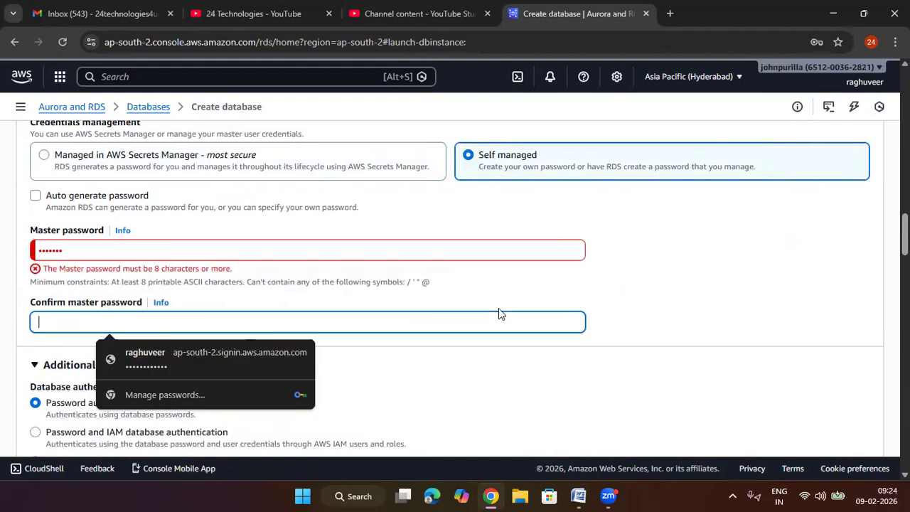
{"action": "double_click", "coordinate": [96, 249]}
{"action": "type", "text": "••••••••"}
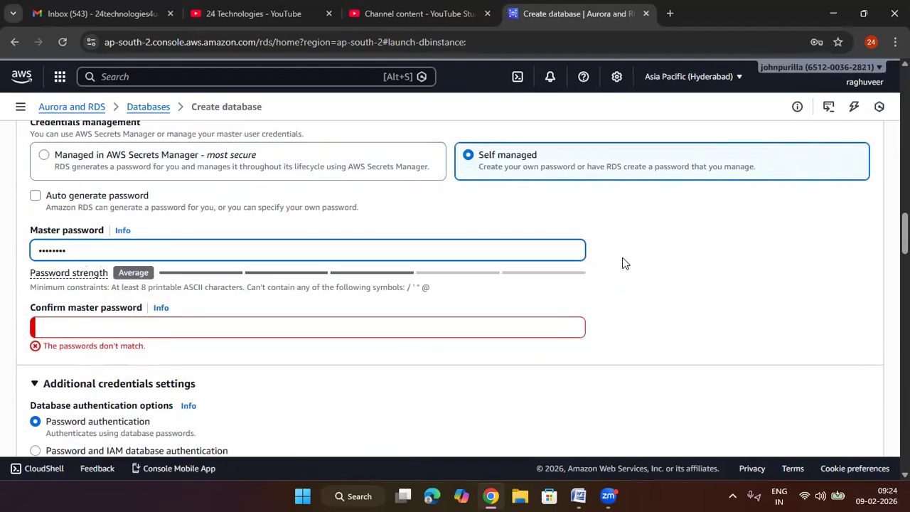
Step: Repeat the master password in the confirmation field
{"action": "left_click", "coordinate": [262, 327]}
{"action": "type", "text": "••••••••"}
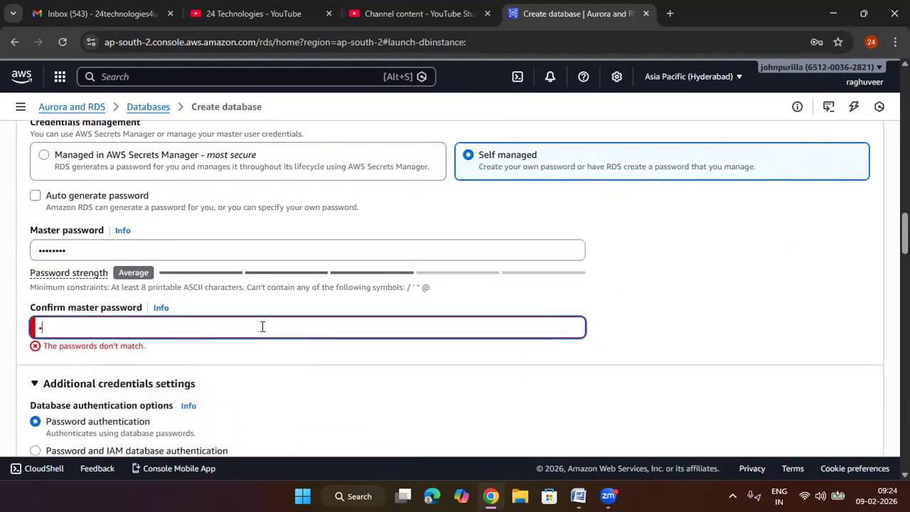
{"action": "left_click", "coordinate": [725, 329]}
Step: Examine the Password authentication option and its description in the additional credentials settings
{"action": "scroll", "coordinate": [328, 311], "scroll_direction": "down", "scroll_amount": 1}
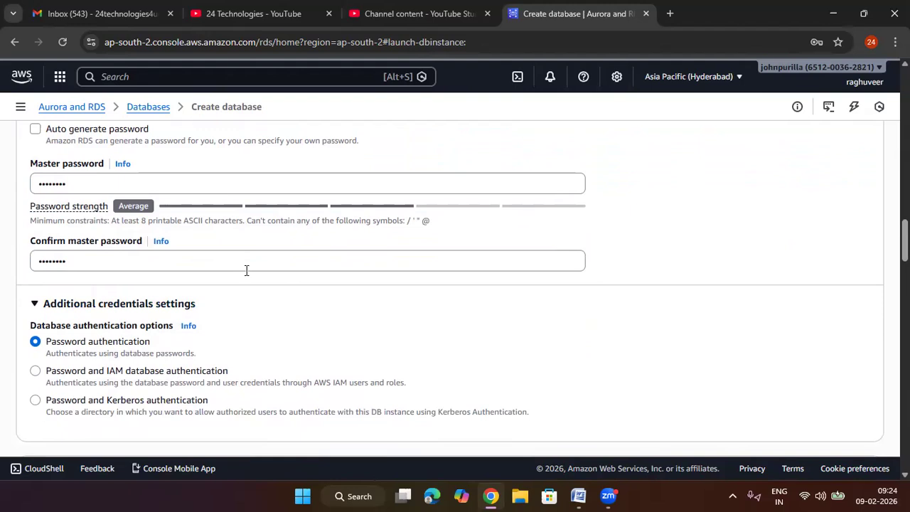
{"action": "scroll", "coordinate": [213, 268], "scroll_direction": "up", "scroll_amount": 1}
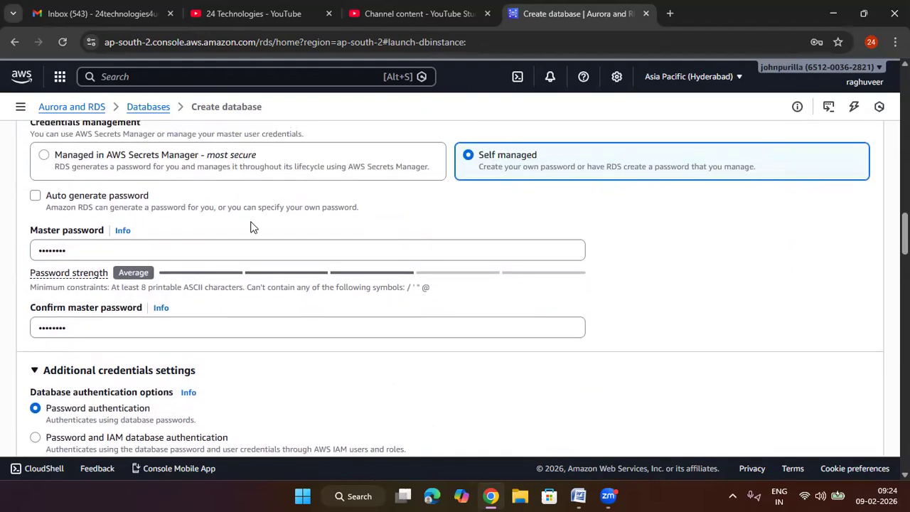
{"action": "scroll", "coordinate": [293, 285], "scroll_direction": "down", "scroll_amount": 2}
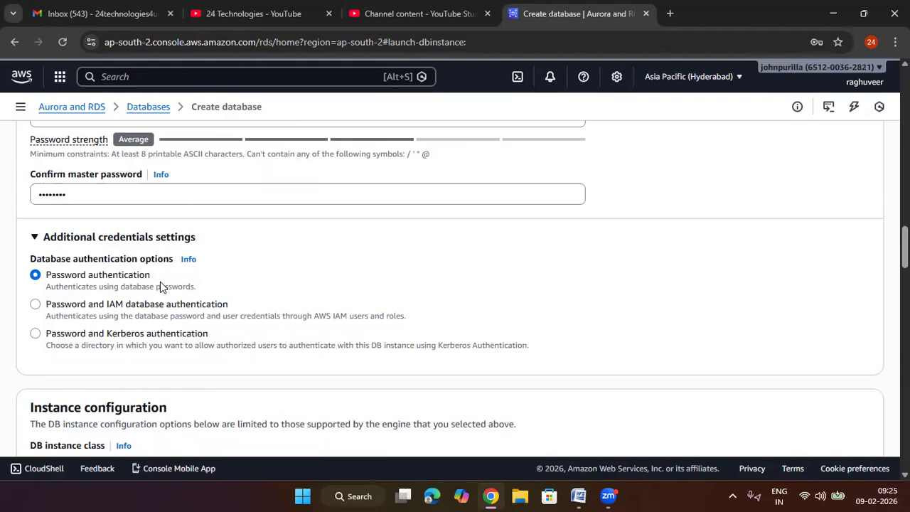
{"action": "left_click_drag", "start_coordinate": [207, 291], "coordinate": [52, 288]}
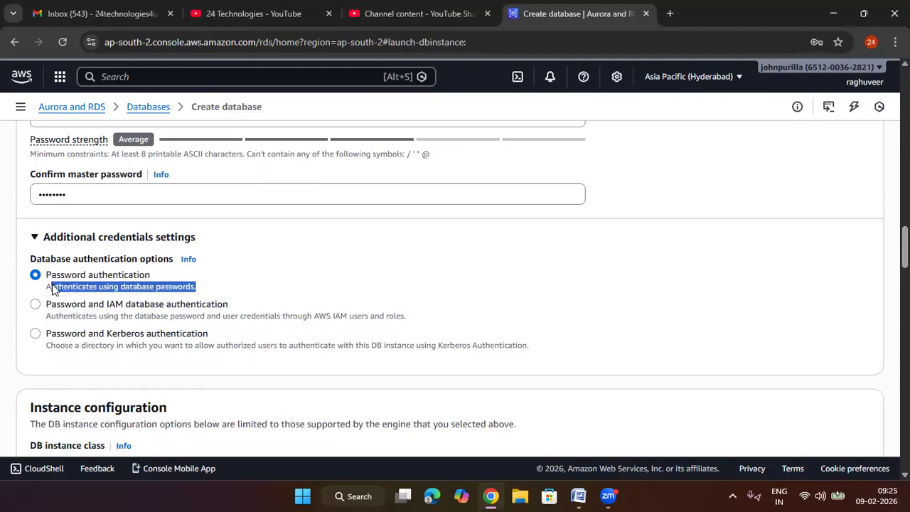
{"action": "left_click", "coordinate": [207, 287]}
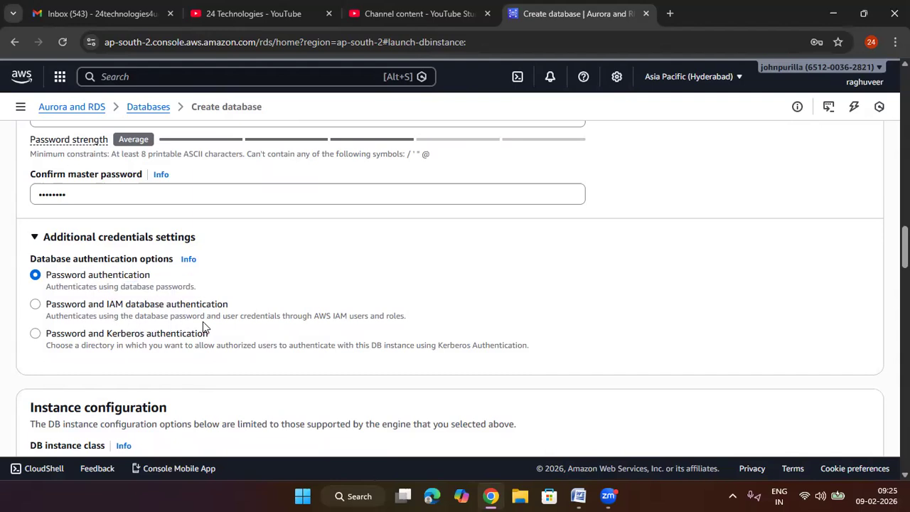
Step: Try Password and IAM database authentication, read its description, and return to Password authentication
{"action": "left_click_drag", "start_coordinate": [401, 315], "coordinate": [326, 311]}
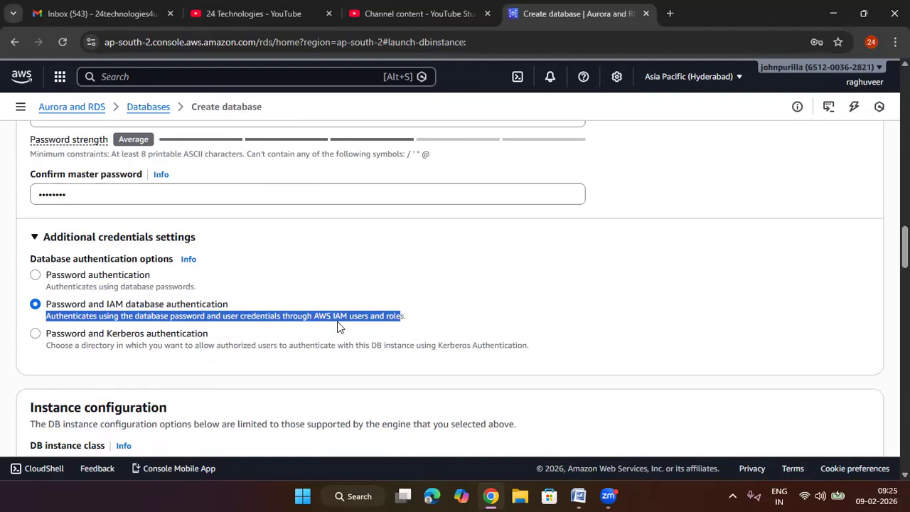
{"action": "left_click", "coordinate": [455, 311]}
{"action": "scroll", "coordinate": [282, 356], "scroll_direction": "down", "scroll_amount": 2}
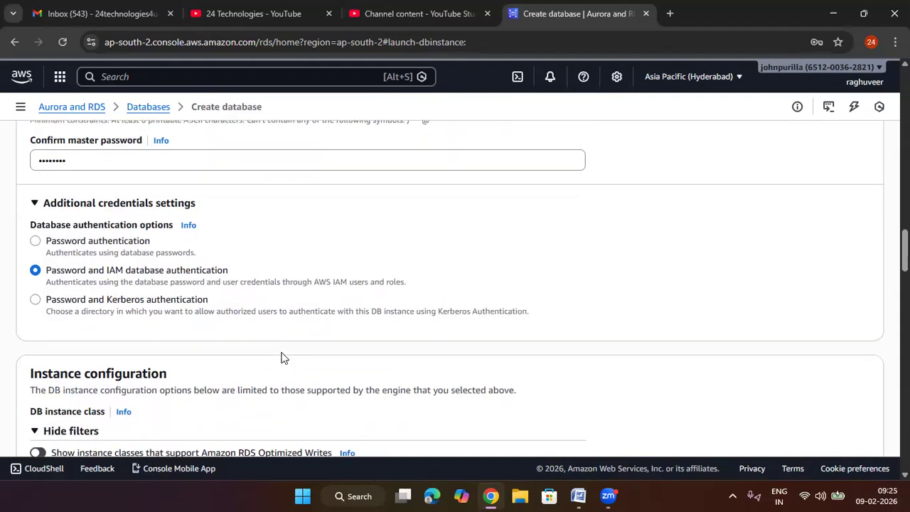
{"action": "scroll", "coordinate": [106, 221], "scroll_direction": "up", "scroll_amount": 1}
{"action": "left_click", "coordinate": [100, 211]}
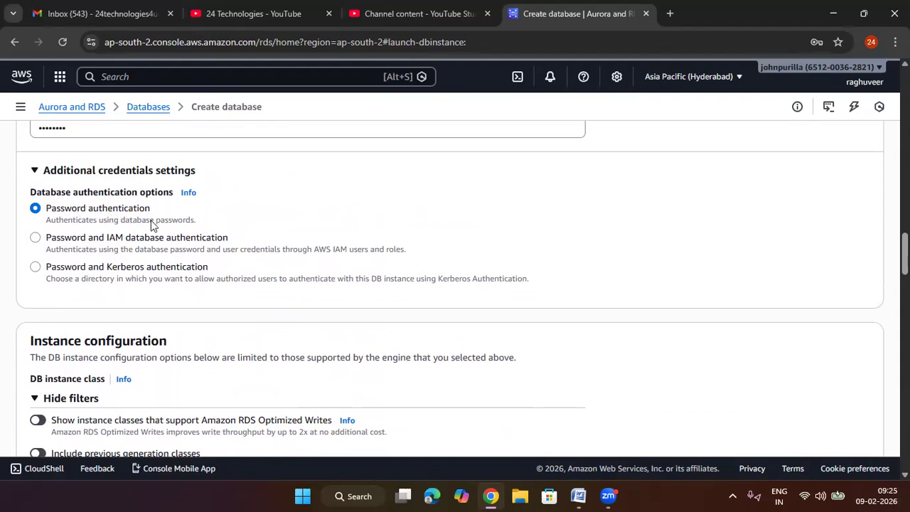
Step: Look through the burstable instance types in the instance configuration and select db.t4g.micro
{"action": "scroll", "coordinate": [164, 266], "scroll_direction": "down", "scroll_amount": 2}
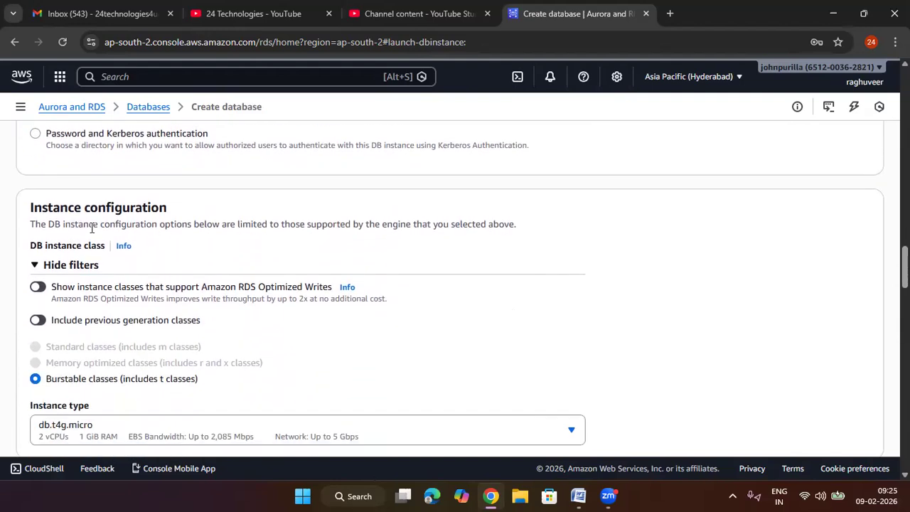
{"action": "scroll", "coordinate": [140, 222], "scroll_direction": "down", "scroll_amount": 1}
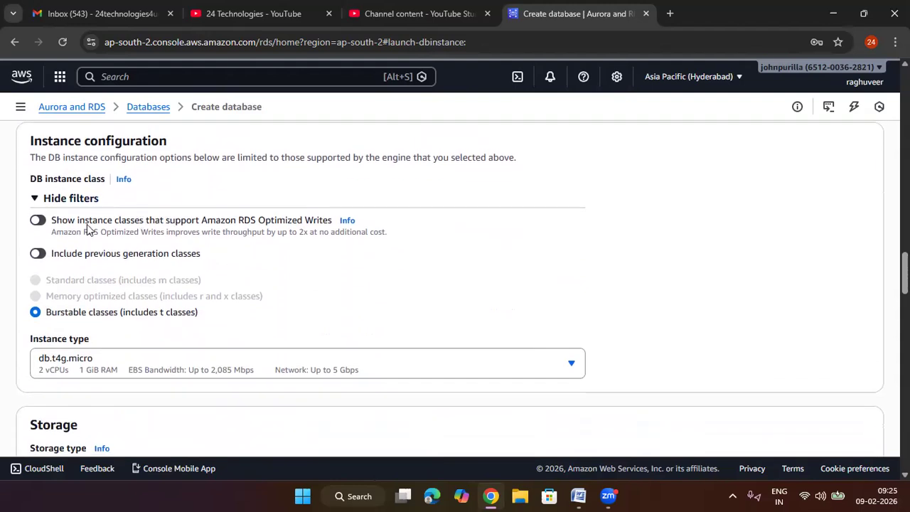
{"action": "scroll", "coordinate": [87, 226], "scroll_direction": "down", "scroll_amount": 1}
{"action": "scroll", "coordinate": [87, 226], "scroll_direction": "down", "scroll_amount": 1}
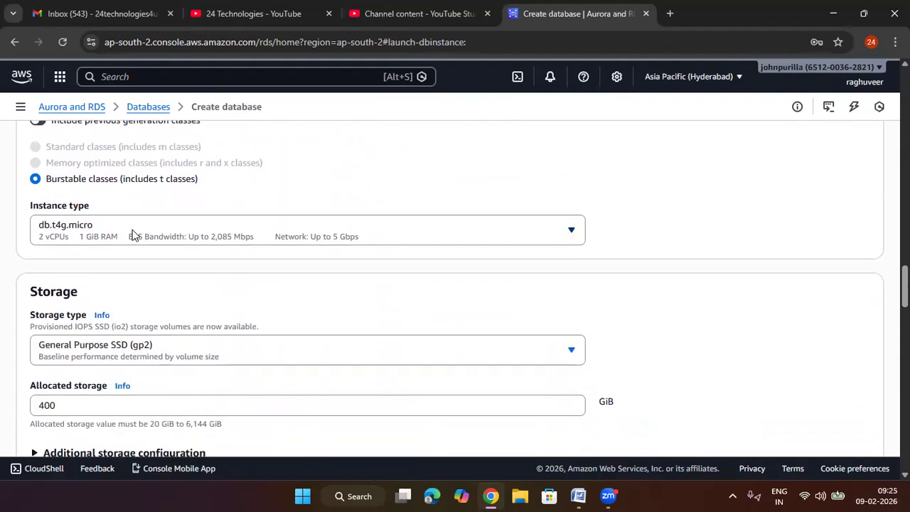
{"action": "left_click", "coordinate": [210, 227]}
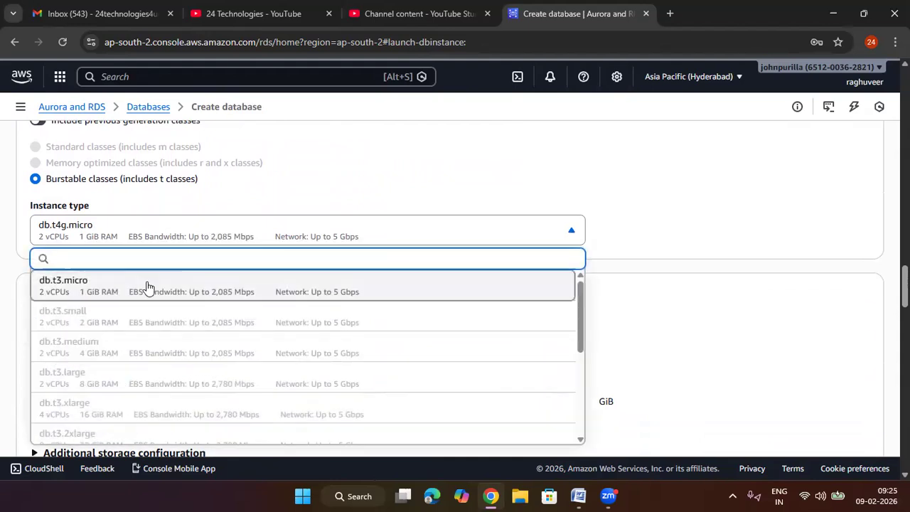
{"action": "scroll", "coordinate": [192, 298], "scroll_direction": "down", "scroll_amount": 5}
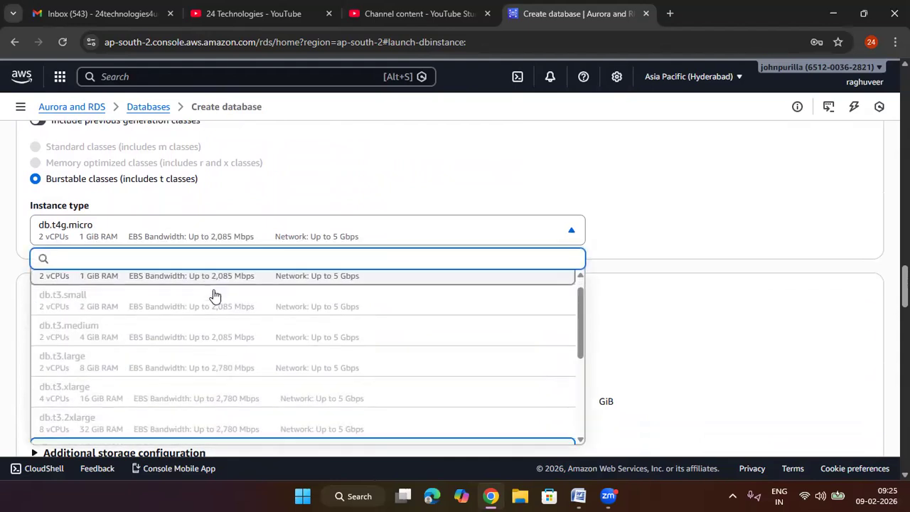
{"action": "scroll", "coordinate": [163, 325], "scroll_direction": "up", "scroll_amount": 1}
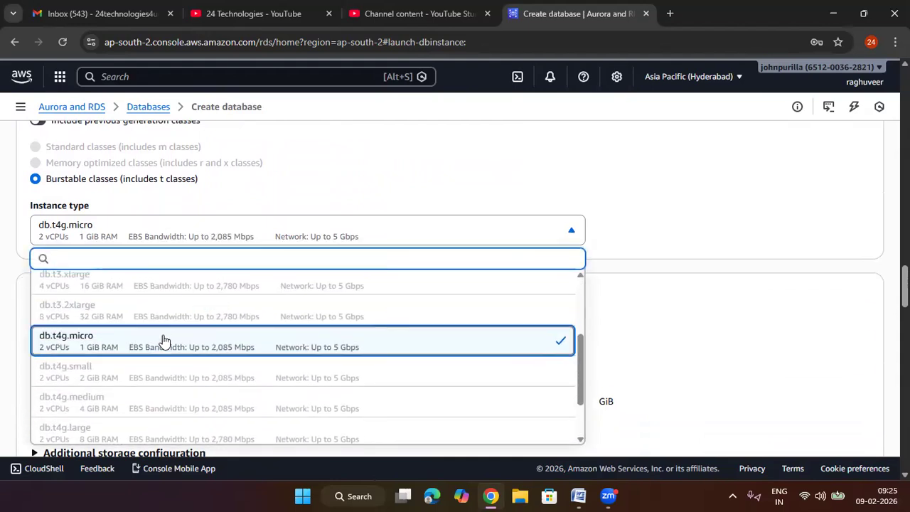
{"action": "scroll", "coordinate": [162, 339], "scroll_direction": "down", "scroll_amount": 1}
{"action": "left_click", "coordinate": [160, 284]}
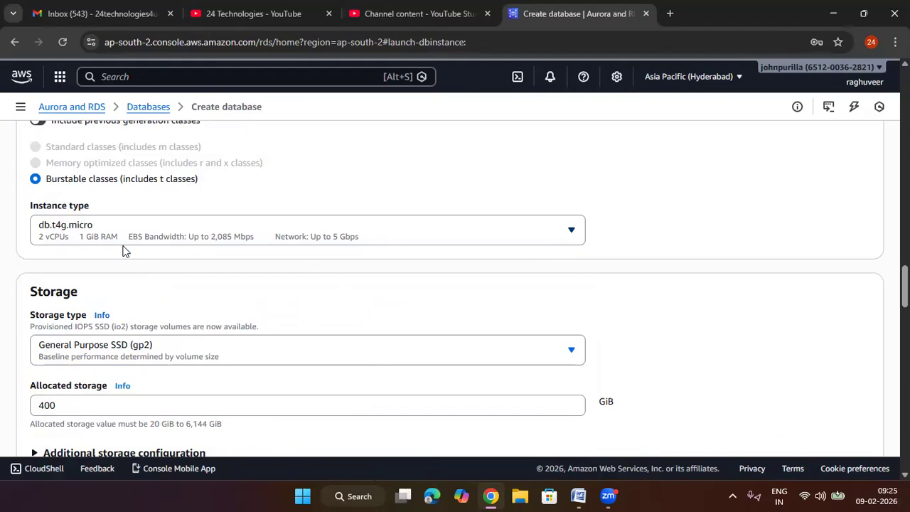
Step: Try an allocated storage of 15 GiB for the General Purpose SSD (gp2) volume
{"action": "scroll", "coordinate": [144, 260], "scroll_direction": "down", "scroll_amount": 1}
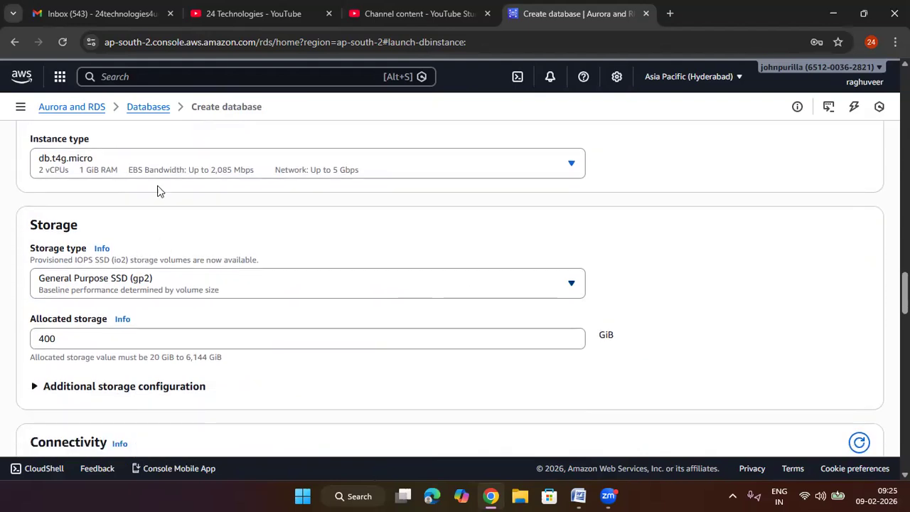
{"action": "scroll", "coordinate": [297, 205], "scroll_direction": "down", "scroll_amount": 1}
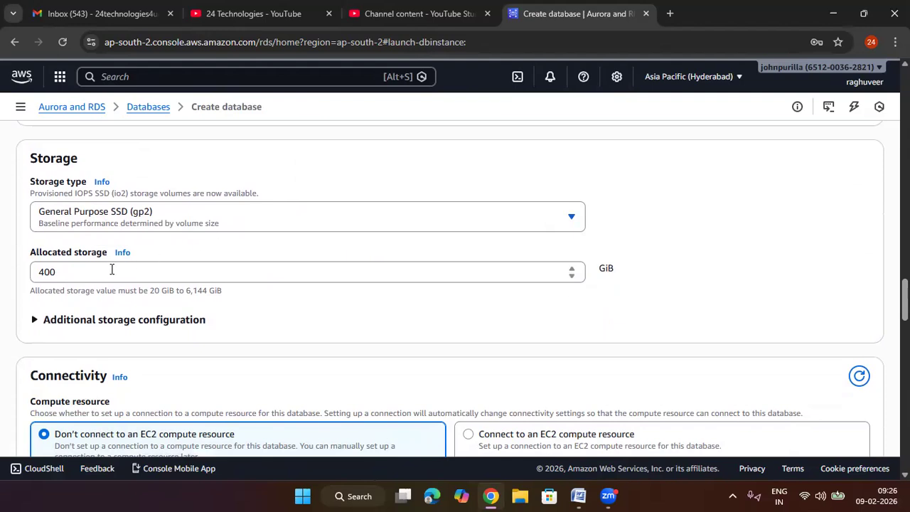
{"action": "left_click_drag", "start_coordinate": [112, 269], "coordinate": [6, 270]}
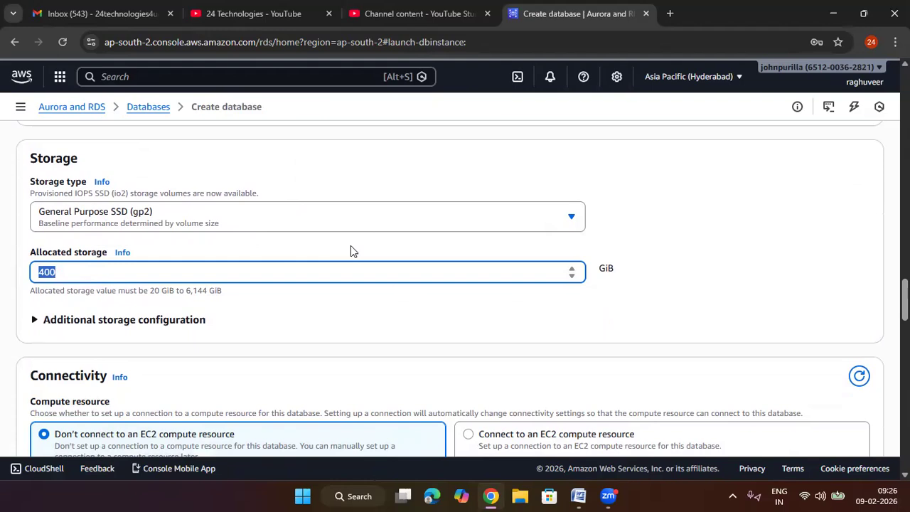
{"action": "type", "text": "15"}
{"action": "left_click", "coordinate": [738, 302]}
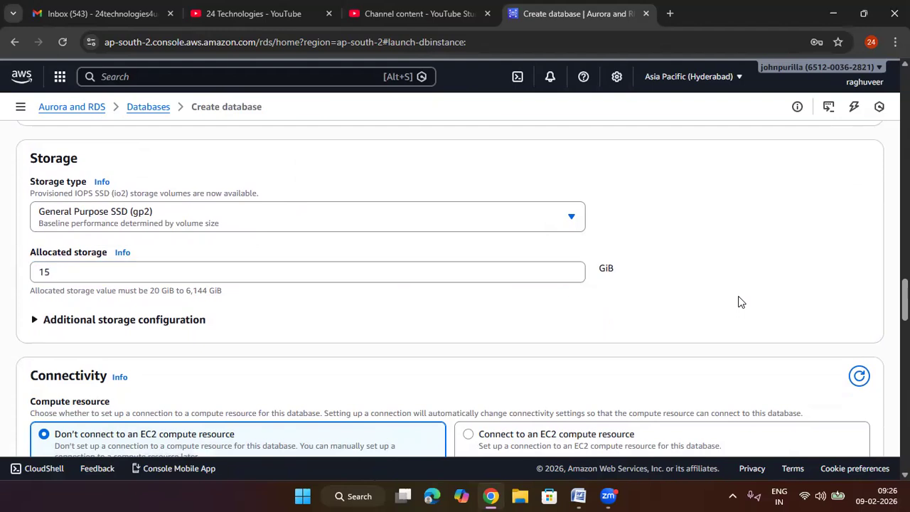
{"action": "scroll", "coordinate": [737, 302], "scroll_direction": "down", "scroll_amount": 1}
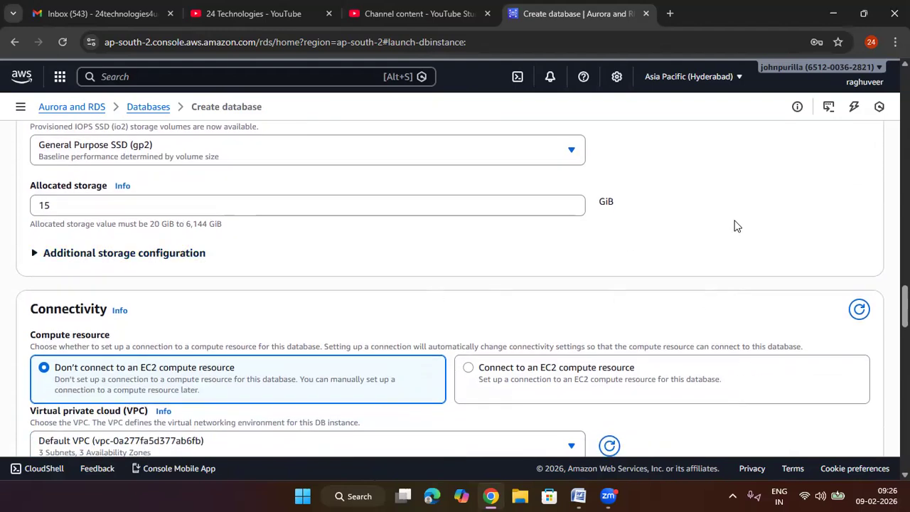
Step: Set the allocated storage to 20 GiB and check it against the permitted storage range
{"action": "scroll", "coordinate": [737, 226], "scroll_direction": "up", "scroll_amount": 1}
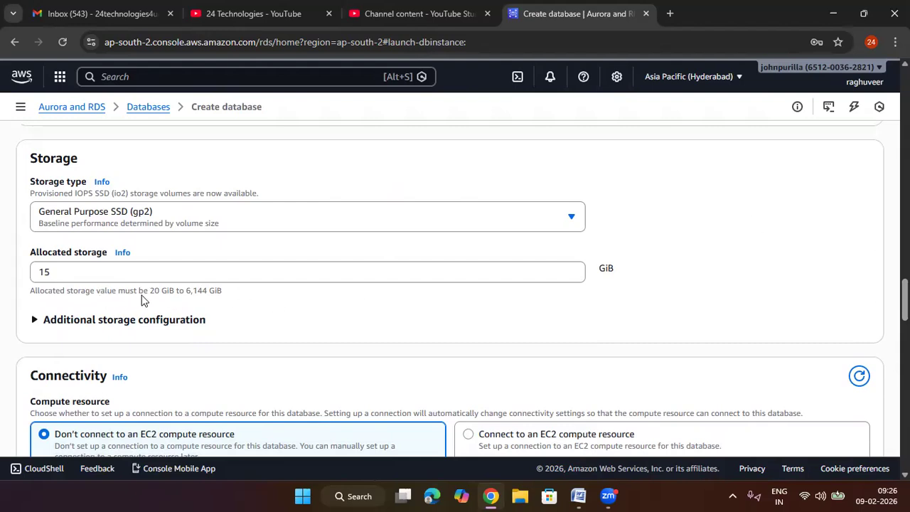
{"action": "left_click_drag", "start_coordinate": [171, 291], "coordinate": [161, 290]}
{"action": "left_click", "coordinate": [79, 274]}
{"action": "key", "text": "ctrl+a"}
{"action": "type", "text": "20"}
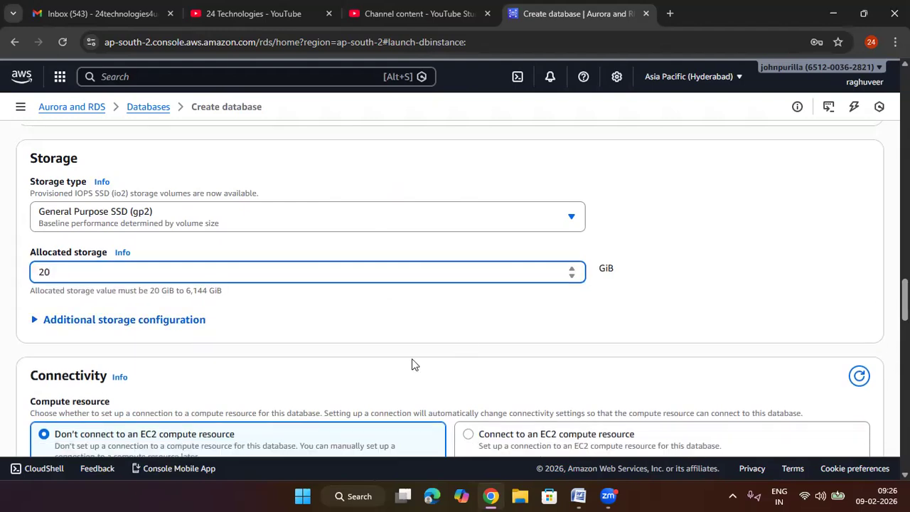
{"action": "left_click", "coordinate": [481, 306]}
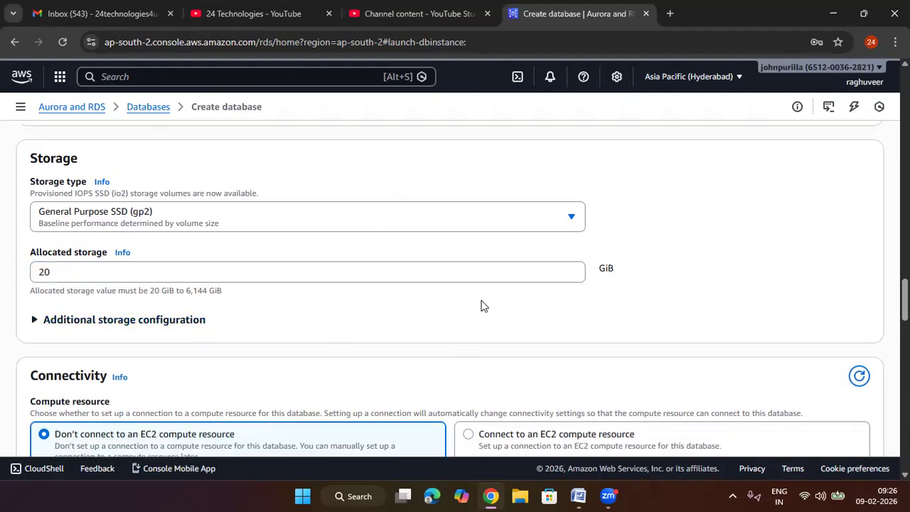
{"action": "scroll", "coordinate": [480, 306], "scroll_direction": "down", "scroll_amount": 1}
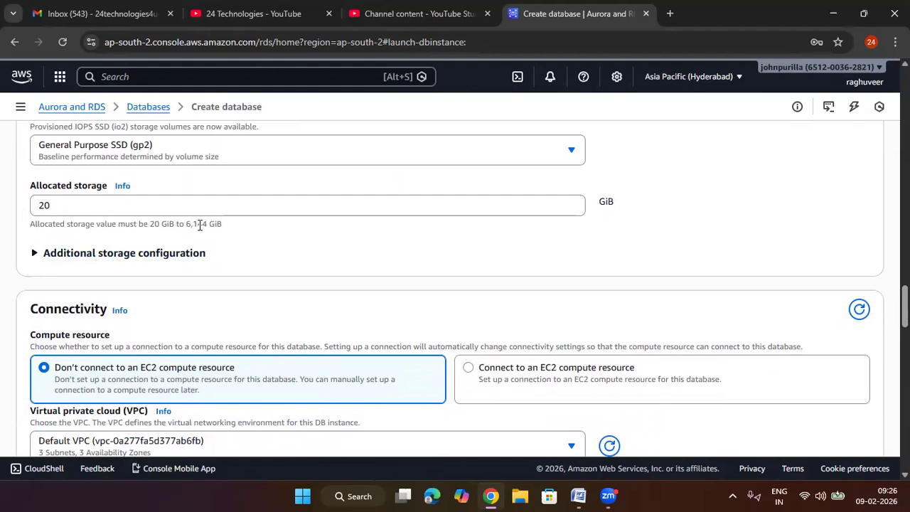
{"action": "left_click_drag", "start_coordinate": [208, 225], "coordinate": [149, 225]}
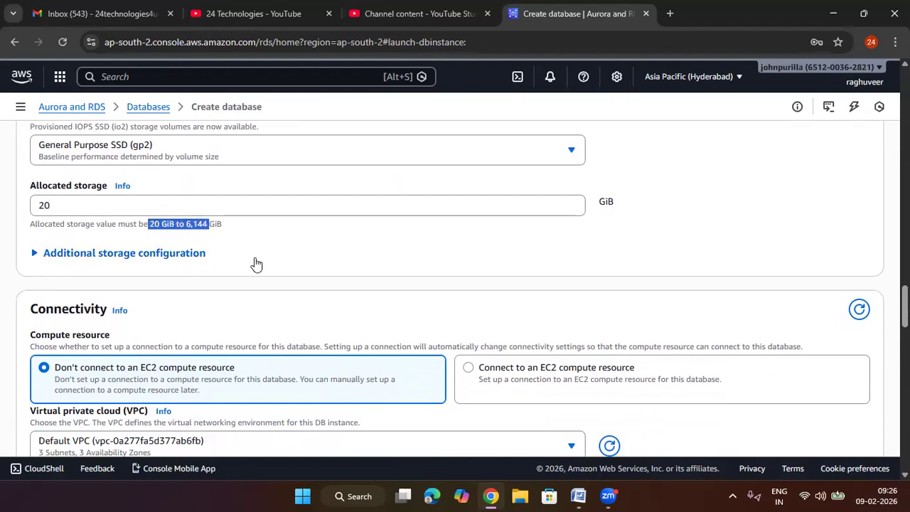
Step: Reveal the additional storage configuration and set the maximum storage threshold for autoscaling to 100 GiB
{"action": "left_click", "coordinate": [178, 255]}
{"action": "scroll", "coordinate": [151, 296], "scroll_direction": "down", "scroll_amount": 1}
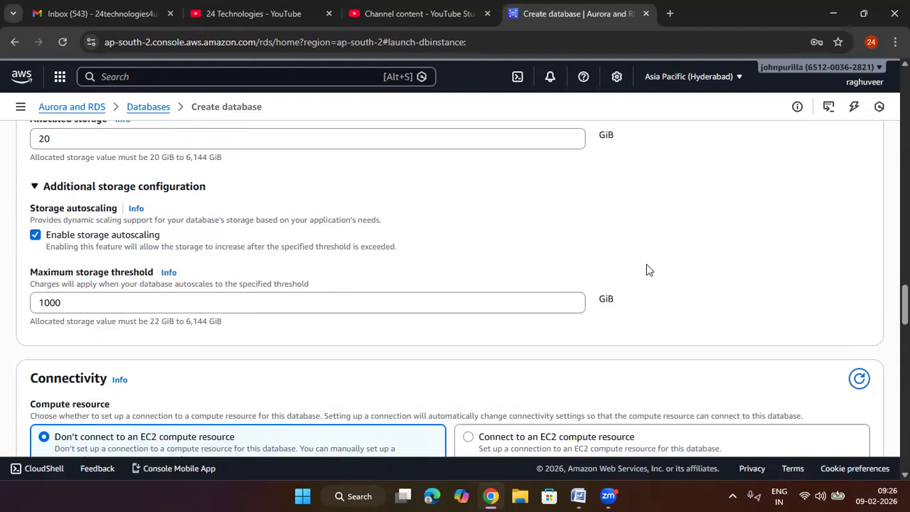
{"action": "scroll", "coordinate": [646, 263], "scroll_direction": "down", "scroll_amount": 1}
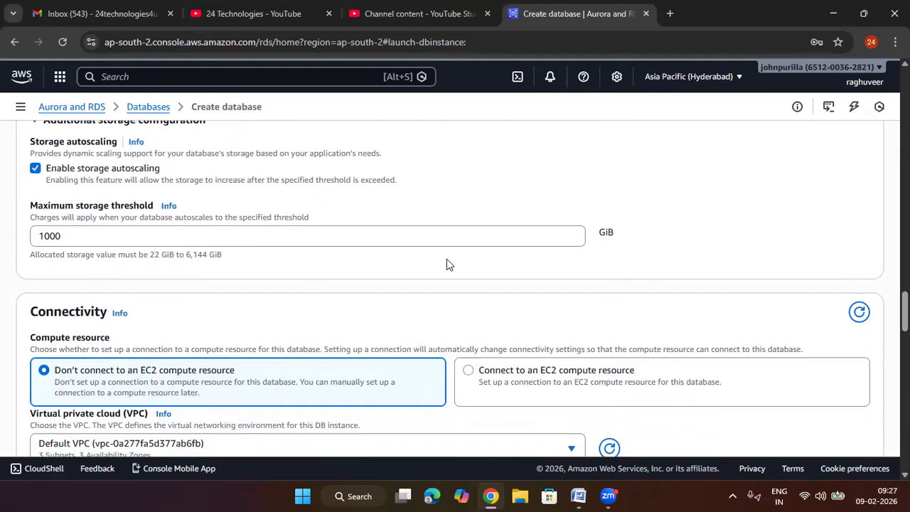
{"action": "double_click", "coordinate": [85, 240]}
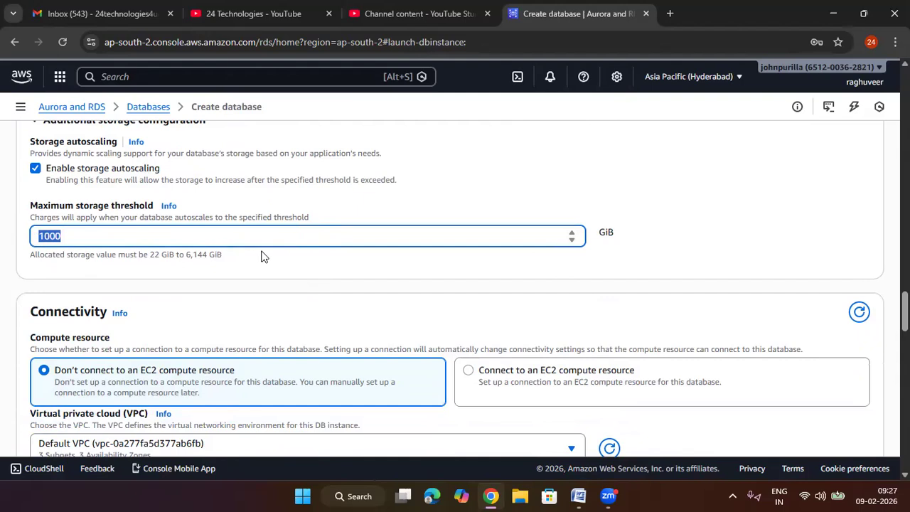
{"action": "type", "text": "100"}
{"action": "left_click", "coordinate": [676, 262]}
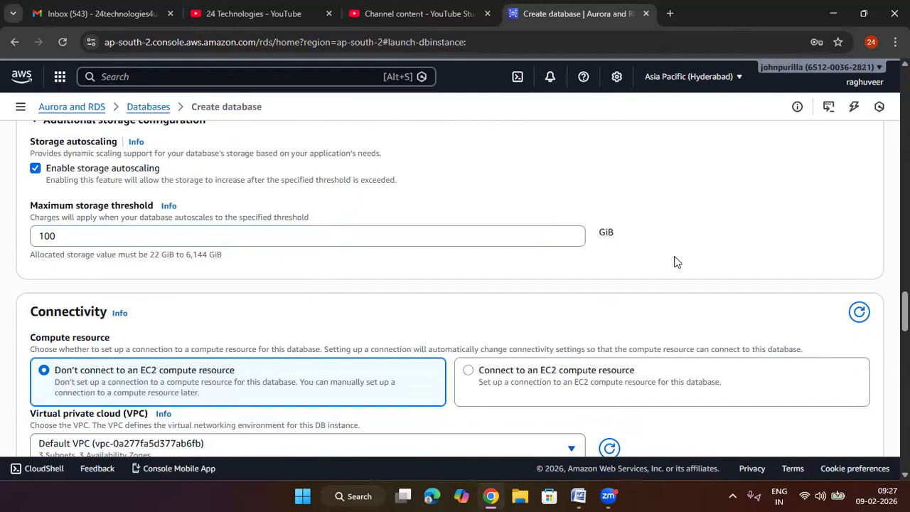
Step: Examine the compute resource, VPC and DB subnet group settings, and recheck the chosen template and deployment option
{"action": "scroll", "coordinate": [675, 262], "scroll_direction": "down", "scroll_amount": 2}
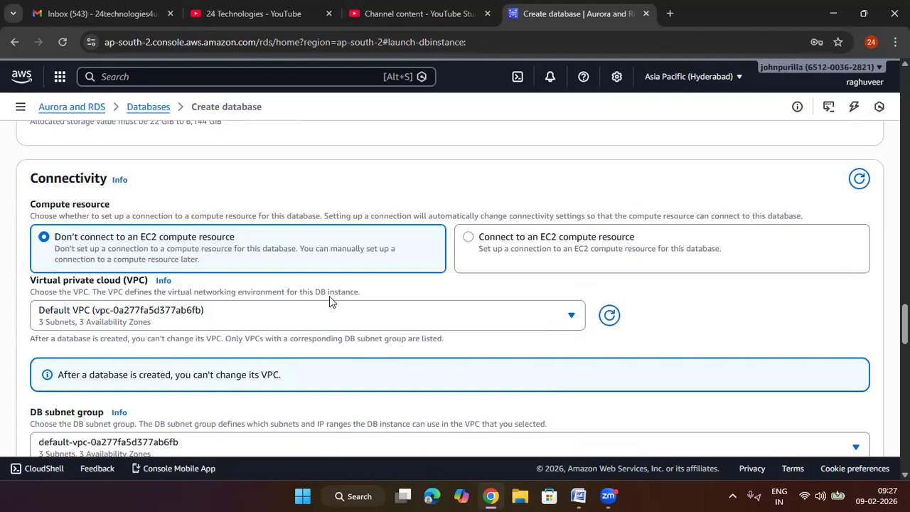
{"action": "scroll", "coordinate": [329, 301], "scroll_direction": "down", "scroll_amount": 1}
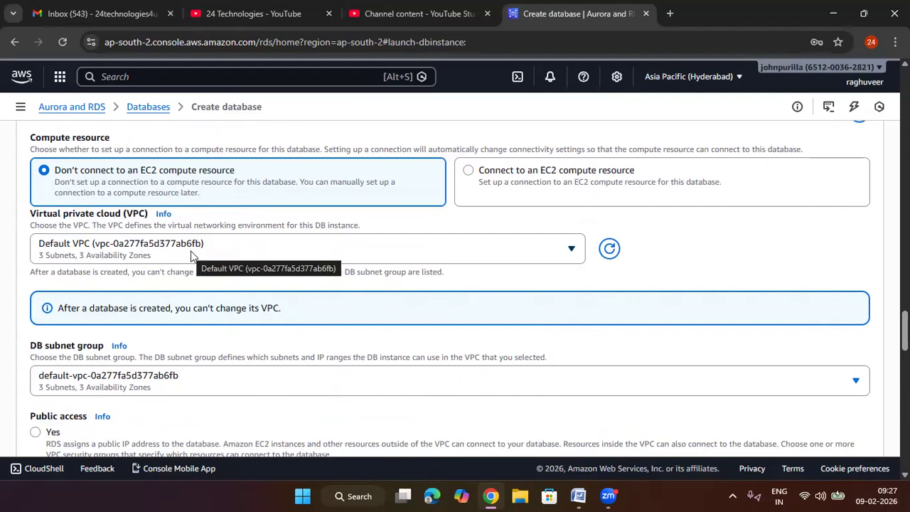
{"action": "scroll", "coordinate": [190, 256], "scroll_direction": "down", "scroll_amount": 1}
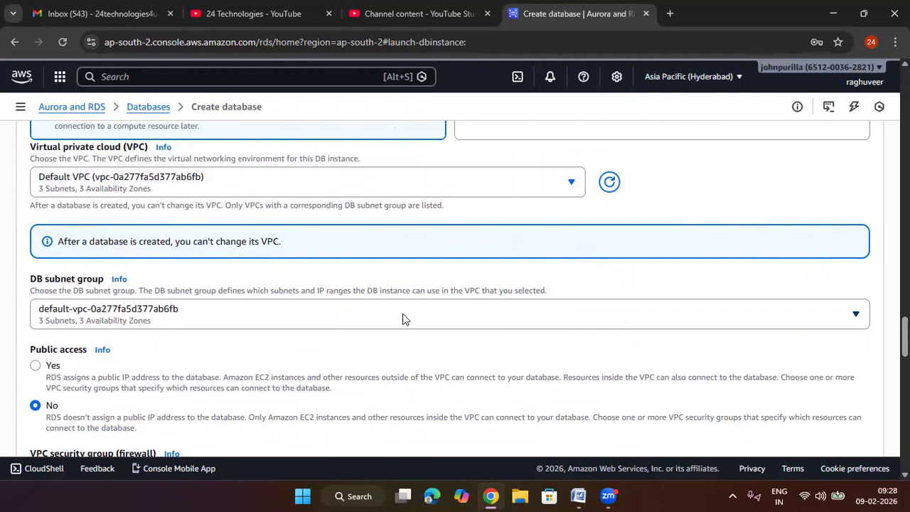
{"action": "scroll", "coordinate": [402, 320], "scroll_direction": "up", "scroll_amount": 15}
{"action": "scroll", "coordinate": [402, 319], "scroll_direction": "up", "scroll_amount": 2}
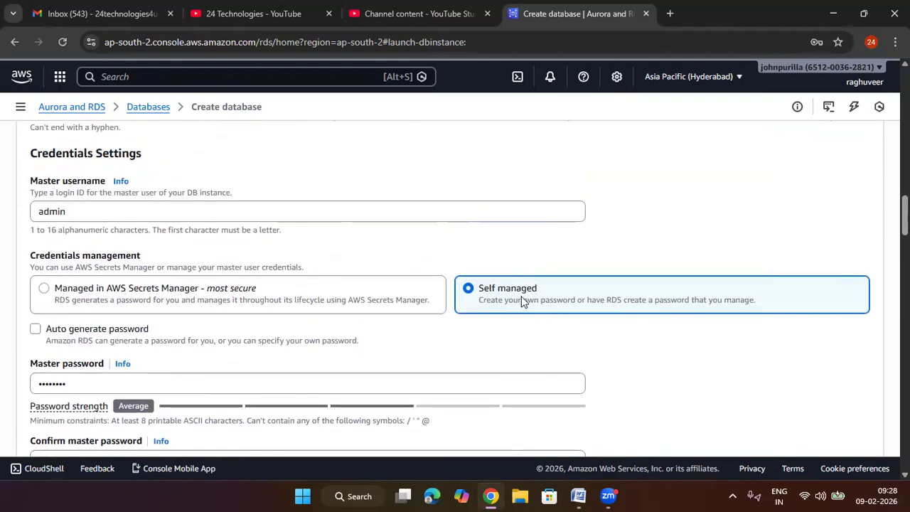
{"action": "scroll", "coordinate": [521, 299], "scroll_direction": "up", "scroll_amount": 8}
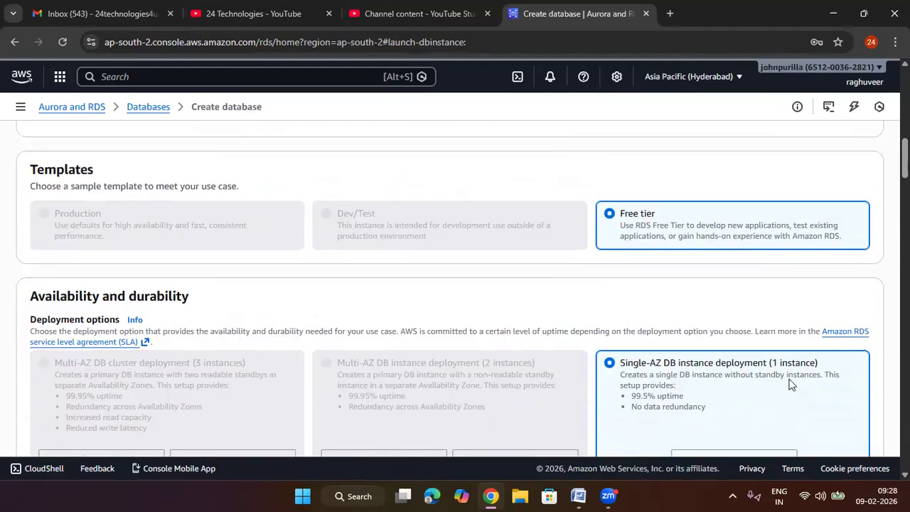
{"action": "scroll", "coordinate": [790, 382], "scroll_direction": "down", "scroll_amount": 1}
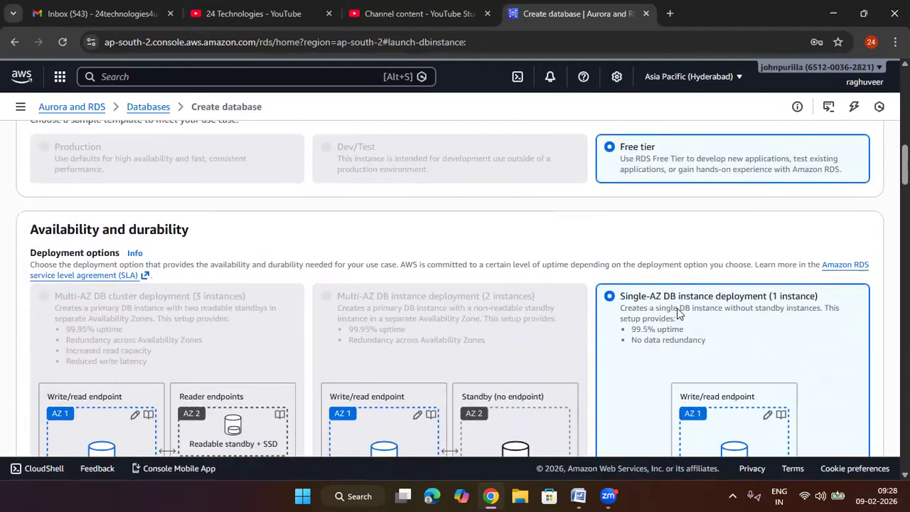
{"action": "scroll", "coordinate": [654, 322], "scroll_direction": "down", "scroll_amount": 15}
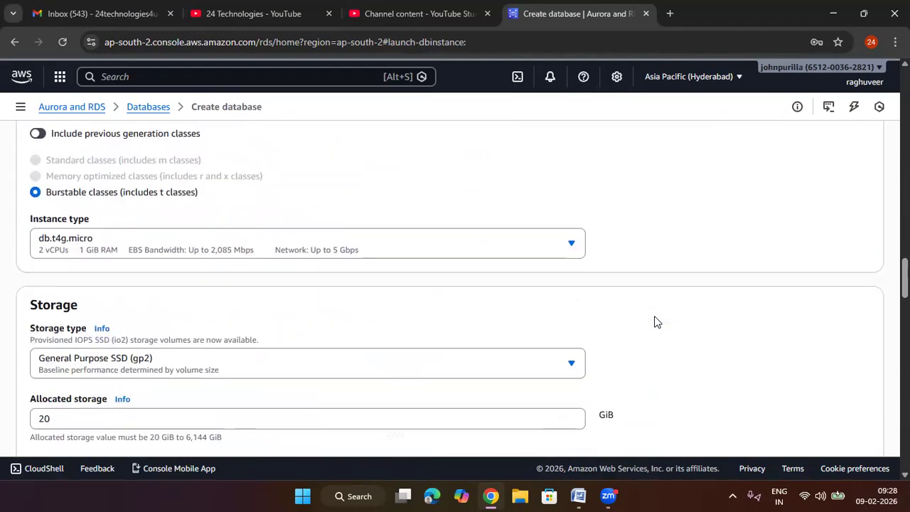
{"action": "scroll", "coordinate": [654, 321], "scroll_direction": "down", "scroll_amount": 4}
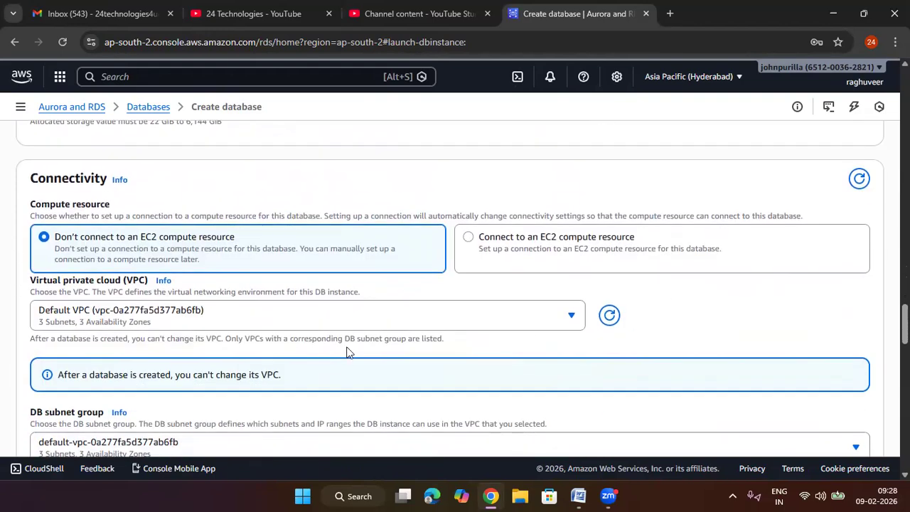
Step: Read the public access descriptions in the connectivity settings and set public access to Yes
{"action": "scroll", "coordinate": [342, 348], "scroll_direction": "down", "scroll_amount": 1}
{"action": "scroll", "coordinate": [179, 339], "scroll_direction": "down", "scroll_amount": 2}
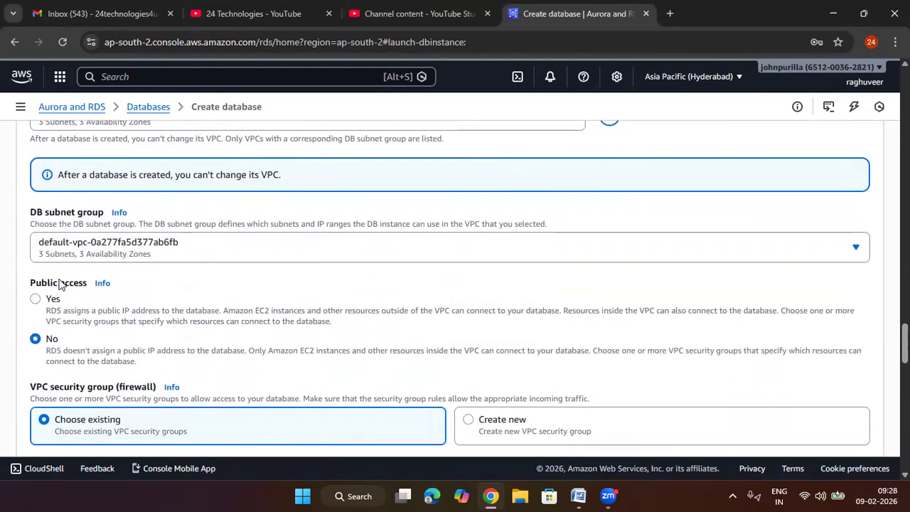
{"action": "left_click_drag", "start_coordinate": [87, 283], "coordinate": [20, 288]}
{"action": "left_click", "coordinate": [189, 279]}
{"action": "left_click_drag", "start_coordinate": [140, 362], "coordinate": [51, 350]}
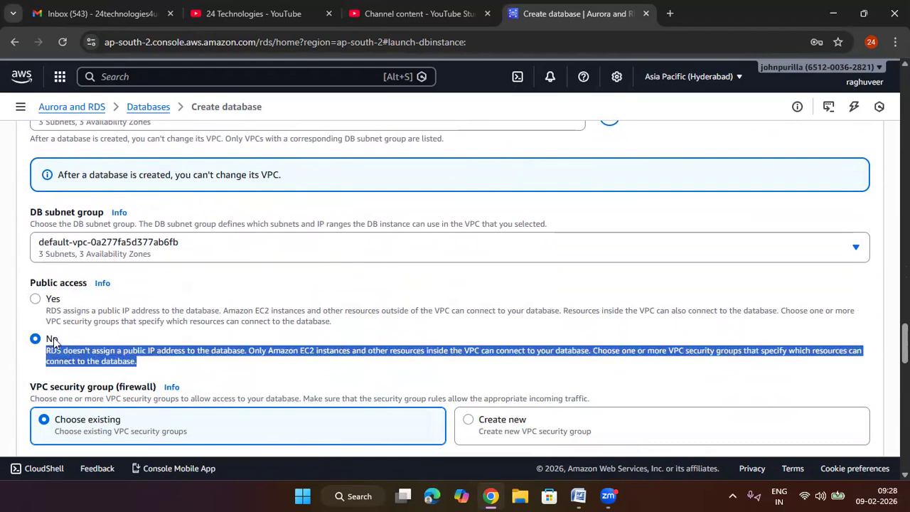
{"action": "left_click", "coordinate": [149, 291]}
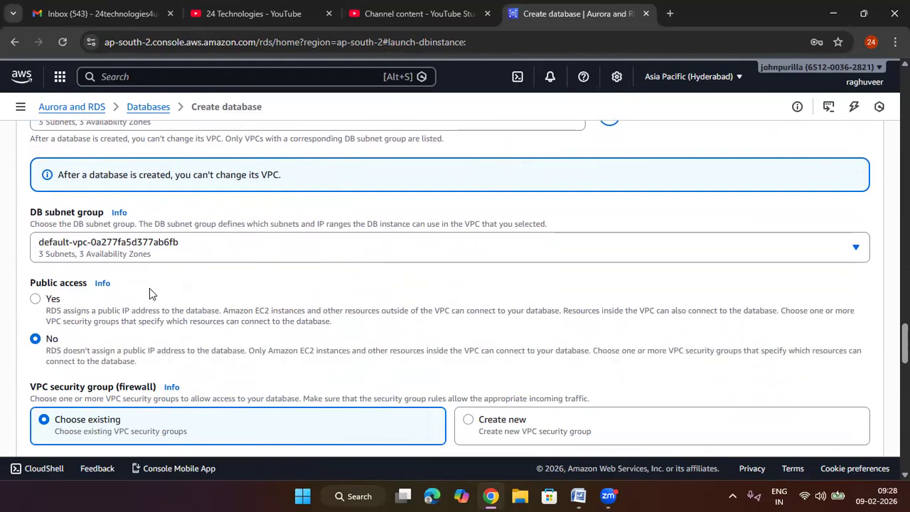
{"action": "left_click", "coordinate": [43, 304]}
Step: Choose to create a new VPC security group and name it with the user's first name followed by "-sg"
{"action": "scroll", "coordinate": [242, 298], "scroll_direction": "down", "scroll_amount": 3}
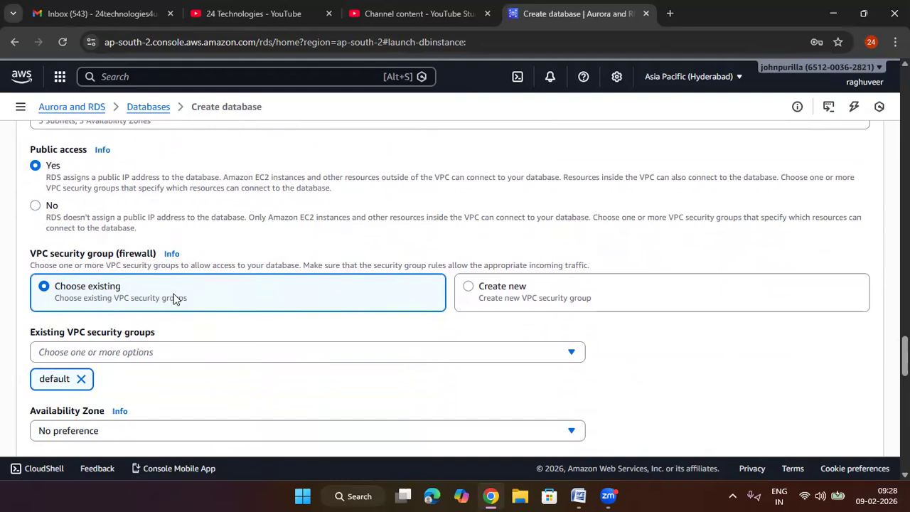
{"action": "left_click", "coordinate": [470, 287]}
{"action": "scroll", "coordinate": [441, 327], "scroll_direction": "down", "scroll_amount": 1}
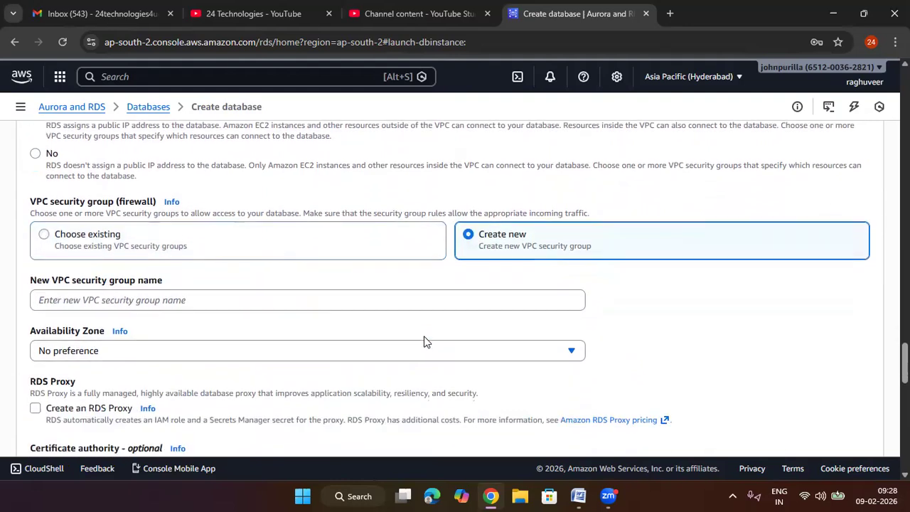
{"action": "left_click", "coordinate": [175, 285]}
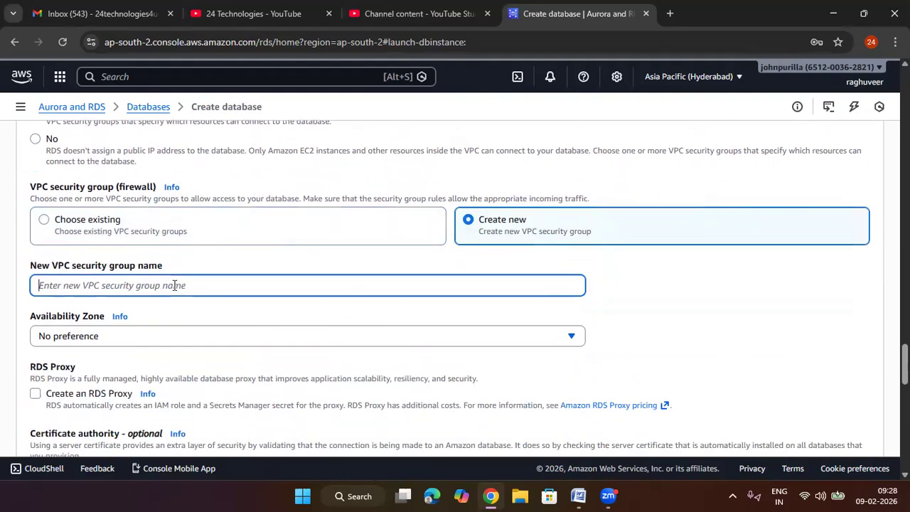
{"action": "type", "text": "raghuveer-sg"}
{"action": "left_click", "coordinate": [782, 280]}
Step: Try the ap-south-2a Availability Zone and return to No preference
{"action": "scroll", "coordinate": [518, 331], "scroll_direction": "down", "scroll_amount": 1}
{"action": "left_click", "coordinate": [351, 277]}
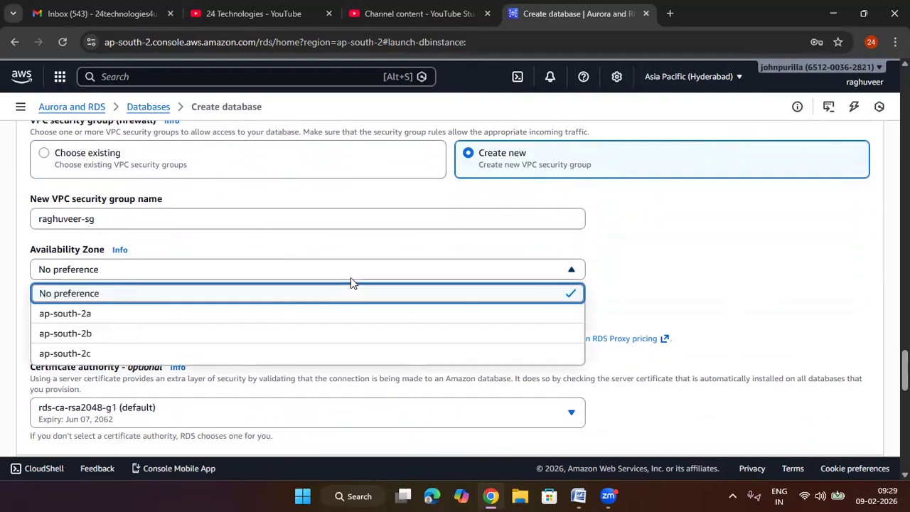
{"action": "left_click", "coordinate": [252, 321]}
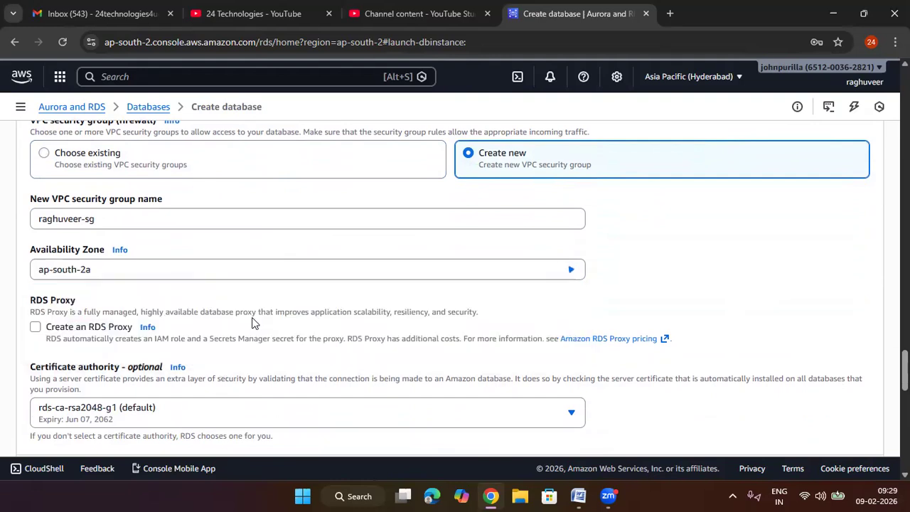
{"action": "left_click", "coordinate": [154, 276]}
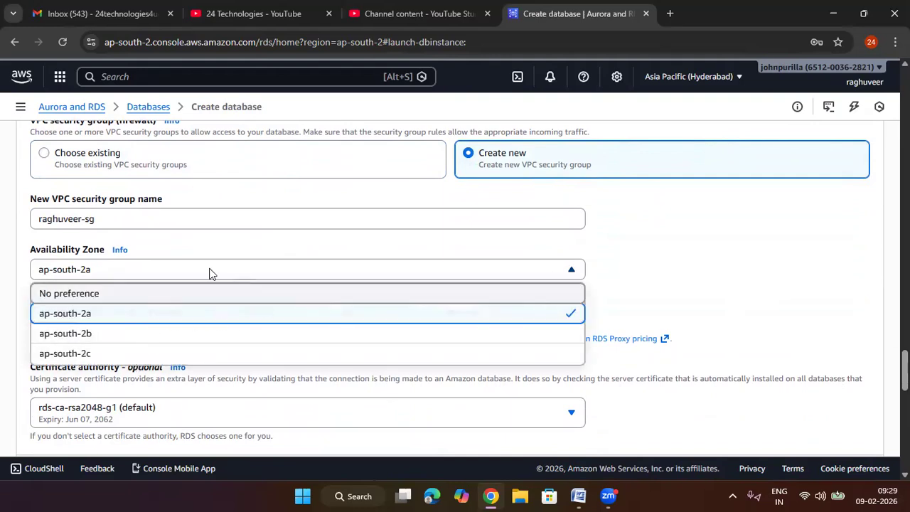
{"action": "left_click", "coordinate": [177, 294]}
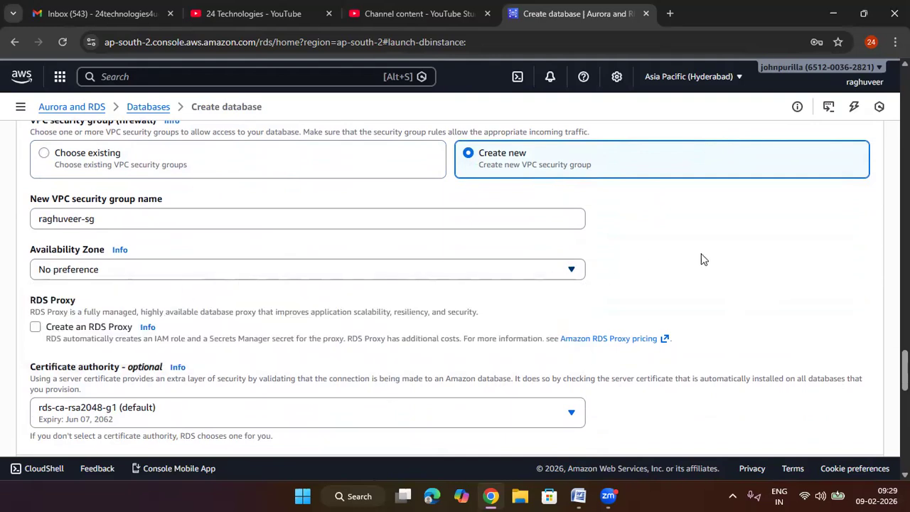
Step: Examine the RDS Proxy and certificate authority settings, then expand the additional connectivity configuration and inspect the database port
{"action": "scroll", "coordinate": [512, 295], "scroll_direction": "down", "scroll_amount": 1}
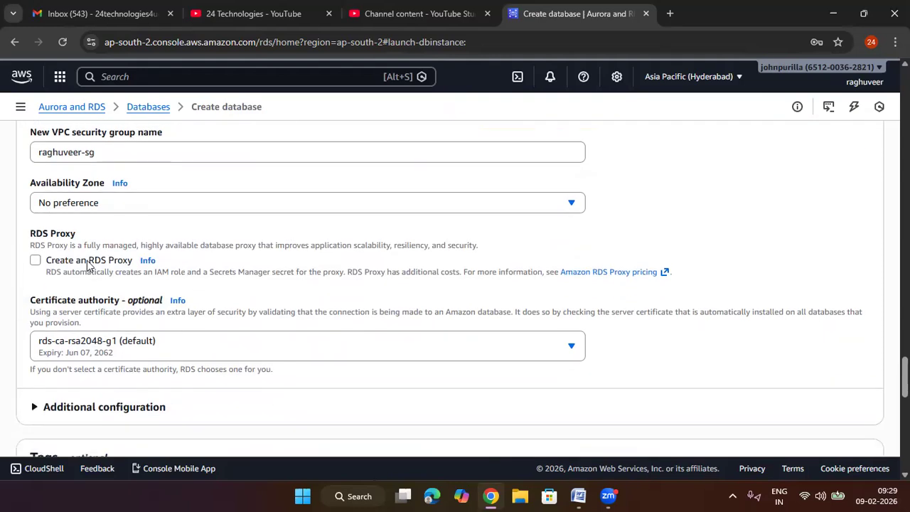
{"action": "scroll", "coordinate": [188, 234], "scroll_direction": "down", "scroll_amount": 2}
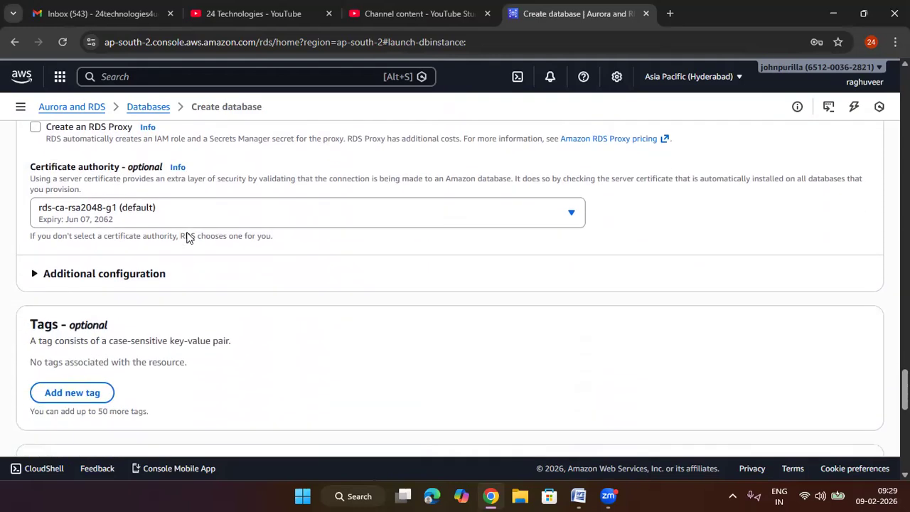
{"action": "scroll", "coordinate": [187, 234], "scroll_direction": "down", "scroll_amount": 1}
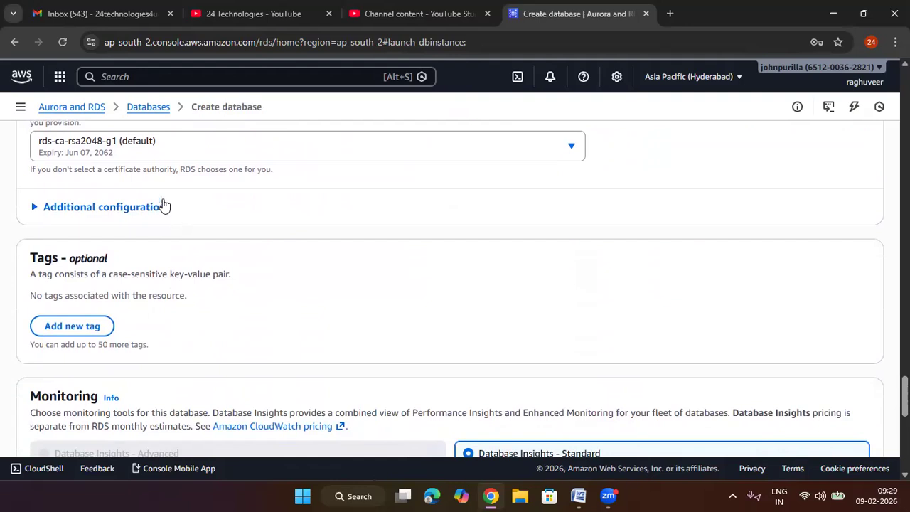
{"action": "scroll", "coordinate": [106, 166], "scroll_direction": "up", "scroll_amount": 1}
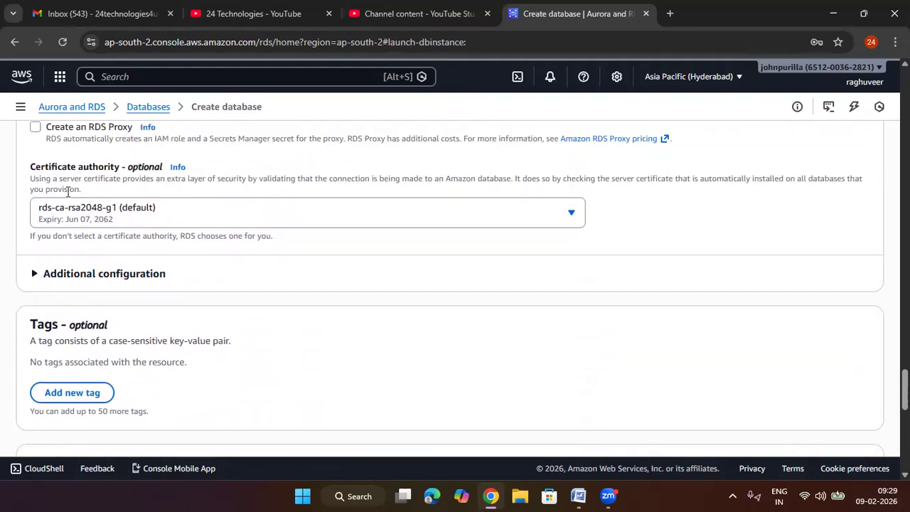
{"action": "scroll", "coordinate": [250, 225], "scroll_direction": "down", "scroll_amount": 2}
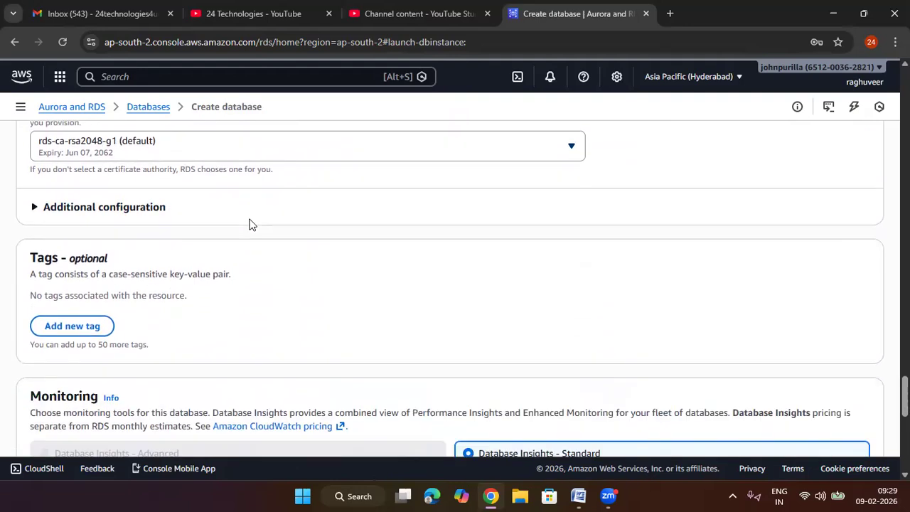
{"action": "left_click", "coordinate": [105, 141]}
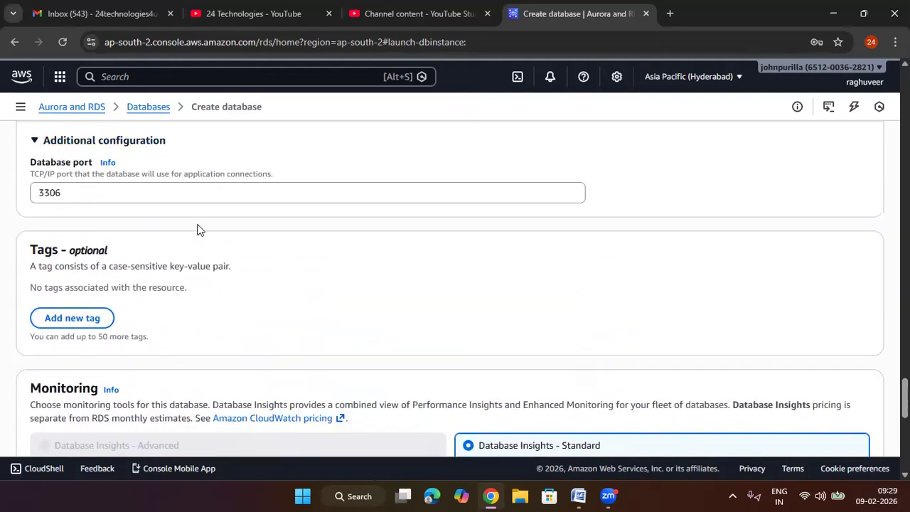
{"action": "scroll", "coordinate": [197, 229], "scroll_direction": "down", "scroll_amount": 2}
{"action": "scroll", "coordinate": [199, 230], "scroll_direction": "up", "scroll_amount": 3}
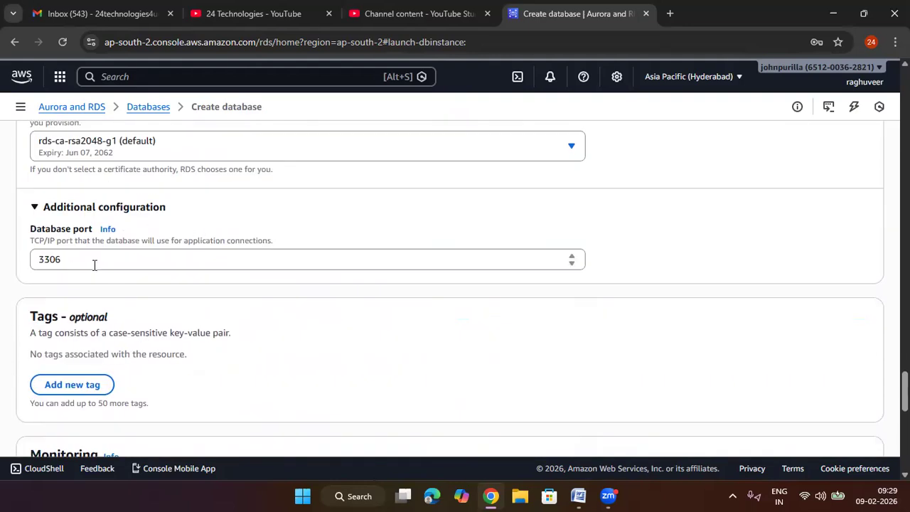
{"action": "left_click_drag", "start_coordinate": [76, 258], "coordinate": [10, 260]}
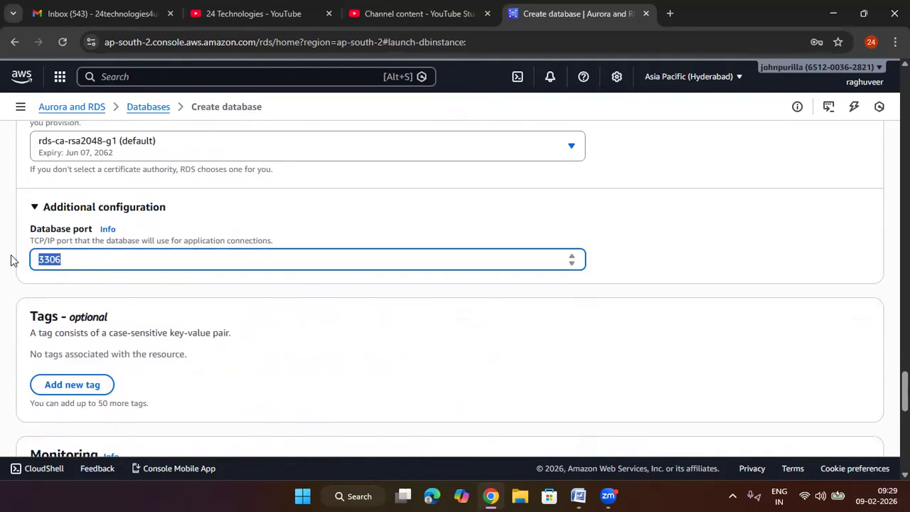
{"action": "left_click", "coordinate": [73, 261]}
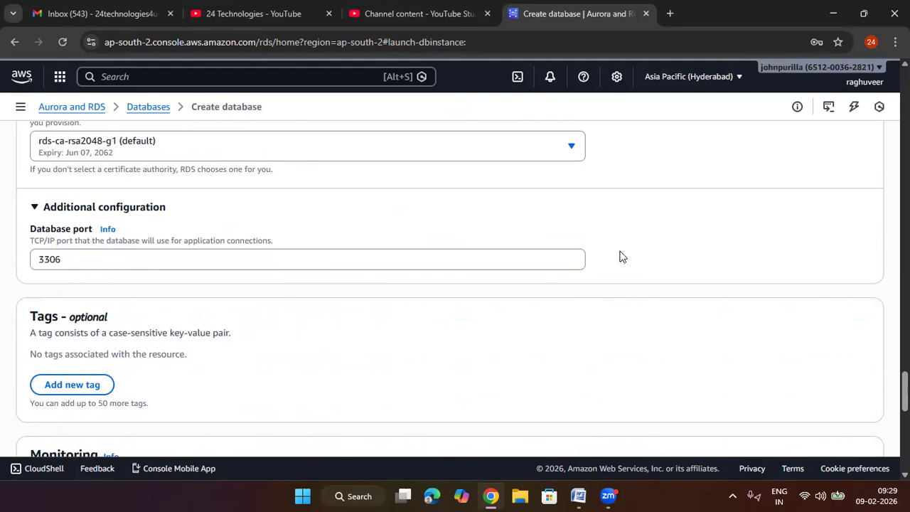
Step: Review the tags, monitoring and log export settings and create the database with the current configuration
{"action": "scroll", "coordinate": [620, 256], "scroll_direction": "down", "scroll_amount": 3}
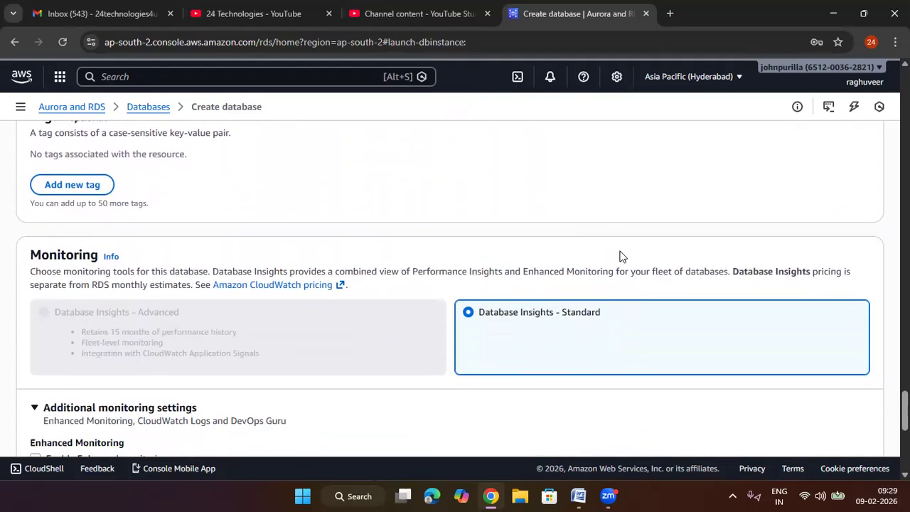
{"action": "scroll", "coordinate": [619, 254], "scroll_direction": "down", "scroll_amount": 2}
{"action": "scroll", "coordinate": [540, 206], "scroll_direction": "down", "scroll_amount": 2}
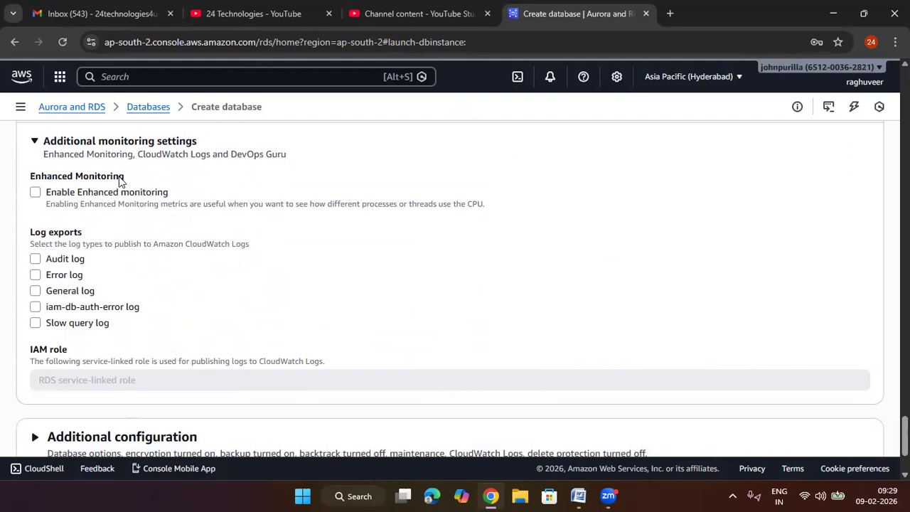
{"action": "scroll", "coordinate": [146, 211], "scroll_direction": "down", "scroll_amount": 2}
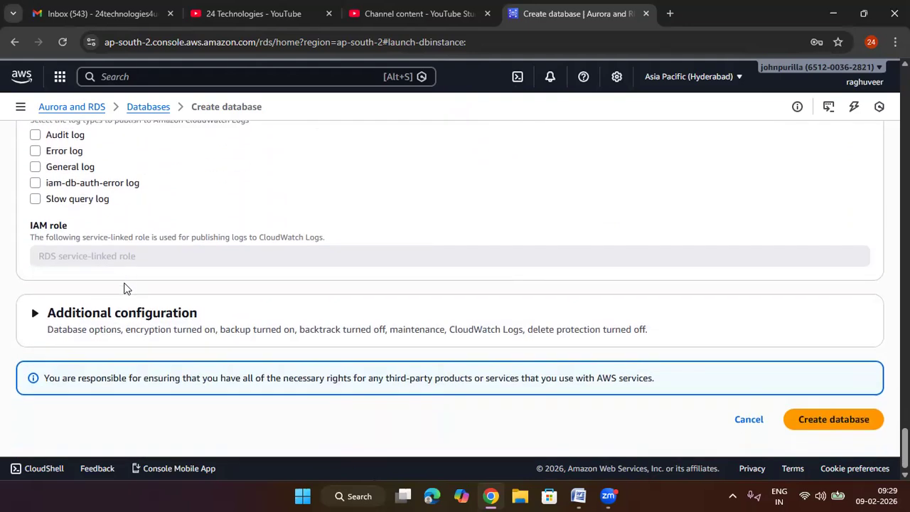
{"action": "left_click", "coordinate": [838, 421]}
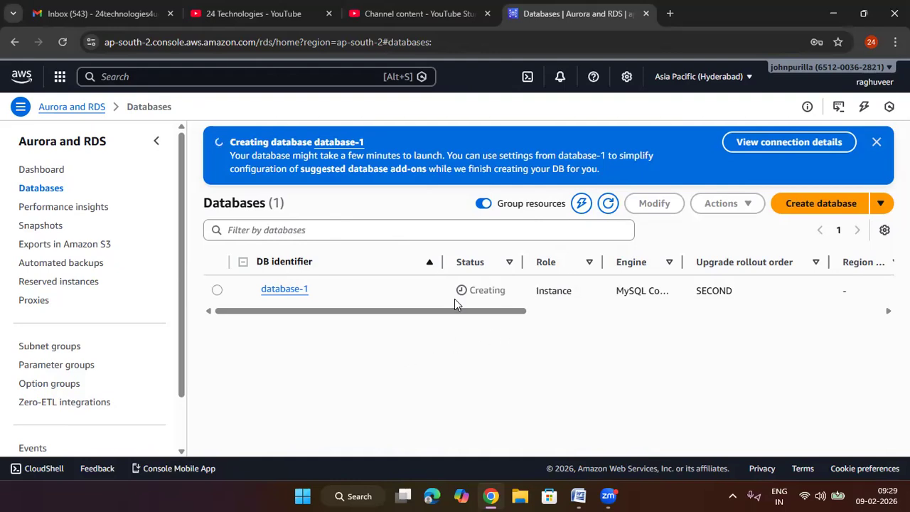
Step: Check the status of database-1 in the databases list and dismiss the creation banner
{"action": "left_click_drag", "start_coordinate": [503, 289], "coordinate": [475, 290]}
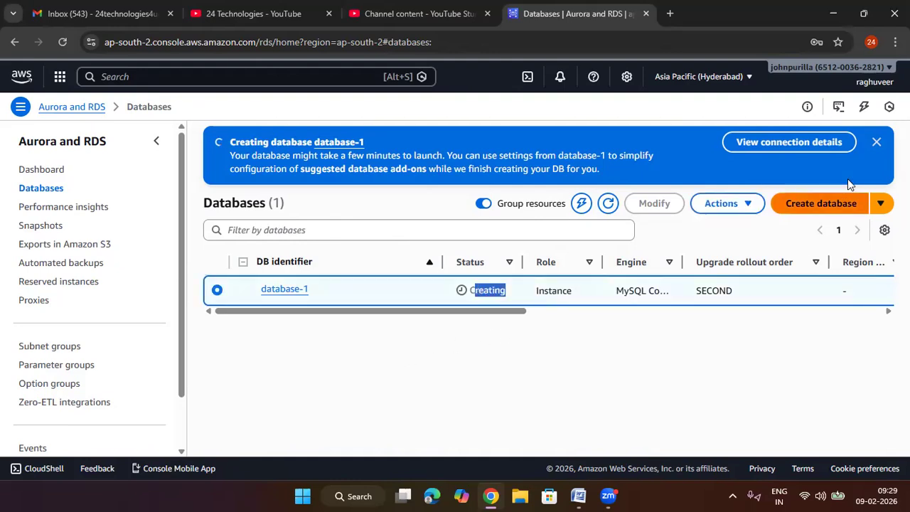
{"action": "left_click", "coordinate": [877, 142]}
{"action": "left_click", "coordinate": [500, 275]}
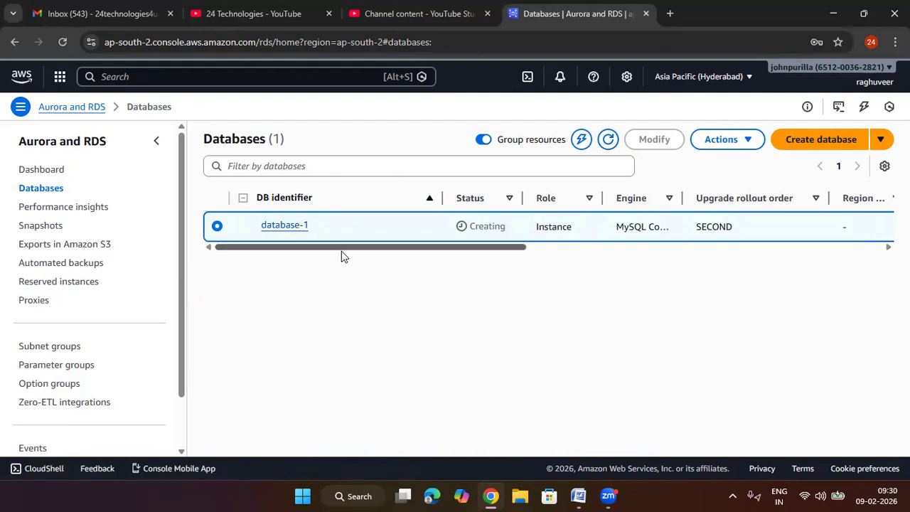
Step: Open Google in a new browser tab and search for "sql electron"
{"action": "left_click", "coordinate": [669, 14]}
{"action": "type", "text": "g"}
{"action": "key", "text": "Return"}
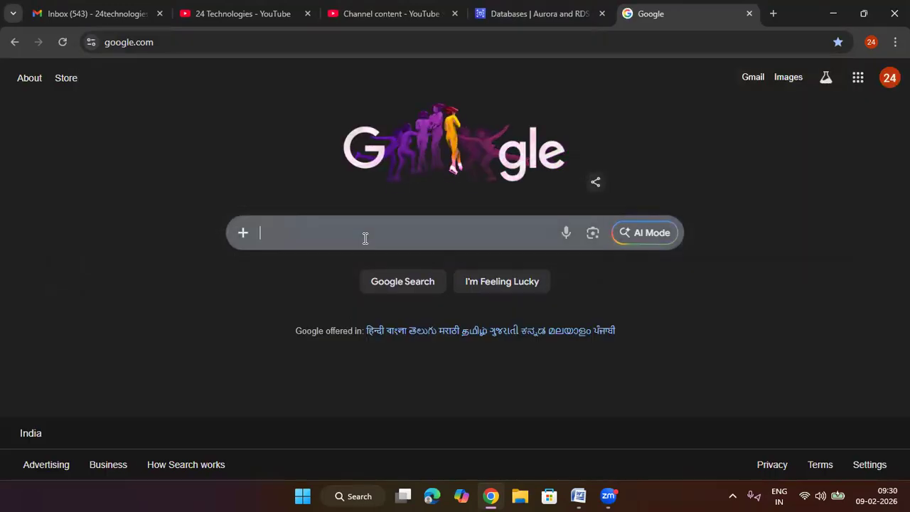
{"action": "left_click", "coordinate": [365, 237]}
{"action": "type", "text": "s"}
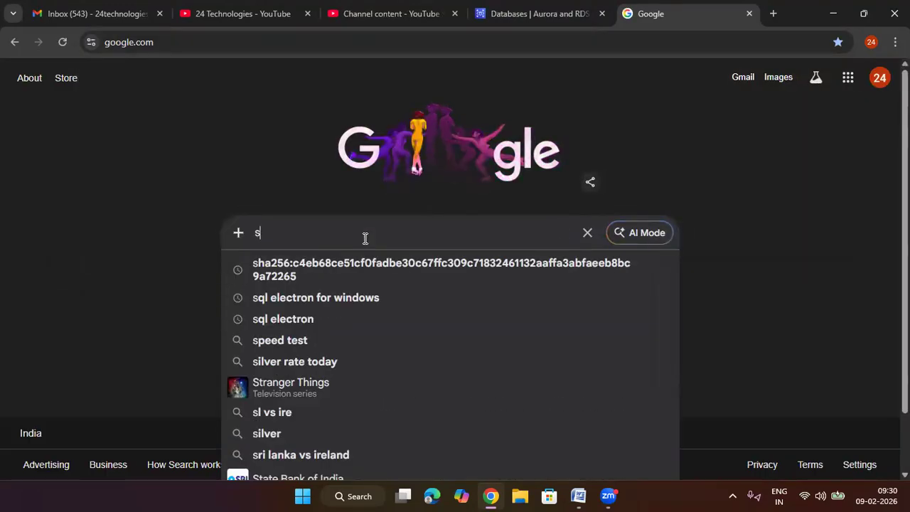
{"action": "type", "text": "ql"}
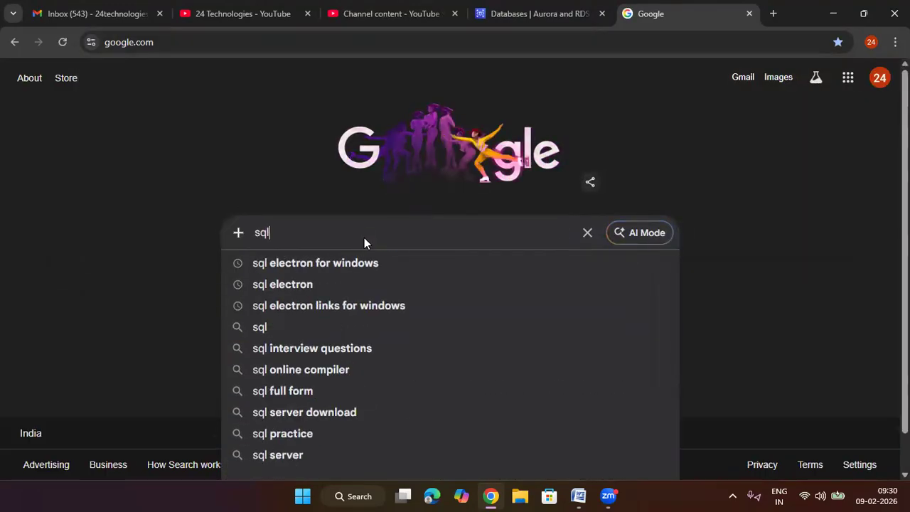
{"action": "left_click", "coordinate": [346, 285]}
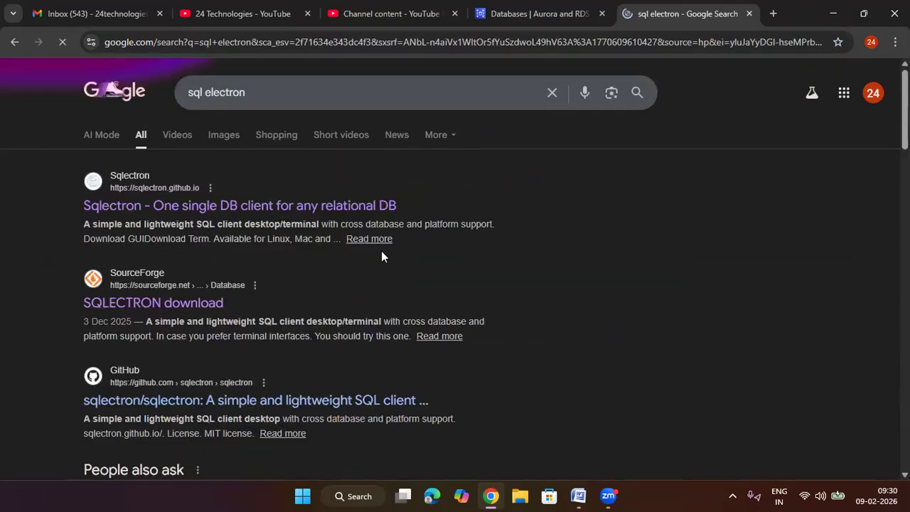
Step: From the Sqlectron website, open the GUI release page and download sqlectron-Setup-1.39.0.exe
{"action": "left_click", "coordinate": [236, 208]}
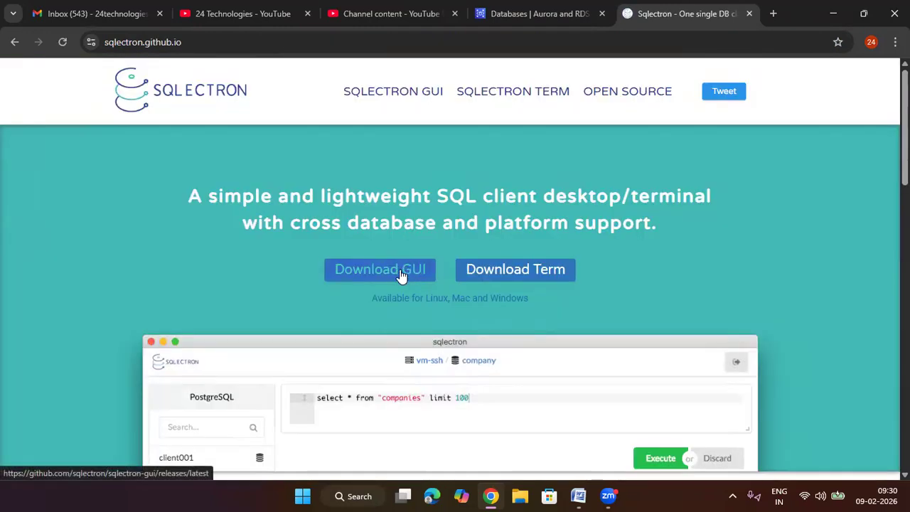
{"action": "left_click", "coordinate": [400, 274]}
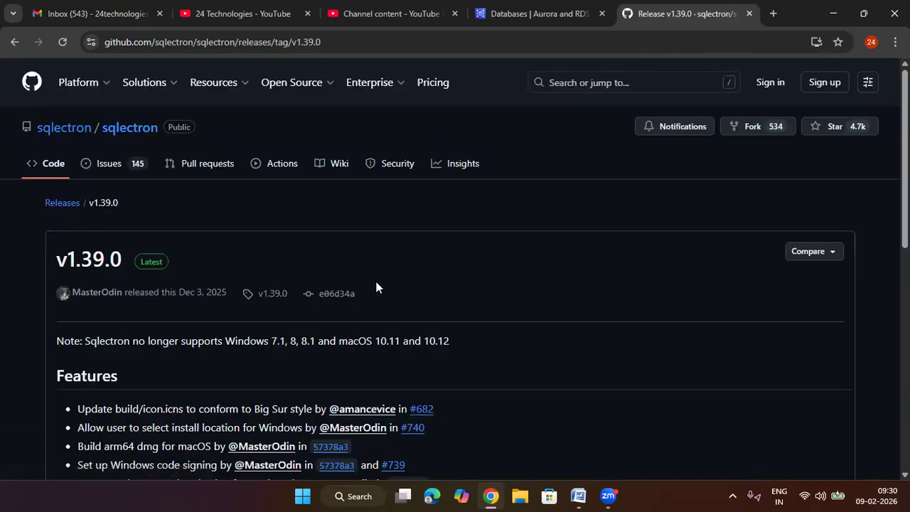
{"action": "scroll", "coordinate": [309, 327], "scroll_direction": "down", "scroll_amount": 5}
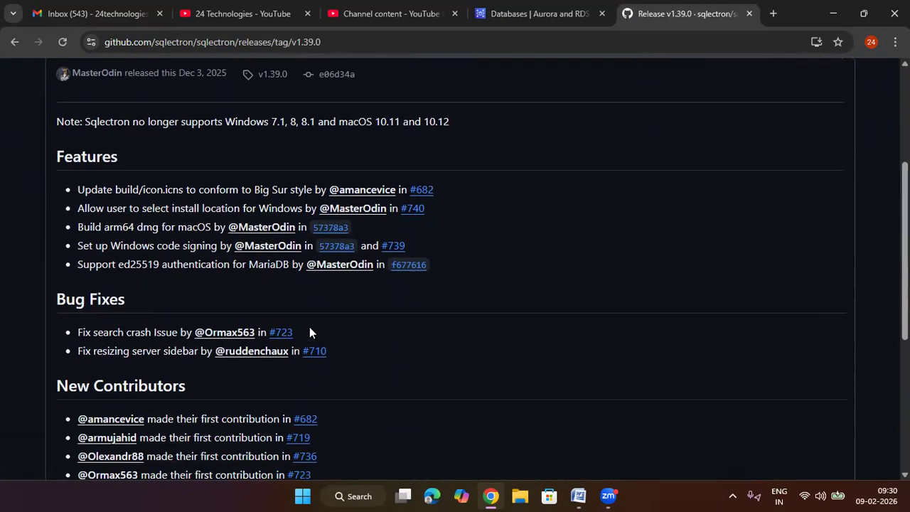
{"action": "scroll", "coordinate": [309, 330], "scroll_direction": "down", "scroll_amount": 6}
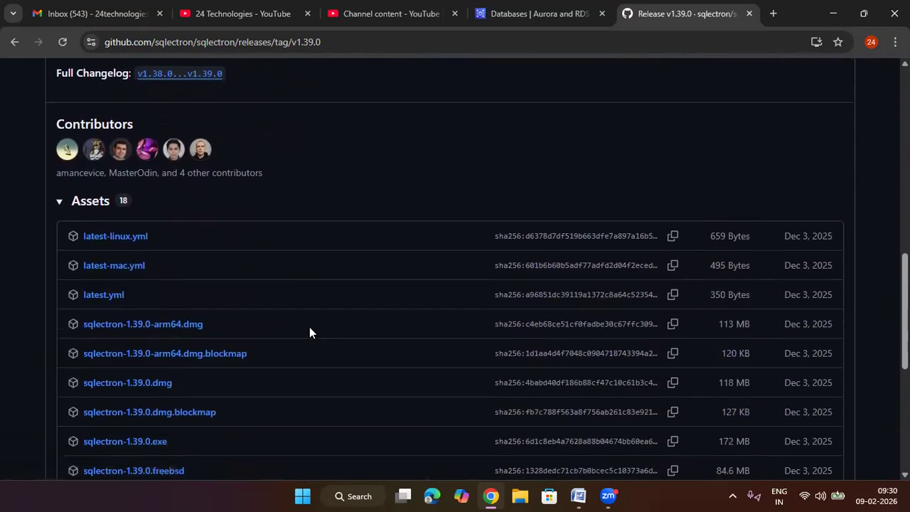
{"action": "scroll", "coordinate": [150, 246], "scroll_direction": "down", "scroll_amount": 1}
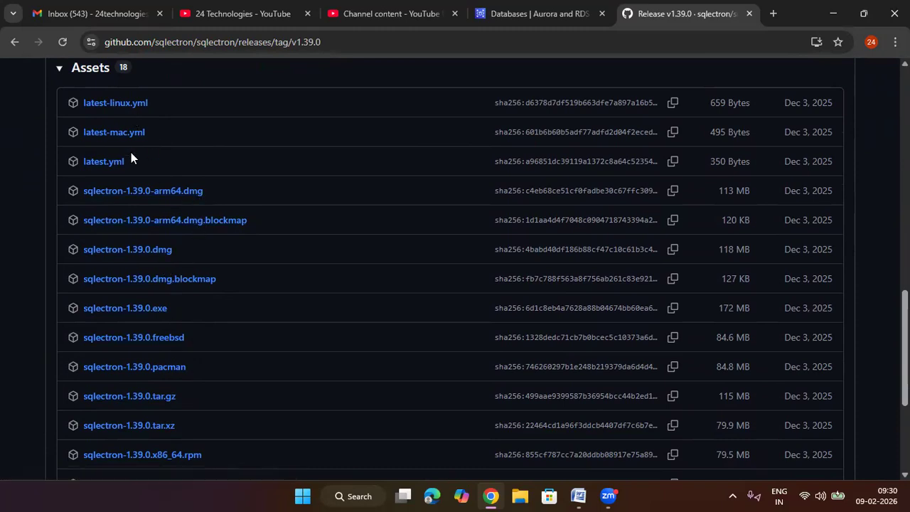
{"action": "scroll", "coordinate": [156, 347], "scroll_direction": "down", "scroll_amount": 3}
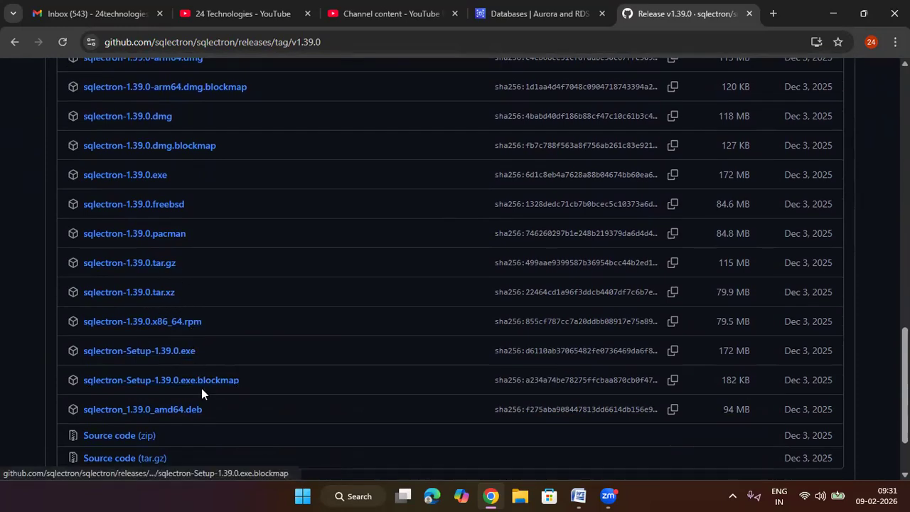
{"action": "scroll", "coordinate": [185, 377], "scroll_direction": "down", "scroll_amount": 2}
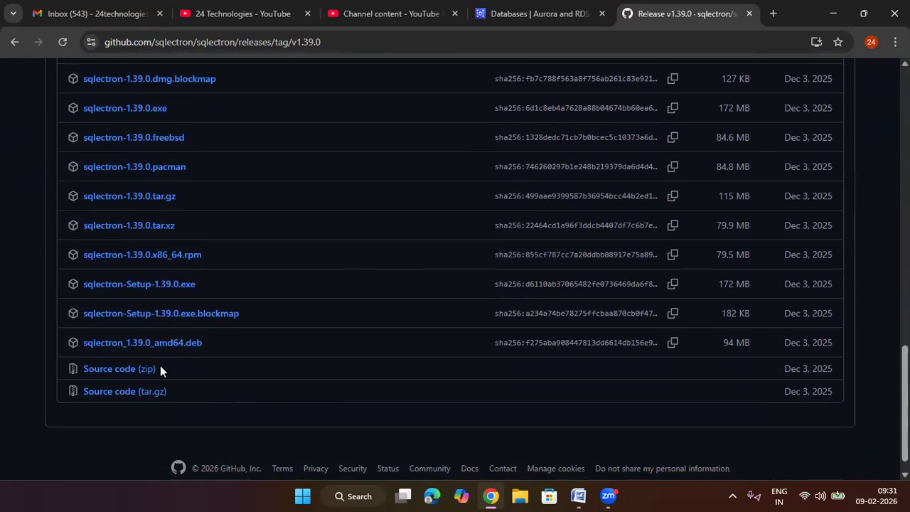
{"action": "left_click", "coordinate": [188, 287]}
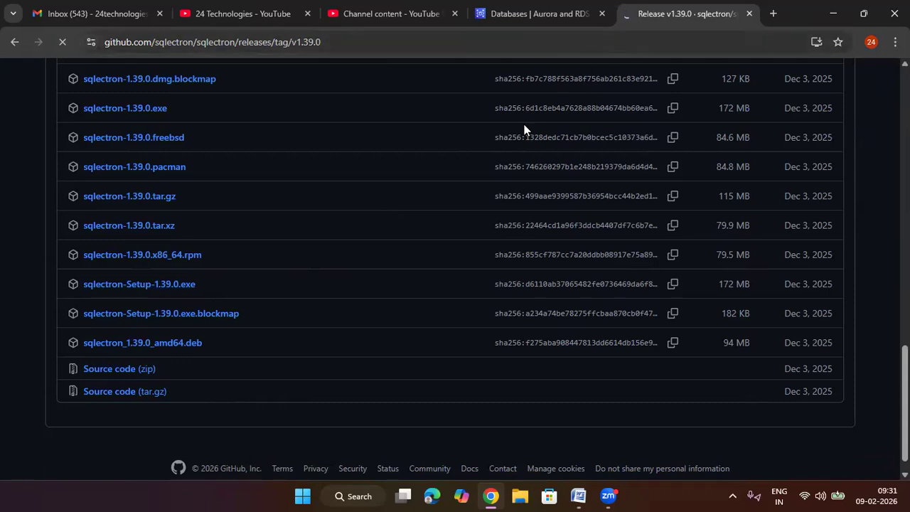
{"action": "scroll", "coordinate": [442, 244], "scroll_direction": "up", "scroll_amount": 2}
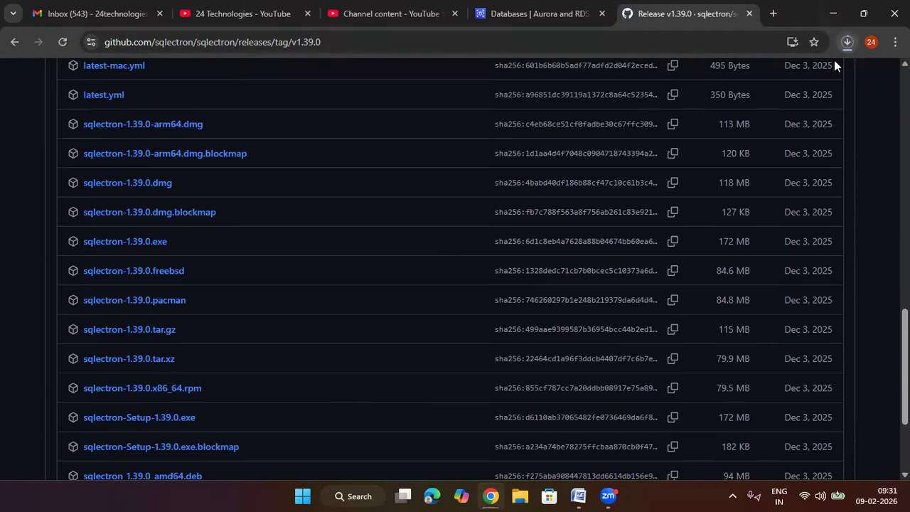
Step: Return to the RDS databases list, refresh it and check the status and remaining columns of database-1
{"action": "left_click", "coordinate": [549, 17]}
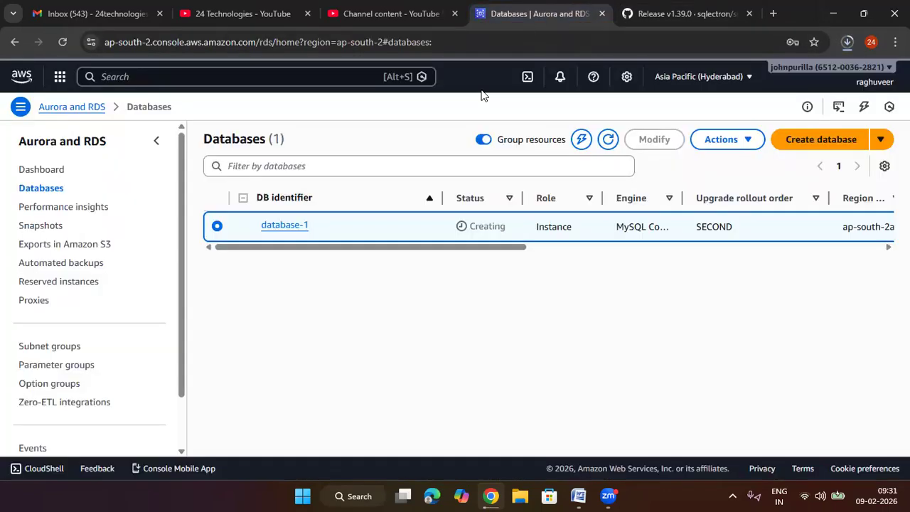
{"action": "left_click", "coordinate": [607, 142]}
{"action": "left_click", "coordinate": [551, 247]}
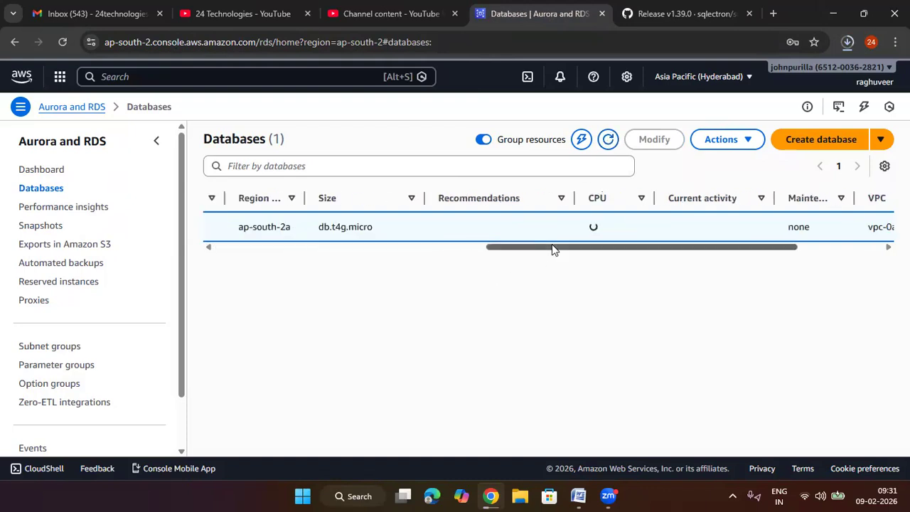
{"action": "left_click", "coordinate": [457, 246]}
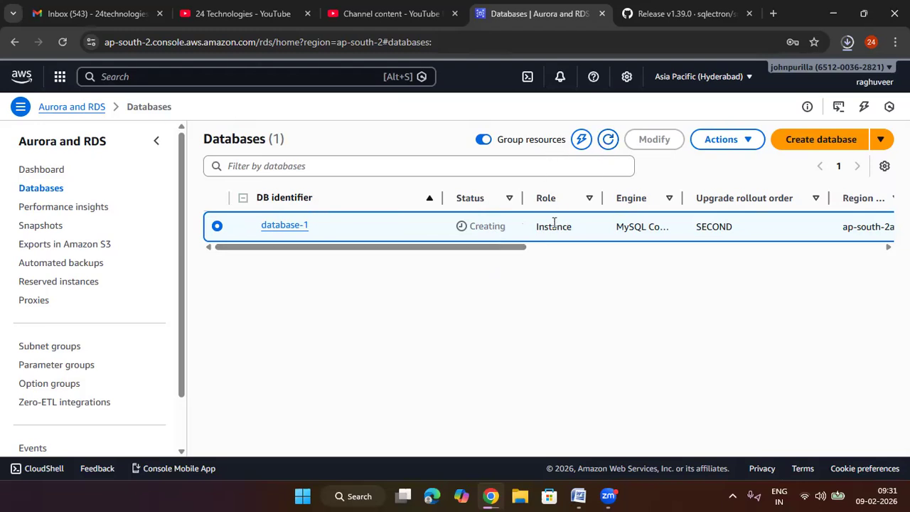
Step: Return to the Sqlectron release page and check the installer's download in the Downloads folder, closing the folder window
{"action": "left_click", "coordinate": [674, 21]}
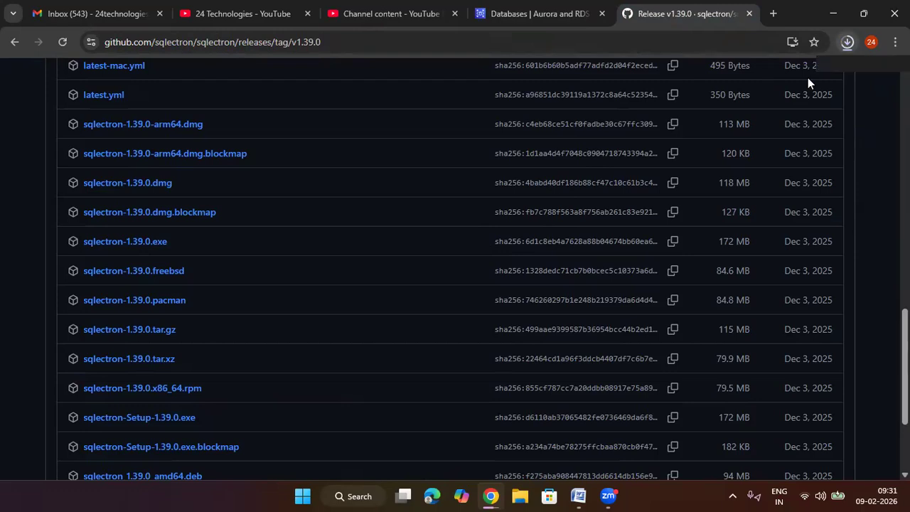
{"action": "left_click", "coordinate": [303, 496]}
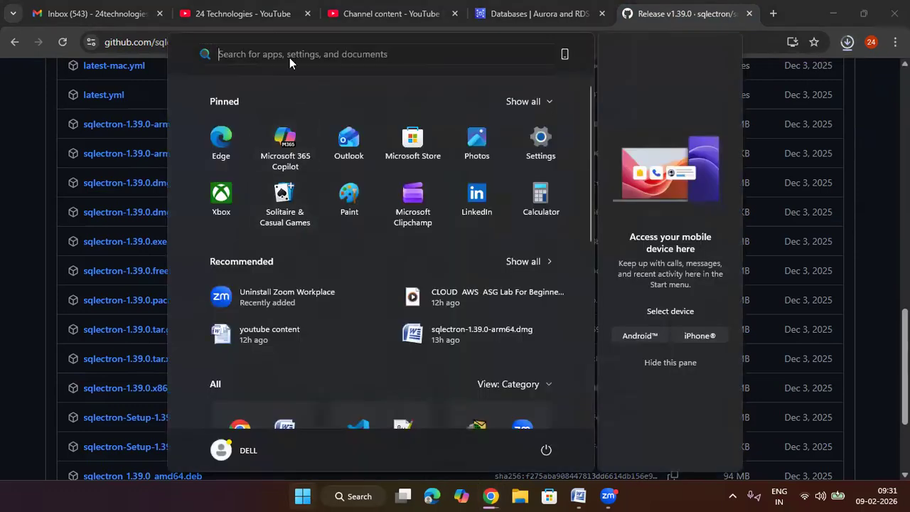
{"action": "left_click", "coordinate": [289, 57]}
{"action": "key", "text": "Escape"}
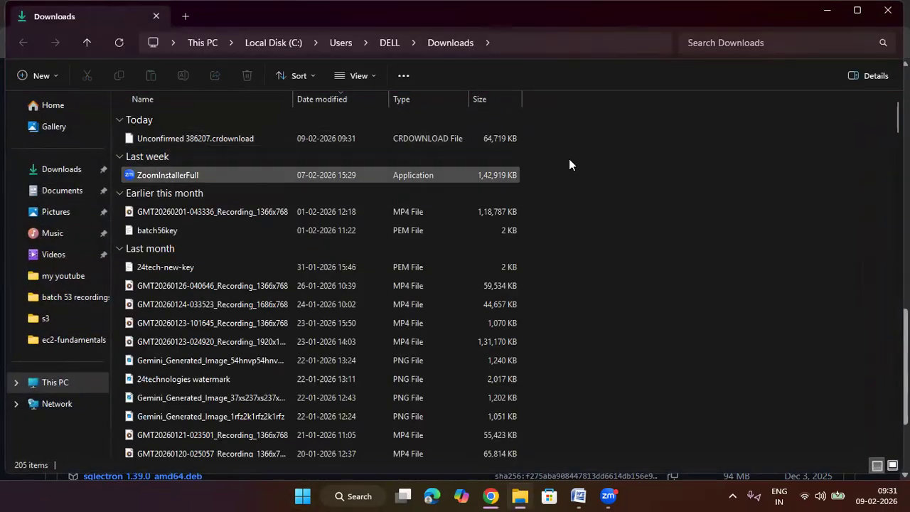
{"action": "left_click", "coordinate": [888, 10]}
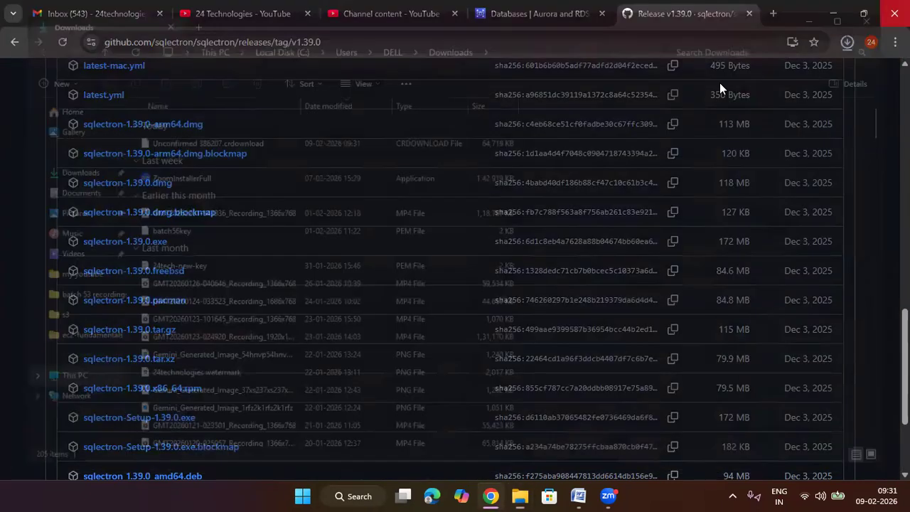
Step: Return to the RDS databases list and refresh it to check the status of database-1
{"action": "left_click", "coordinate": [558, 16]}
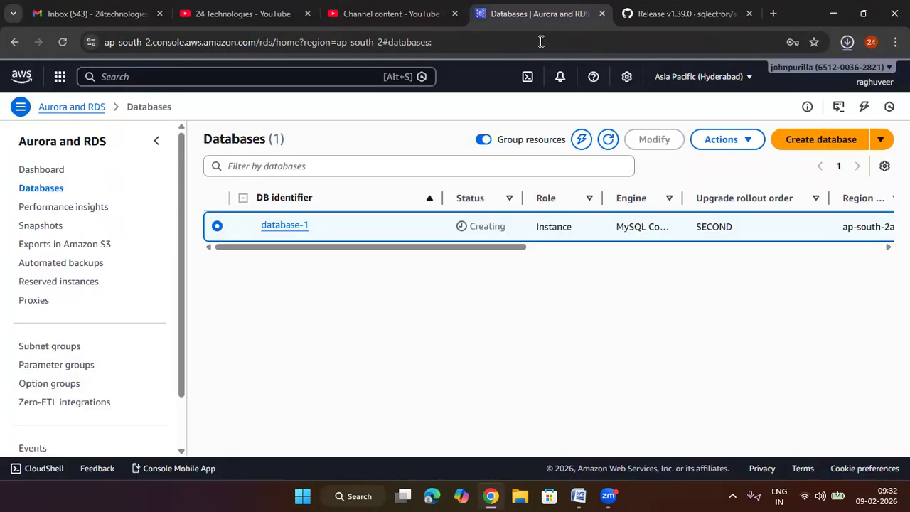
{"action": "left_click", "coordinate": [612, 143]}
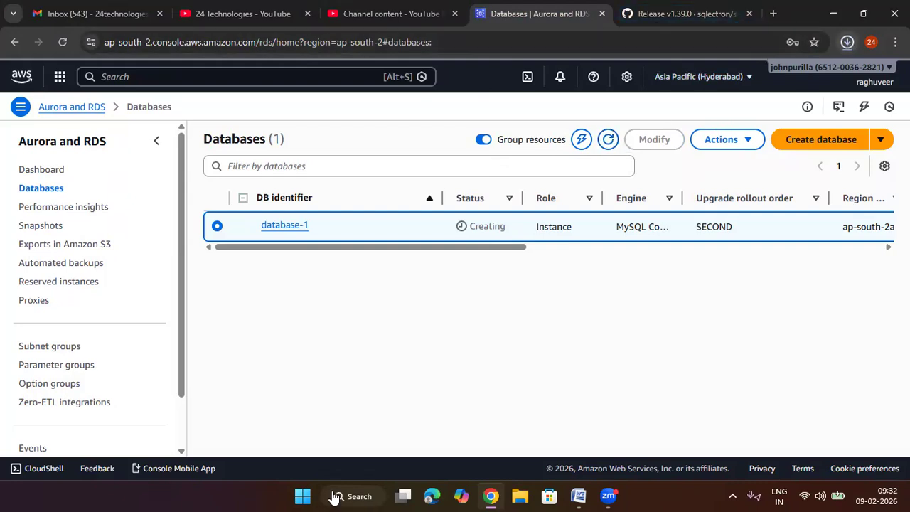
Step: Run sqlectron-Setup-1.39.0 from the Downloads folder, installing it only for the current user in the default folder and launching Sqlectron on finish
{"action": "key", "text": "super"}
{"action": "left_click", "coordinate": [248, 52]}
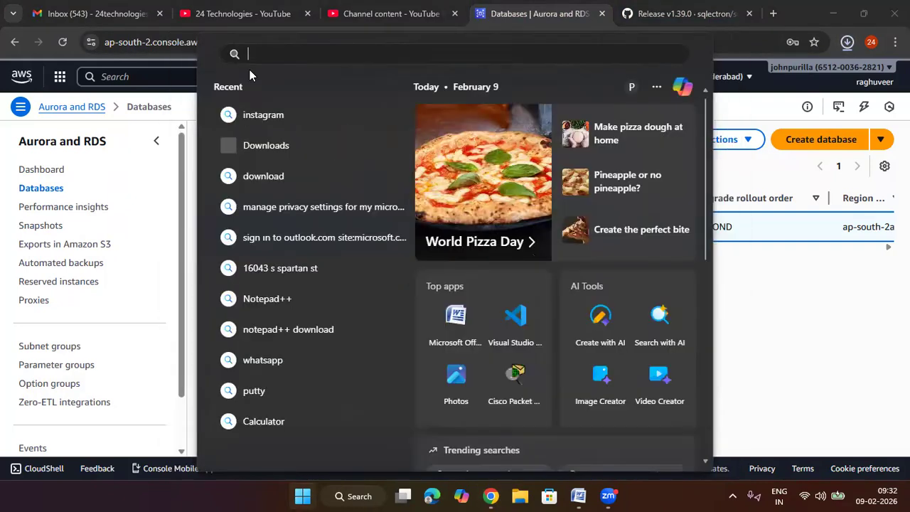
{"action": "left_click", "coordinate": [266, 149]}
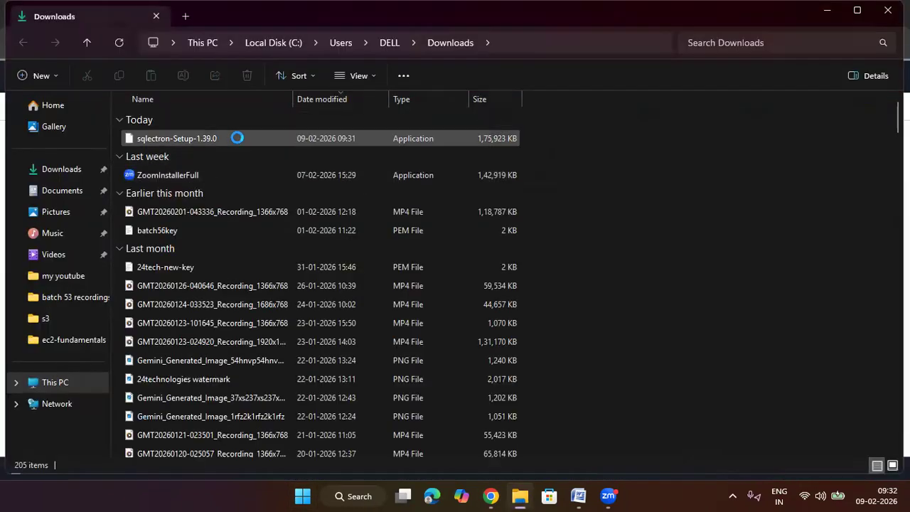
{"action": "left_click", "coordinate": [236, 138]}
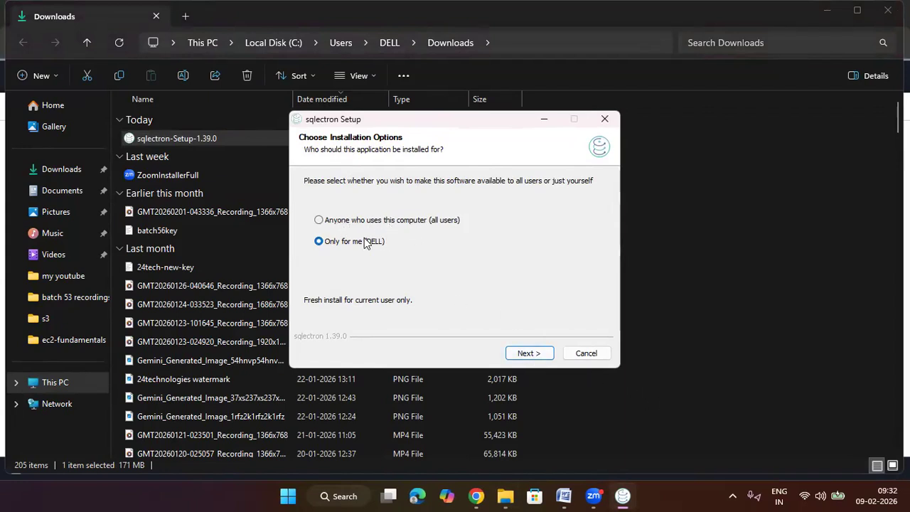
{"action": "left_click", "coordinate": [530, 353]}
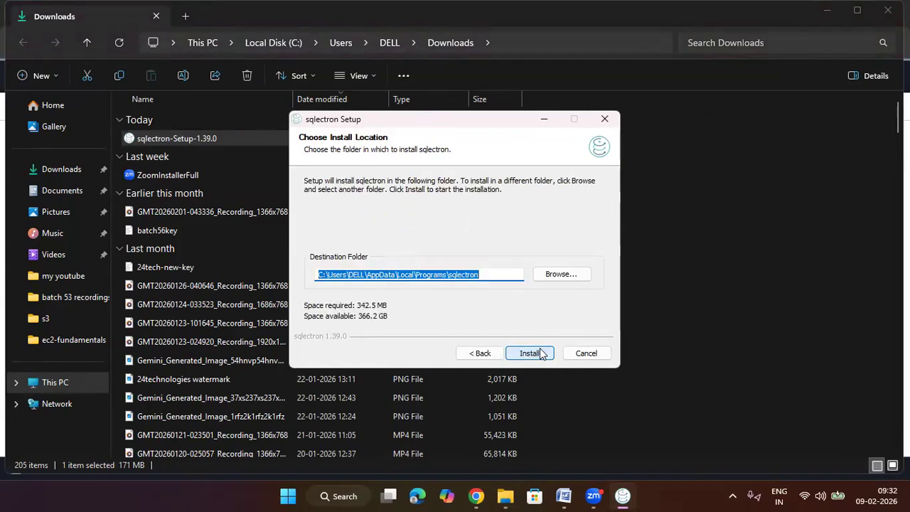
{"action": "left_click", "coordinate": [540, 353]}
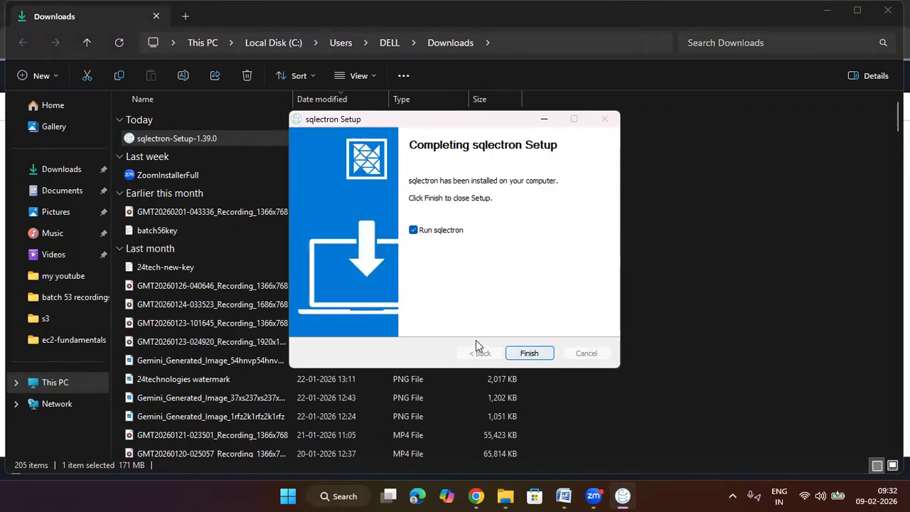
{"action": "left_click", "coordinate": [538, 355]}
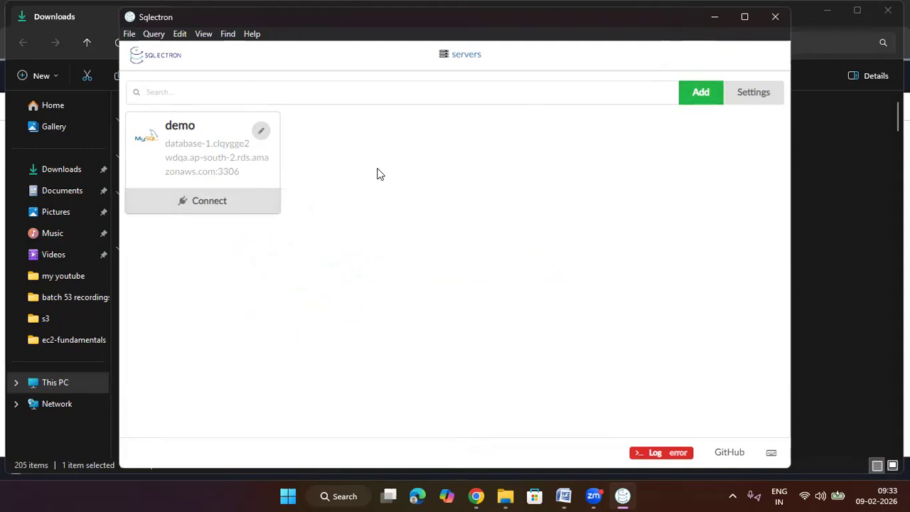
Step: Minimize the Sqlectron and Downloads windows, then refresh the RDS databases list and dismiss its notification
{"action": "left_click", "coordinate": [715, 16]}
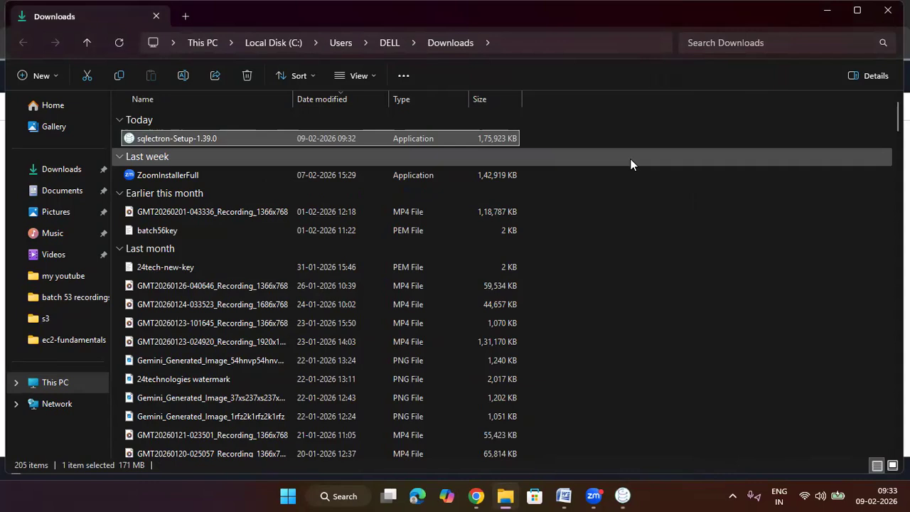
{"action": "left_click", "coordinate": [825, 11]}
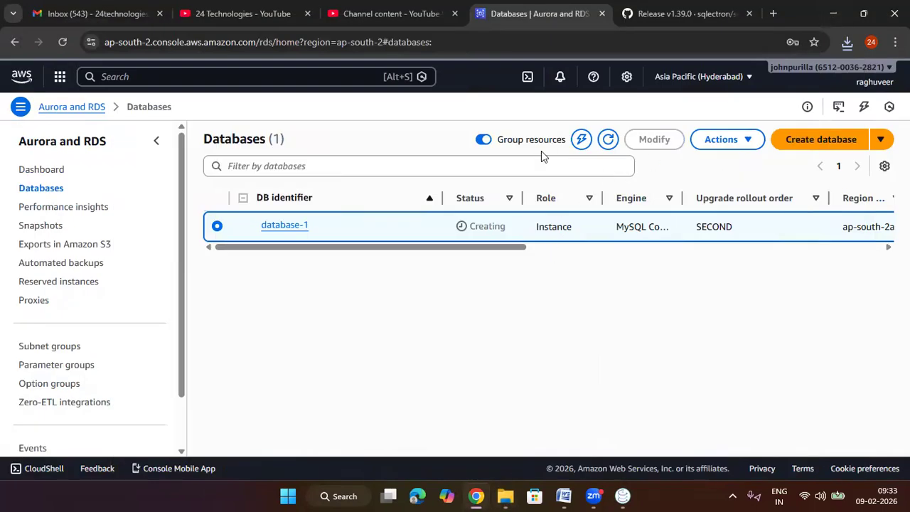
{"action": "left_click", "coordinate": [604, 144]}
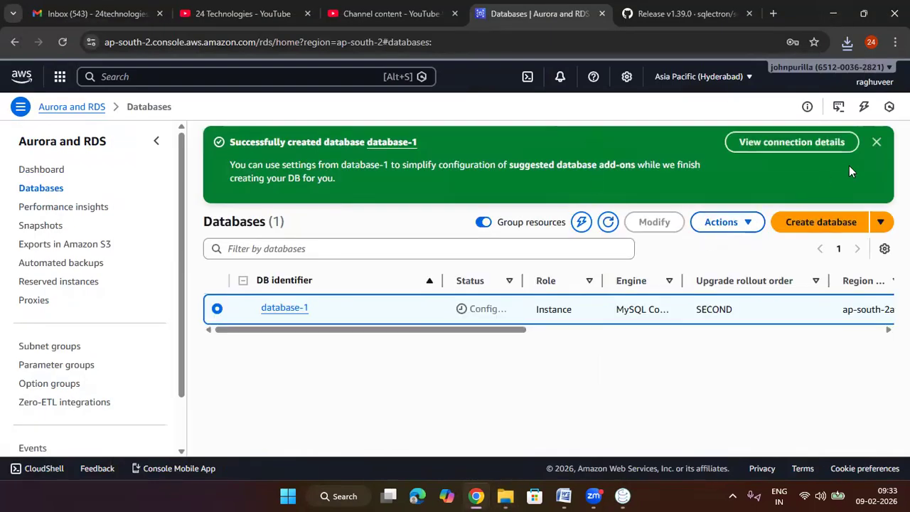
{"action": "left_click", "coordinate": [875, 142]}
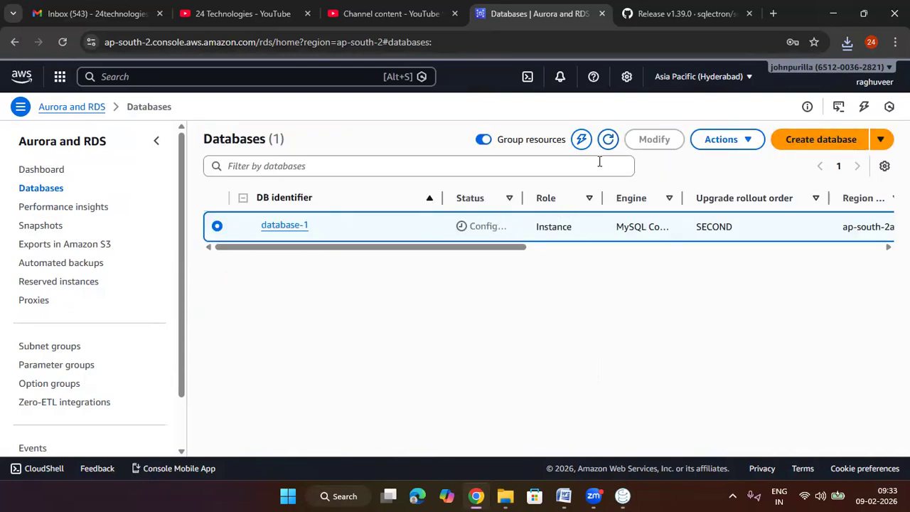
Step: Open the details of database-1 and check its status in the summary
{"action": "left_click", "coordinate": [299, 225]}
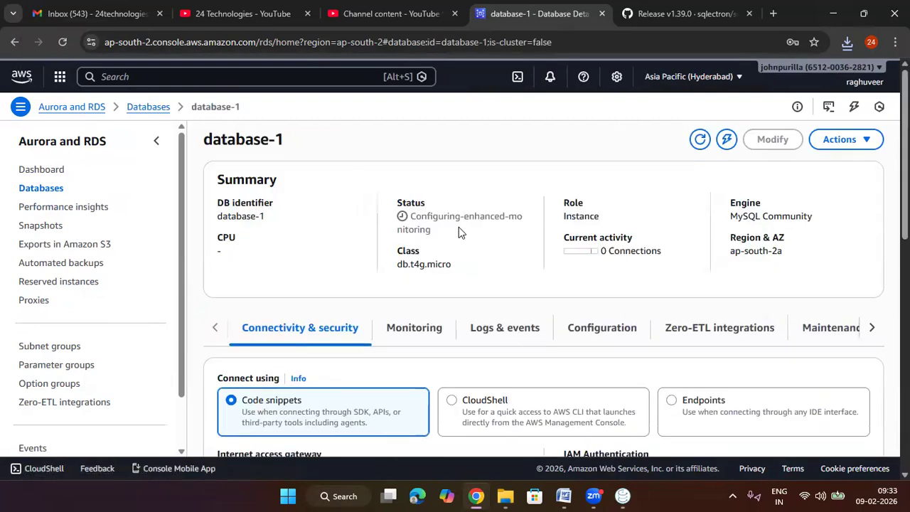
{"action": "triple_click", "coordinate": [507, 219]}
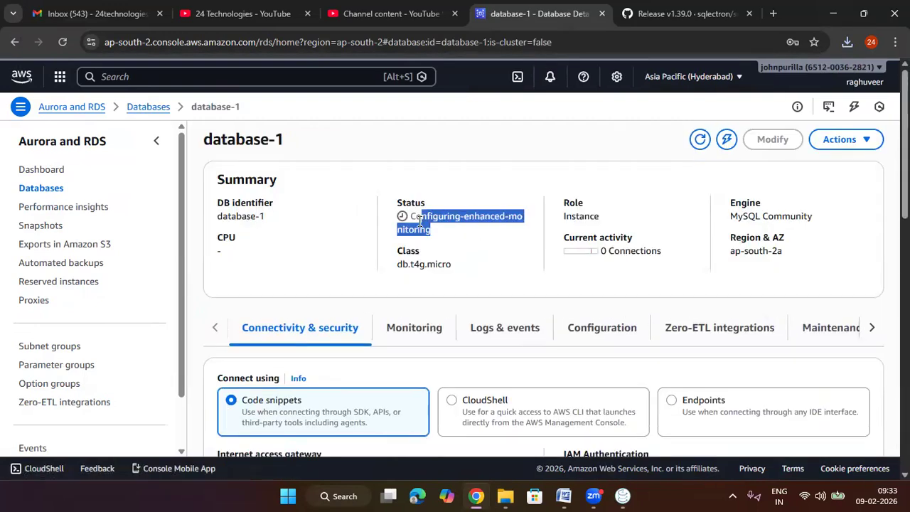
{"action": "left_click", "coordinate": [461, 244]}
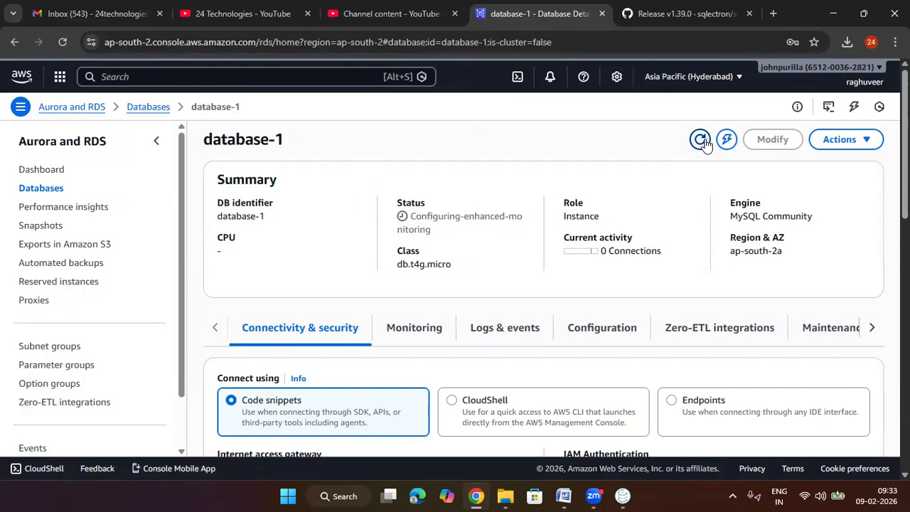
Step: Choose Endpoints as the connection method for database-1 and copy its endpoint address
{"action": "scroll", "coordinate": [475, 268], "scroll_direction": "down", "scroll_amount": 2}
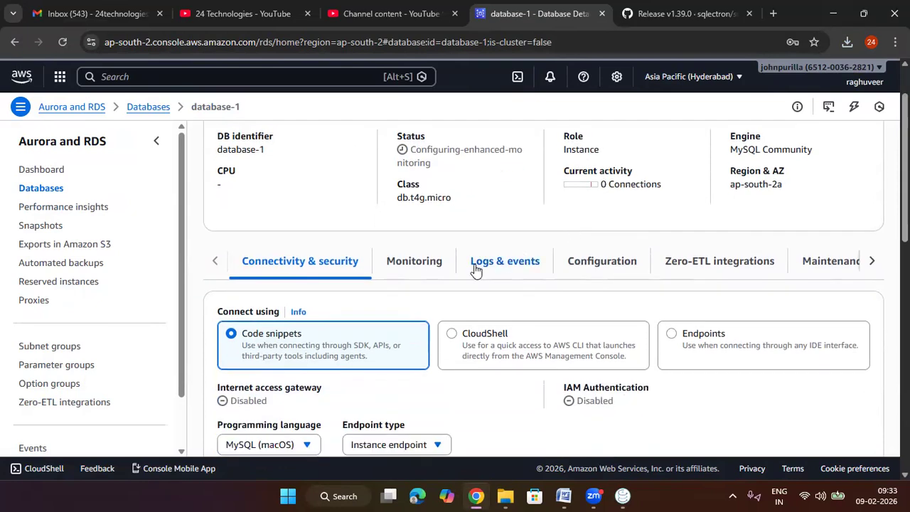
{"action": "scroll", "coordinate": [474, 268], "scroll_direction": "down", "scroll_amount": 2}
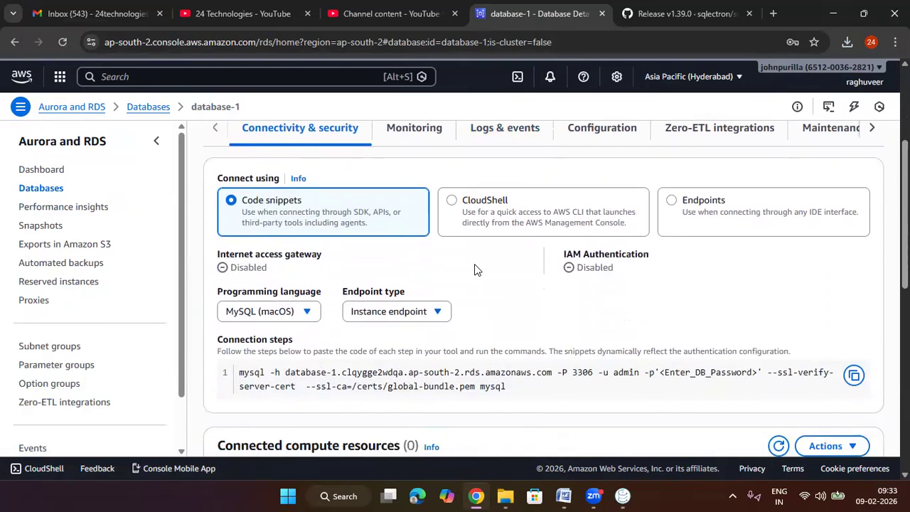
{"action": "scroll", "coordinate": [402, 225], "scroll_direction": "up", "scroll_amount": 1}
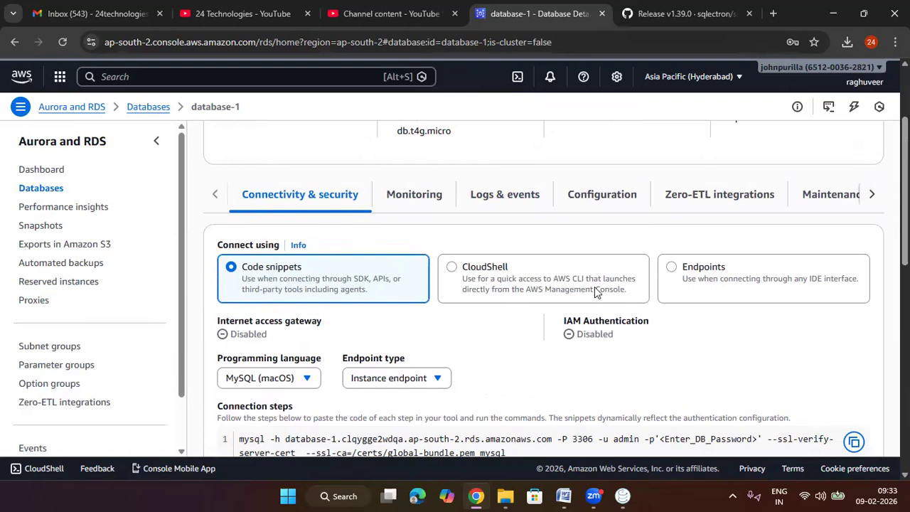
{"action": "left_click", "coordinate": [728, 274]}
{"action": "scroll", "coordinate": [529, 309], "scroll_direction": "down", "scroll_amount": 2}
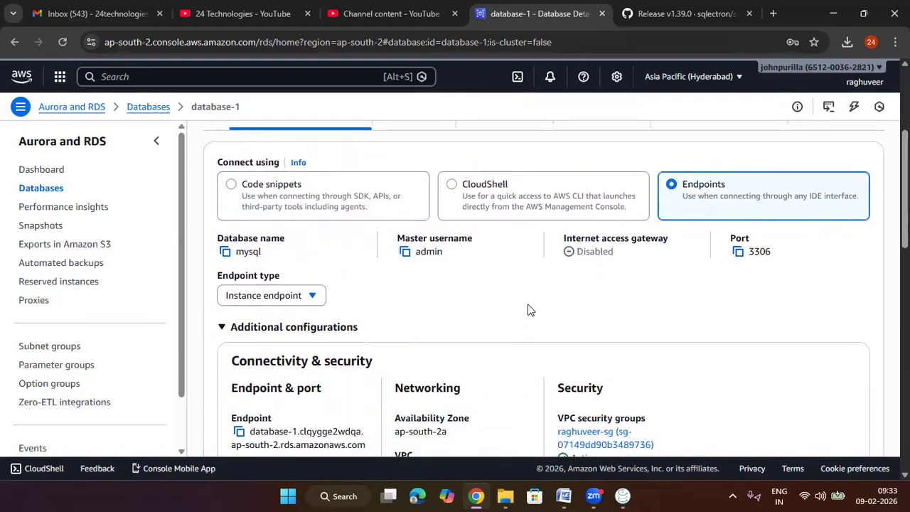
{"action": "scroll", "coordinate": [474, 320], "scroll_direction": "up", "scroll_amount": 1}
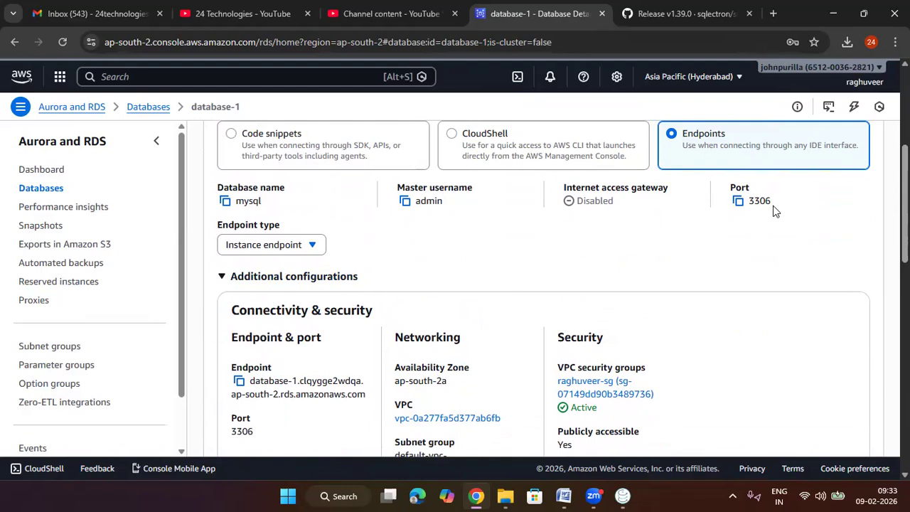
{"action": "scroll", "coordinate": [441, 262], "scroll_direction": "down", "scroll_amount": 1}
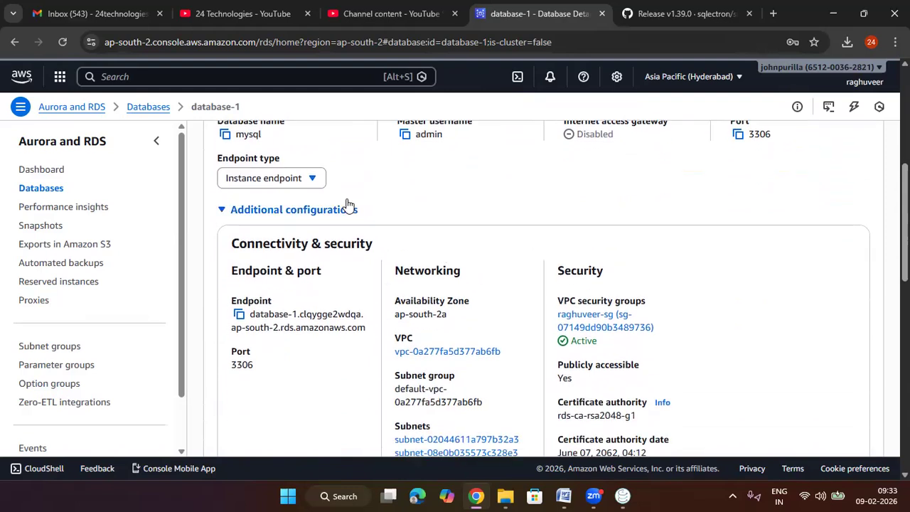
{"action": "scroll", "coordinate": [334, 280], "scroll_direction": "down", "scroll_amount": 1}
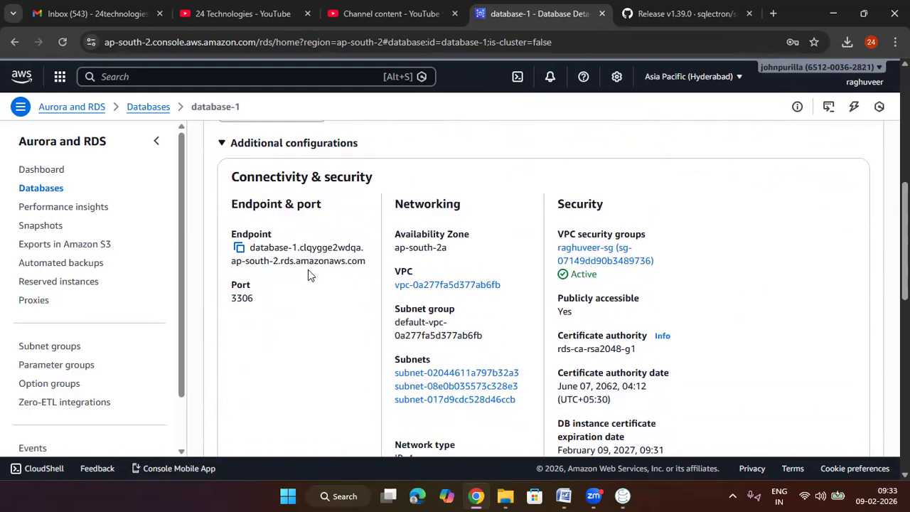
{"action": "left_click", "coordinate": [240, 249]}
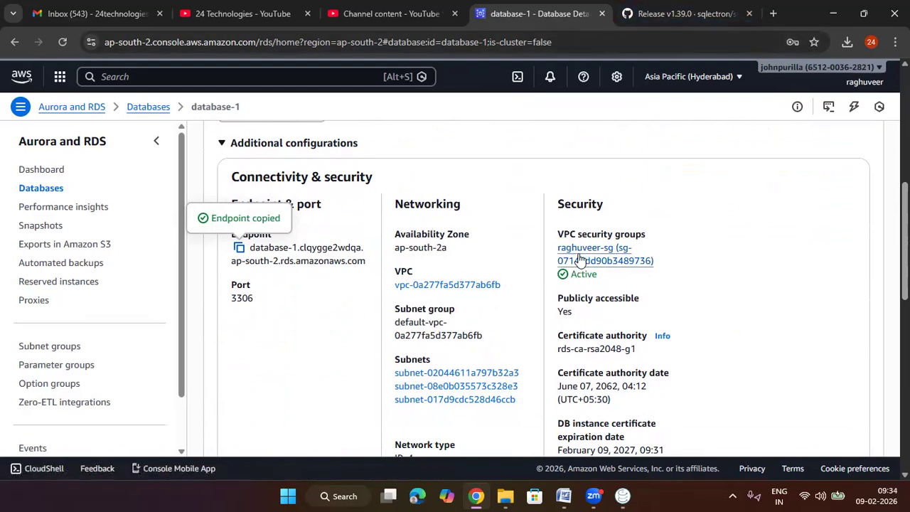
Step: Duplicate the database-1 browser tab, choose Endpoints there and open the database's VPC security group
{"action": "right_click", "coordinate": [557, 15]}
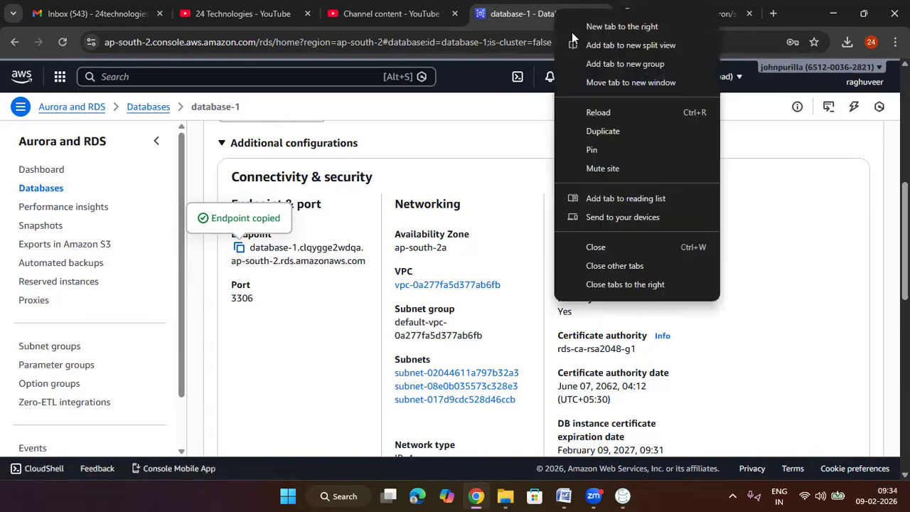
{"action": "left_click", "coordinate": [626, 131]}
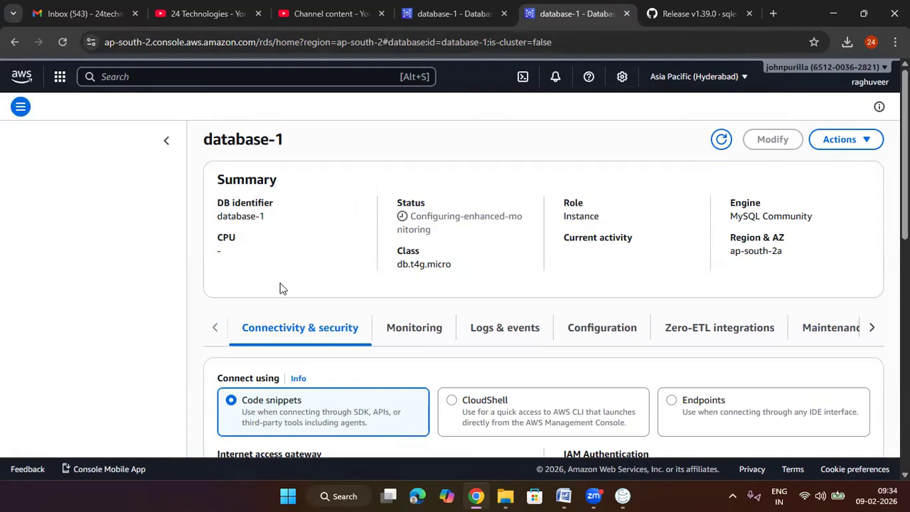
{"action": "scroll", "coordinate": [559, 358], "scroll_direction": "down", "scroll_amount": 3}
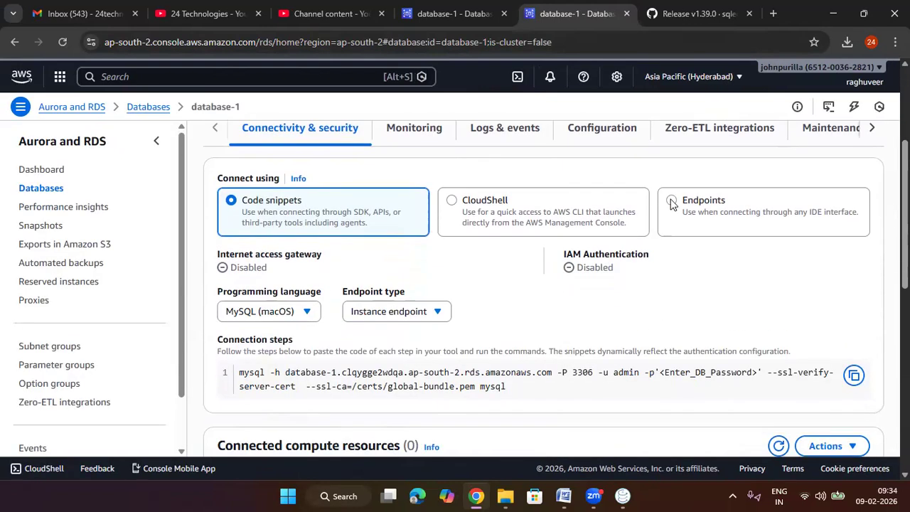
{"action": "left_click", "coordinate": [671, 200]}
{"action": "scroll", "coordinate": [553, 375], "scroll_direction": "down", "scroll_amount": 2}
{"action": "left_click", "coordinate": [561, 327]}
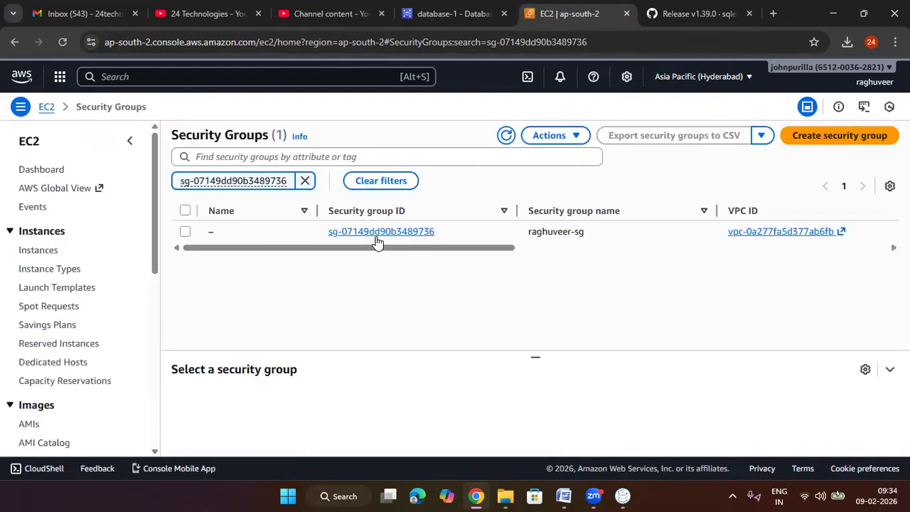
Step: Open the security group's details and start editing its inbound rules, which cover MYSQL/Aurora access
{"action": "left_click", "coordinate": [376, 231]}
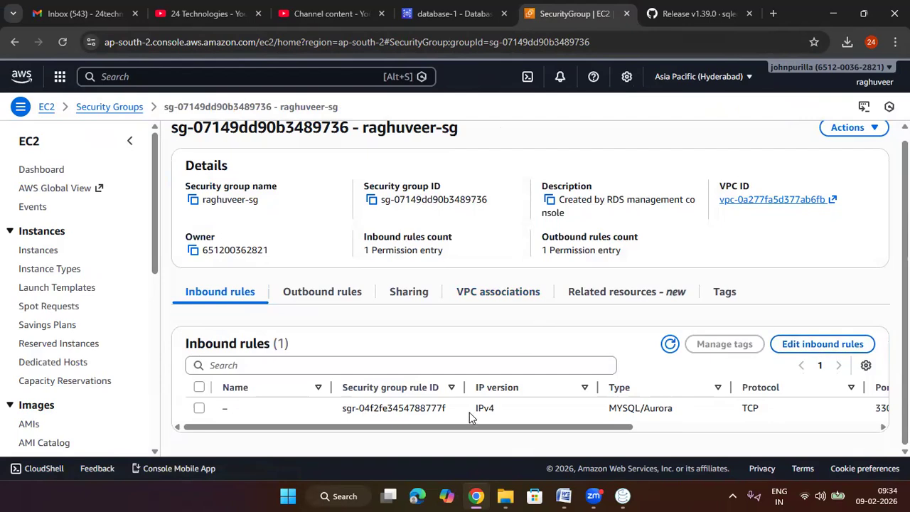
{"action": "left_click_drag", "start_coordinate": [551, 412], "coordinate": [674, 409]}
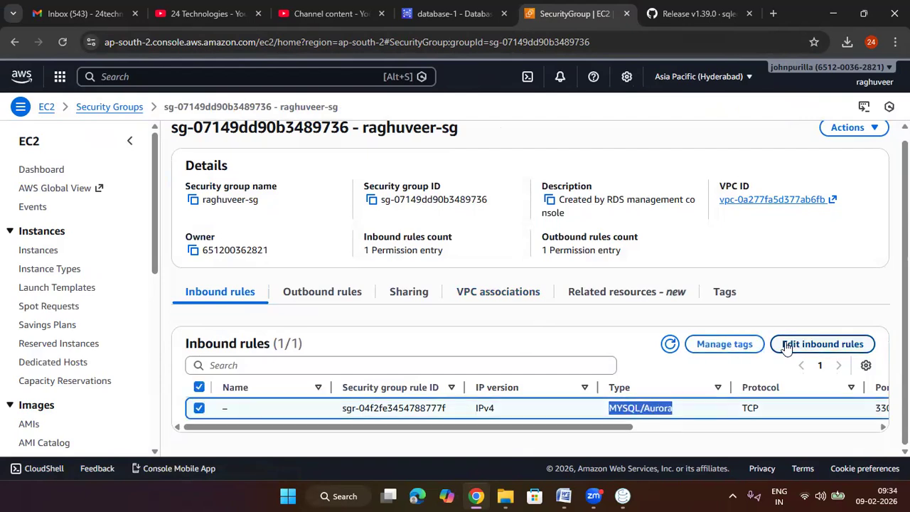
{"action": "left_click", "coordinate": [823, 344]}
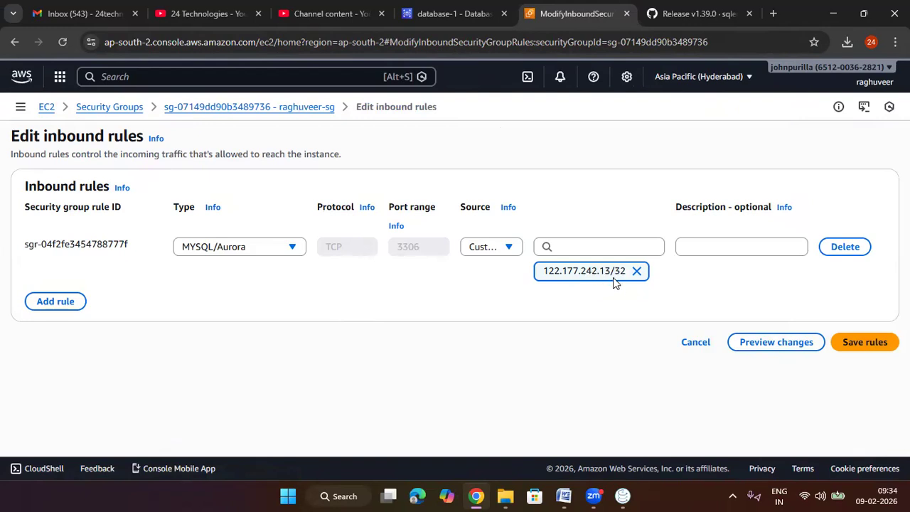
Step: Search Google for "what is my ip address" in a new browser tab and open whatismyipaddress.com
{"action": "left_click", "coordinate": [773, 14]}
{"action": "type", "text": "g"}
{"action": "key", "text": "Return"}
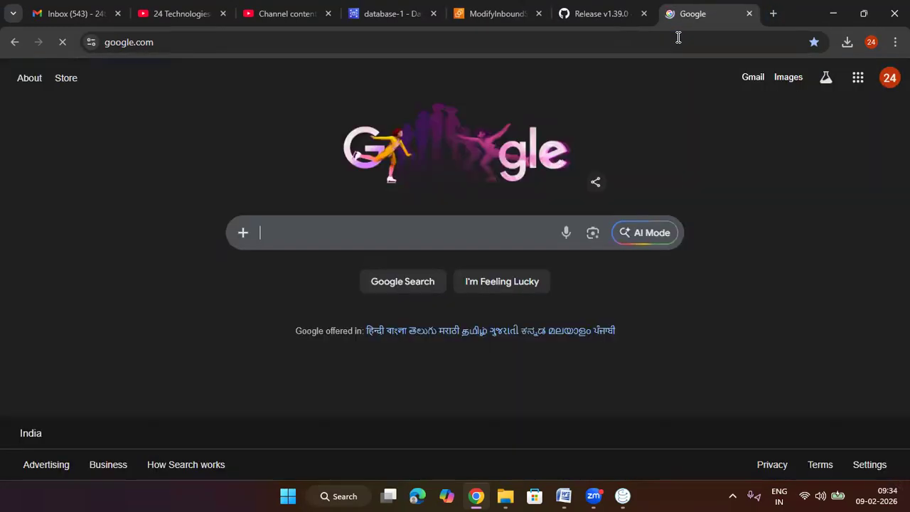
{"action": "type", "text": "what is m"}
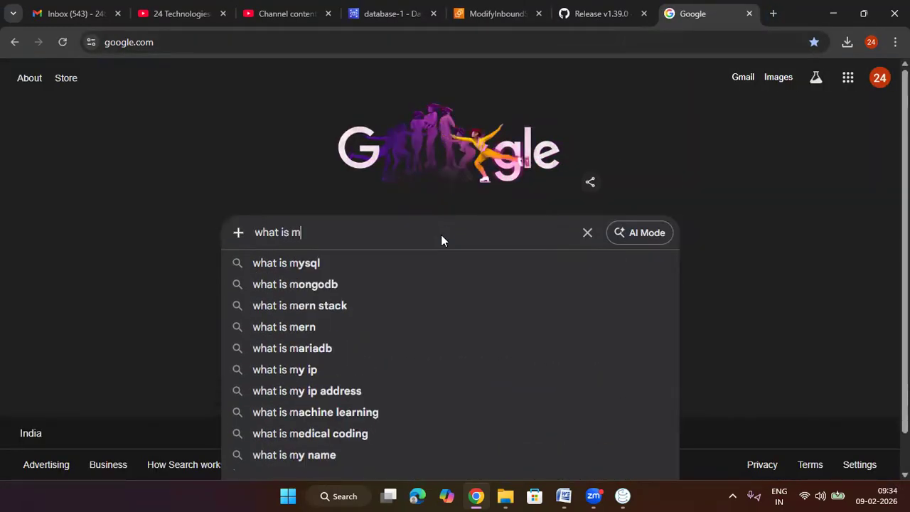
{"action": "type", "text": "y"}
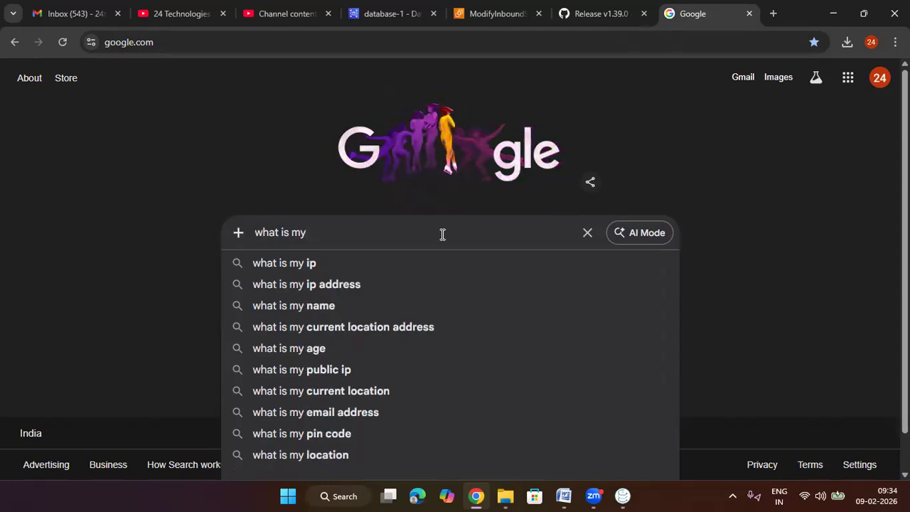
{"action": "key", "text": "Down"}
{"action": "key", "text": "Down"}
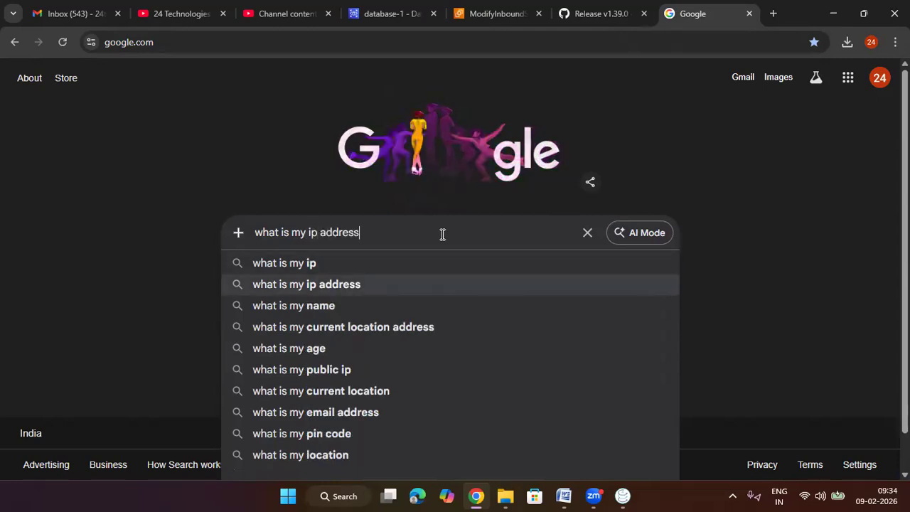
{"action": "key", "text": "Return"}
{"action": "left_click", "coordinate": [169, 207]}
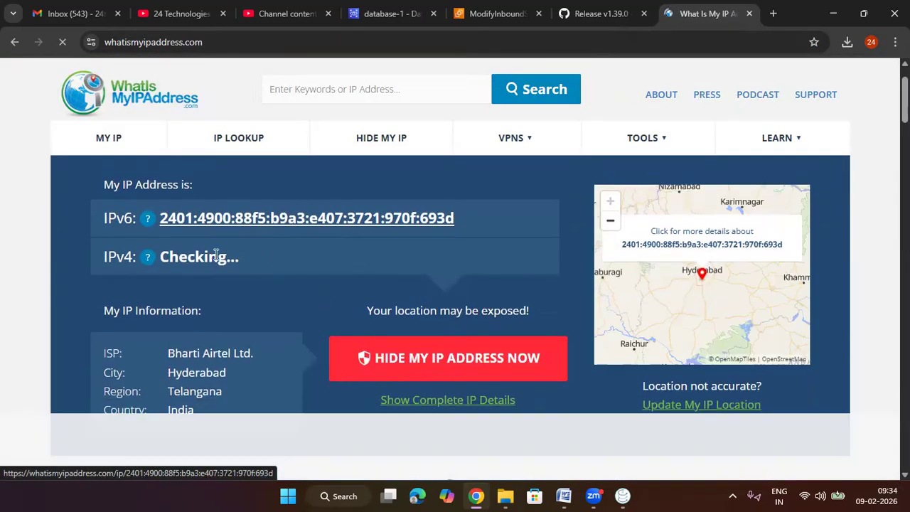
Step: Highlight the public IPv4 address, compare it with the source of the MYSQL/Aurora inbound rule, and view the current Wi-Fi network
{"action": "left_click_drag", "start_coordinate": [280, 260], "coordinate": [166, 254]}
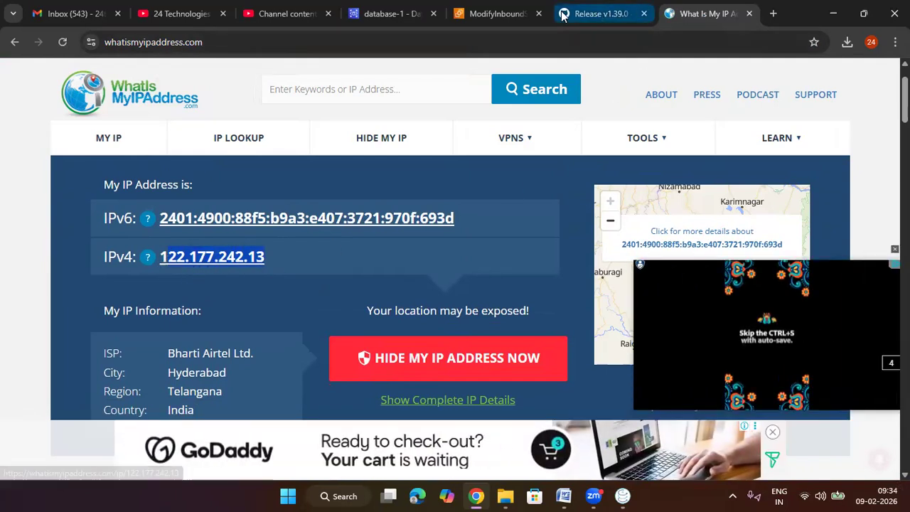
{"action": "left_click", "coordinate": [497, 14]}
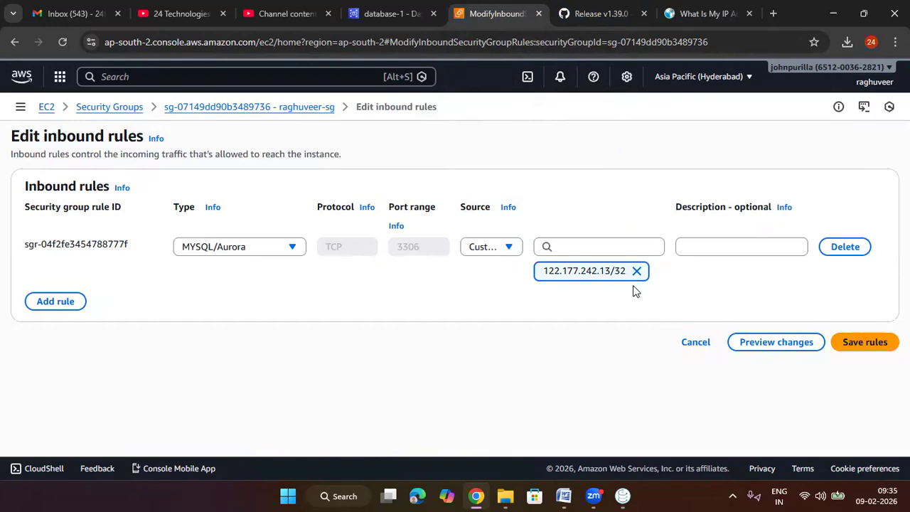
{"action": "left_click", "coordinate": [804, 482]}
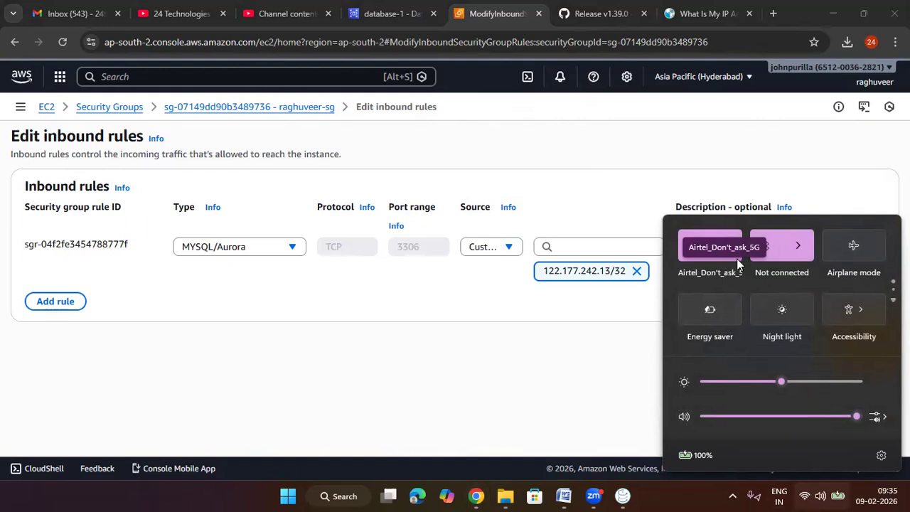
{"action": "left_click", "coordinate": [602, 382]}
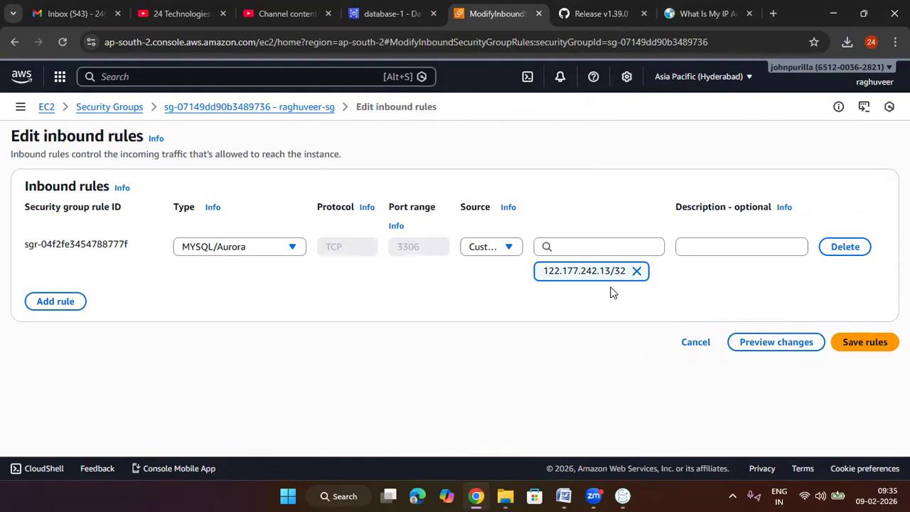
Step: Set the MYSQL/Aurora inbound rule's source to 0.0.0.0/0, save the rules and dismiss the notification
{"action": "left_click", "coordinate": [508, 246]}
{"action": "left_click", "coordinate": [497, 292]}
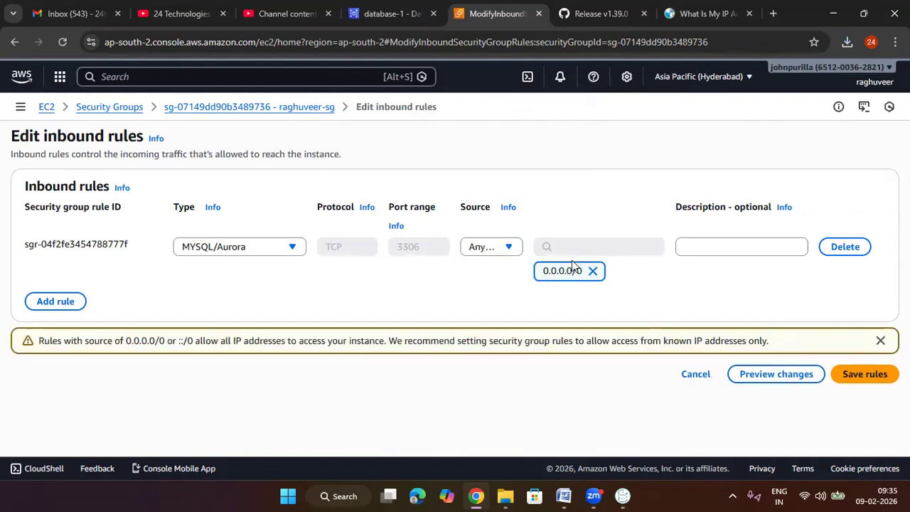
{"action": "left_click", "coordinate": [506, 253]}
{"action": "left_click", "coordinate": [495, 267]}
{"action": "left_click", "coordinate": [590, 248]}
{"action": "left_click", "coordinate": [599, 296]}
{"action": "left_click", "coordinate": [861, 376]}
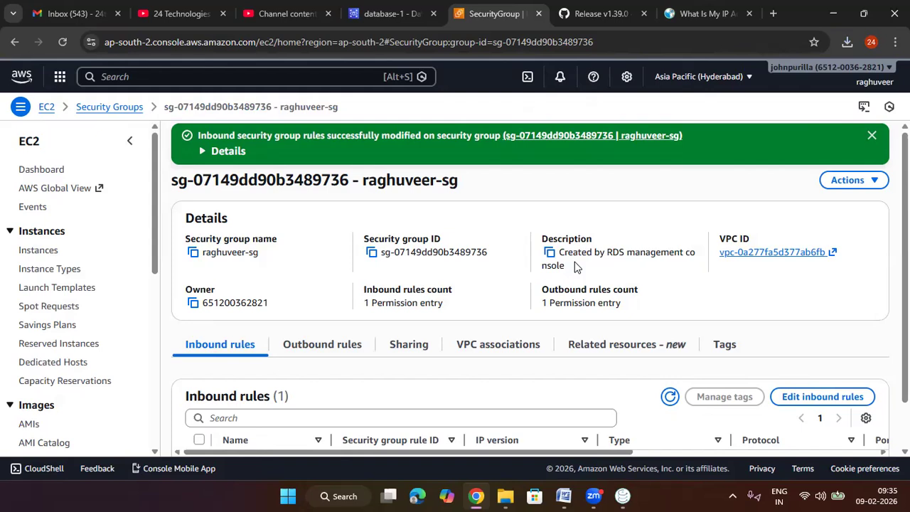
{"action": "left_click", "coordinate": [872, 135]}
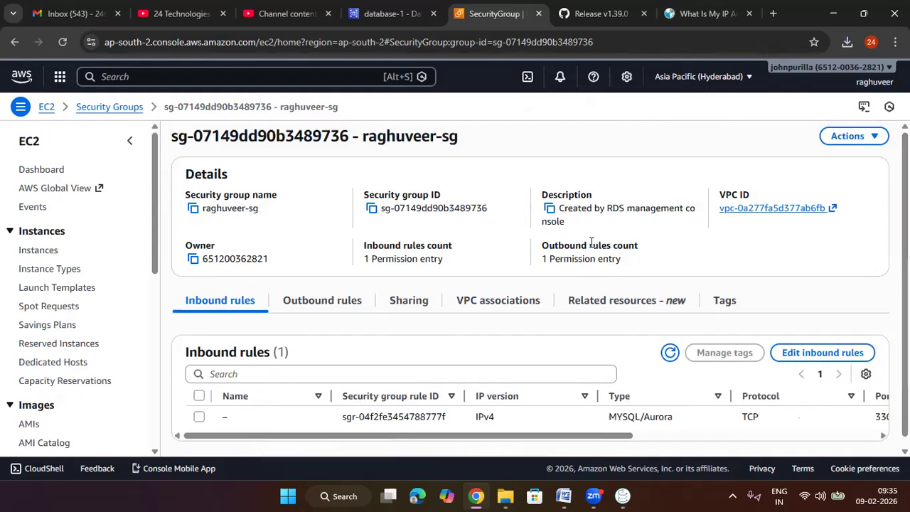
Step: Glance at Sqlectron, return to the browser and close the security group, Sqlectron release and whatismyipaddress.com tabs
{"action": "left_click", "coordinate": [622, 496]}
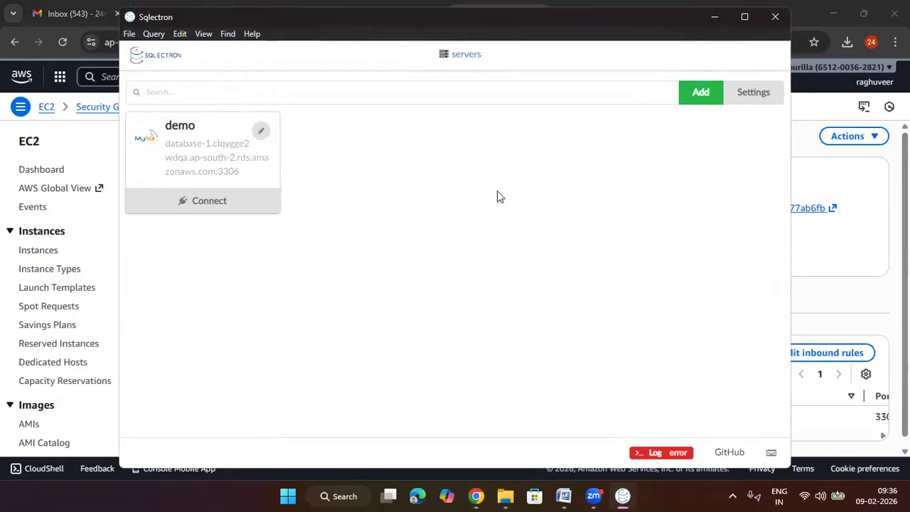
{"action": "left_click", "coordinate": [844, 177]}
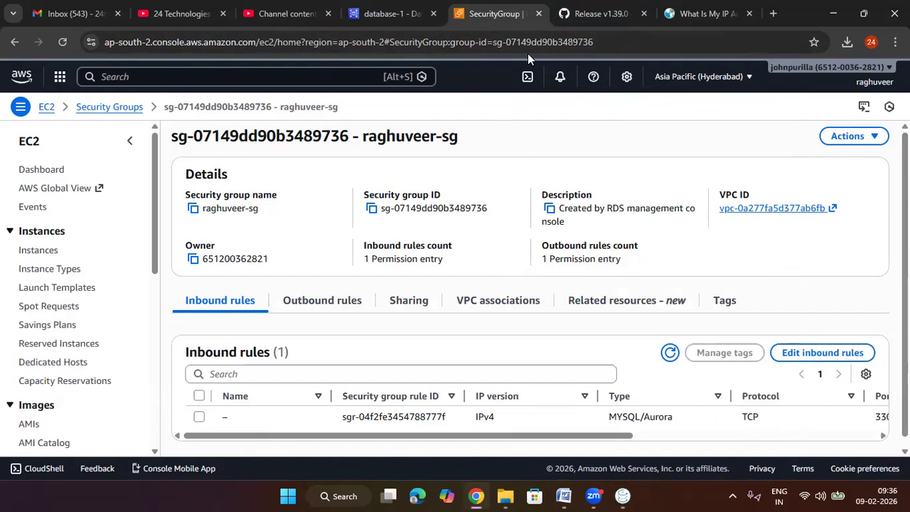
{"action": "left_click", "coordinate": [538, 14]}
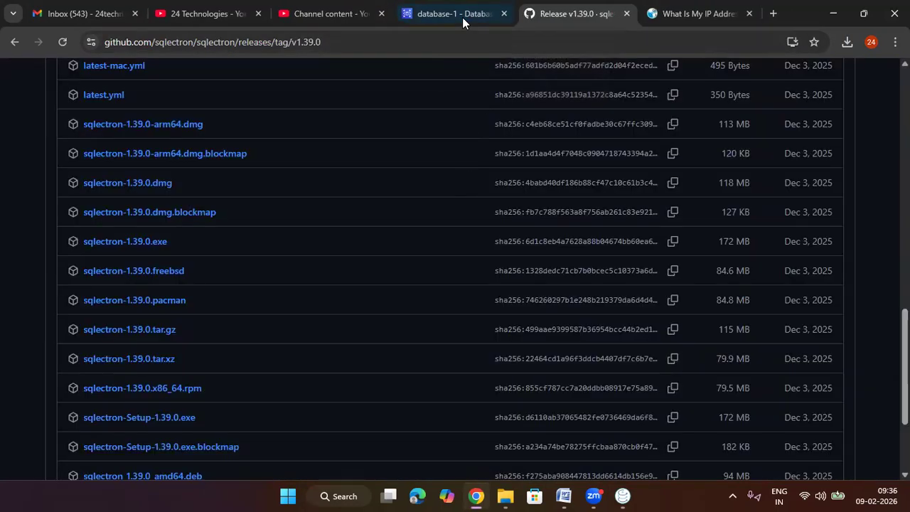
{"action": "left_click", "coordinate": [462, 18]}
{"action": "left_click", "coordinate": [615, 16]}
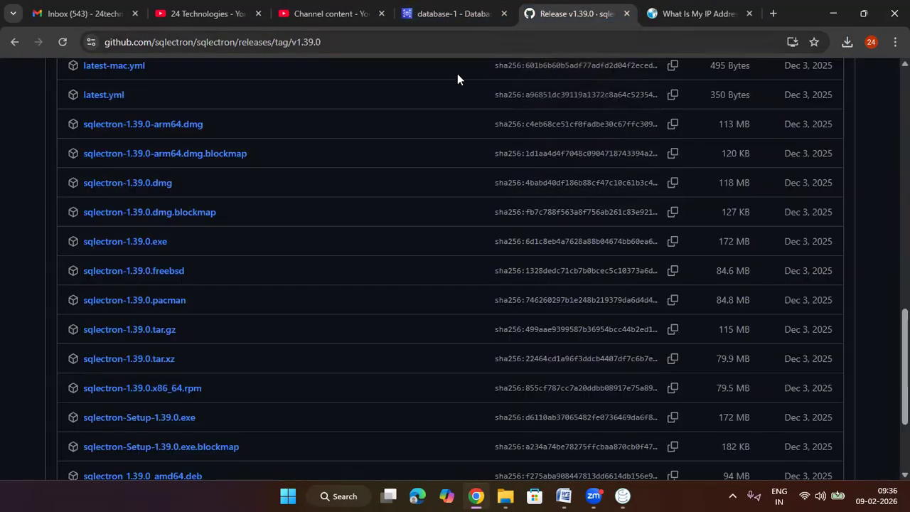
{"action": "left_click", "coordinate": [627, 13]}
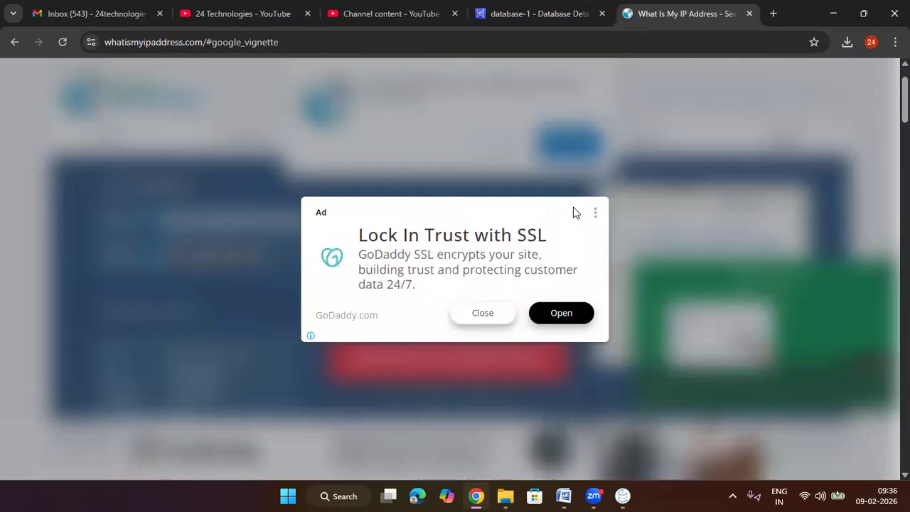
{"action": "left_click", "coordinate": [750, 13]}
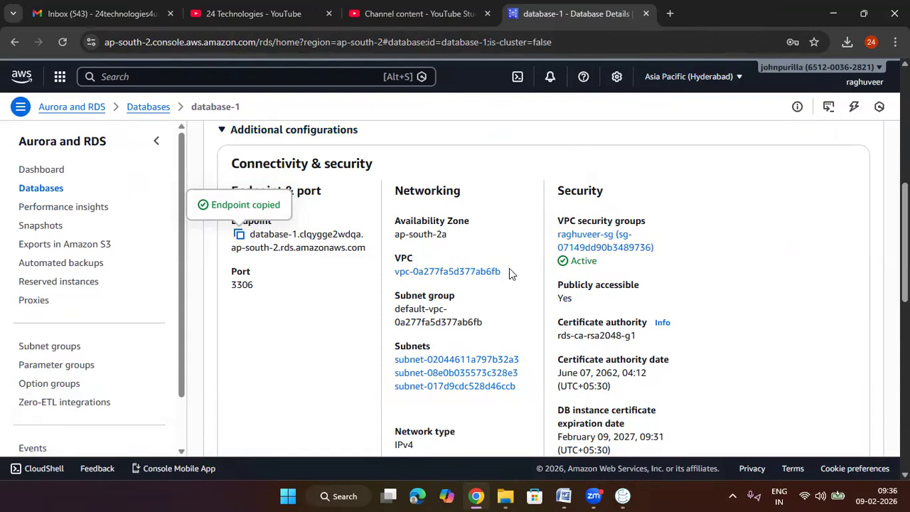
Step: Refresh database-1's details, check its status and copy its endpoint address
{"action": "scroll", "coordinate": [448, 271], "scroll_direction": "up", "scroll_amount": 5}
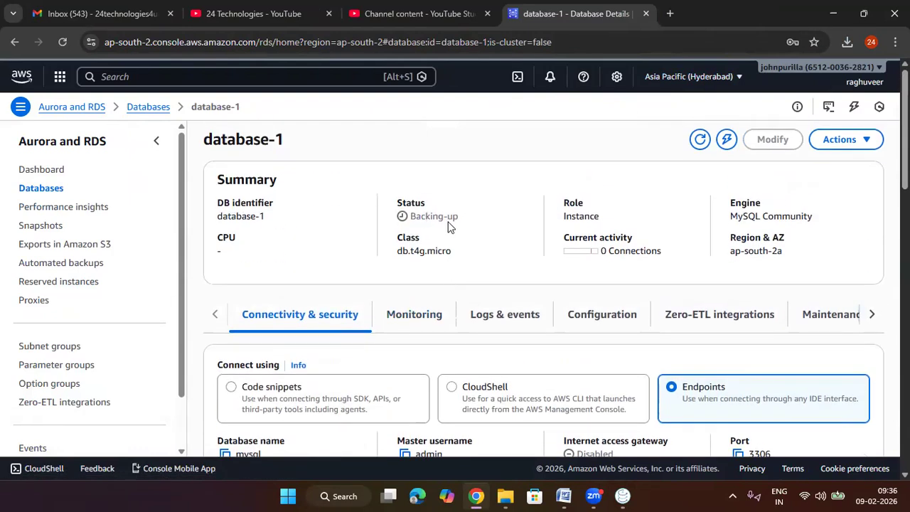
{"action": "left_click", "coordinate": [700, 146]}
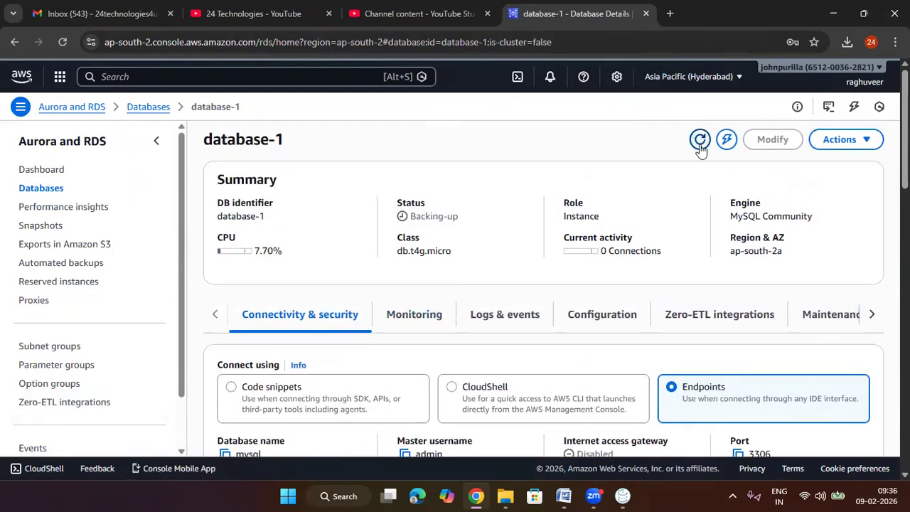
{"action": "scroll", "coordinate": [443, 235], "scroll_direction": "down", "scroll_amount": 3}
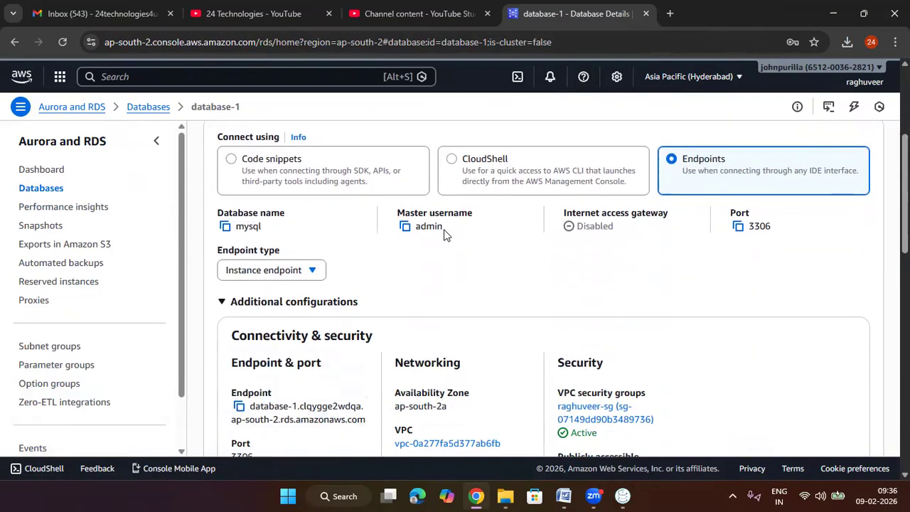
{"action": "scroll", "coordinate": [444, 234], "scroll_direction": "up", "scroll_amount": 3}
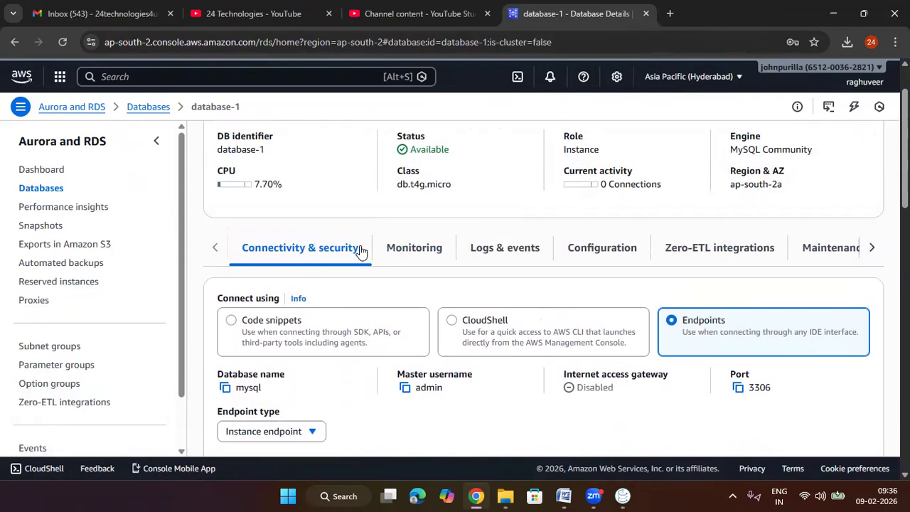
{"action": "scroll", "coordinate": [360, 248], "scroll_direction": "down", "scroll_amount": 2}
{"action": "scroll", "coordinate": [349, 213], "scroll_direction": "down", "scroll_amount": 2}
{"action": "left_click", "coordinate": [240, 300]}
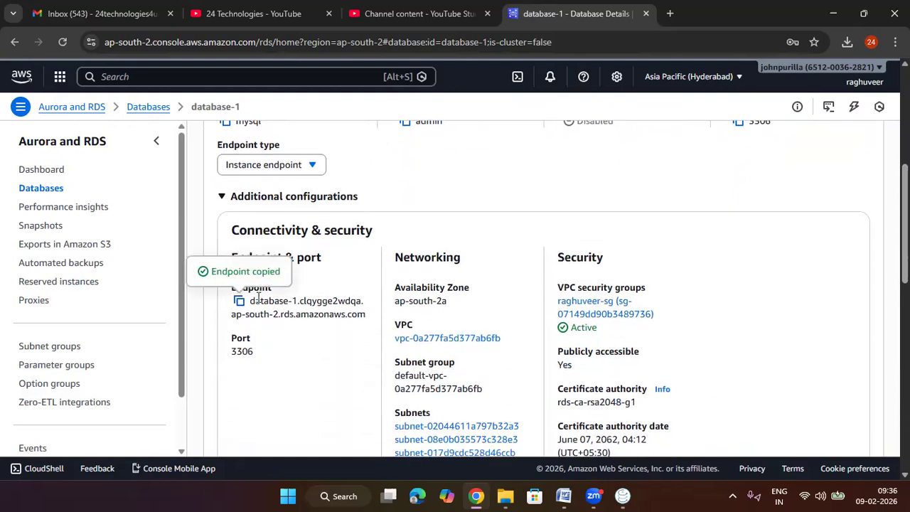
Step: Switch to Sqlectron and add a MySQL server, naming it with the owner's first name followed by _24tech
{"action": "left_click", "coordinate": [620, 495]}
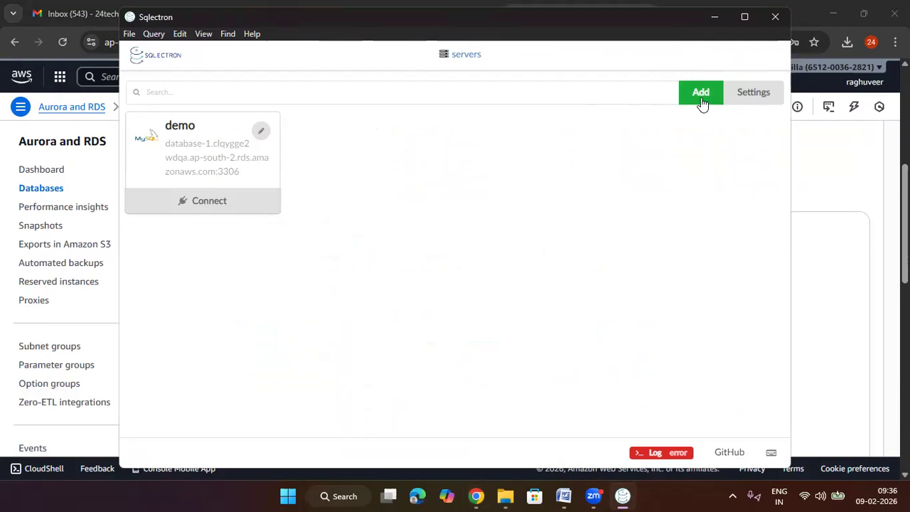
{"action": "left_click_drag", "start_coordinate": [630, 27], "coordinate": [560, 33]}
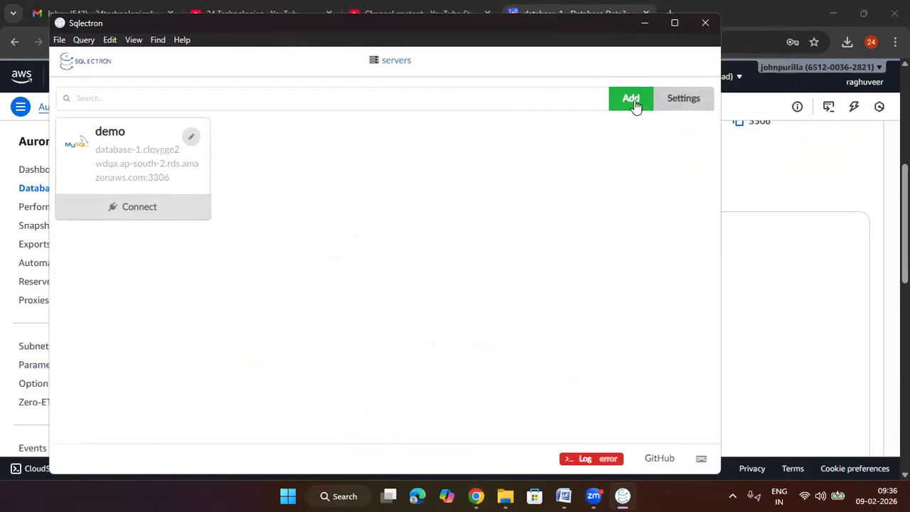
{"action": "left_click", "coordinate": [632, 103]}
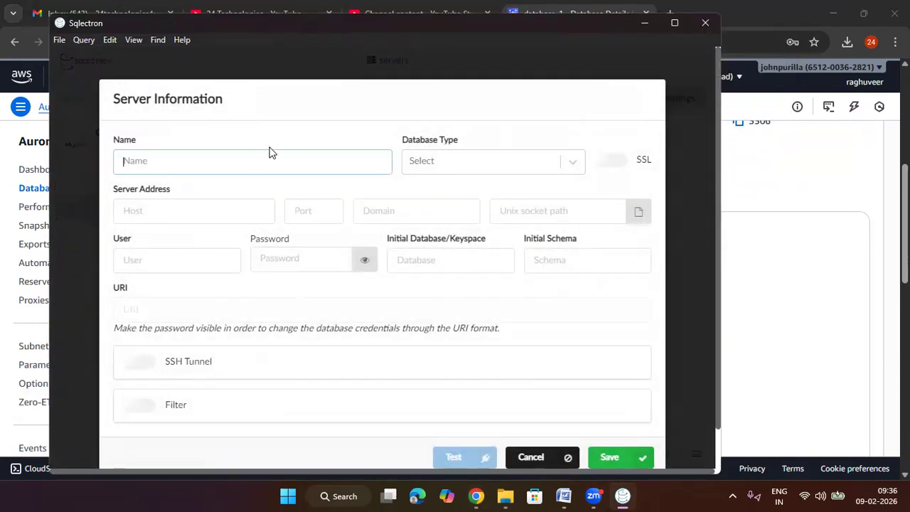
{"action": "type", "text": "raghuv"}
{"action": "type", "text": "eer _"}
{"action": "left_click", "coordinate": [425, 162]}
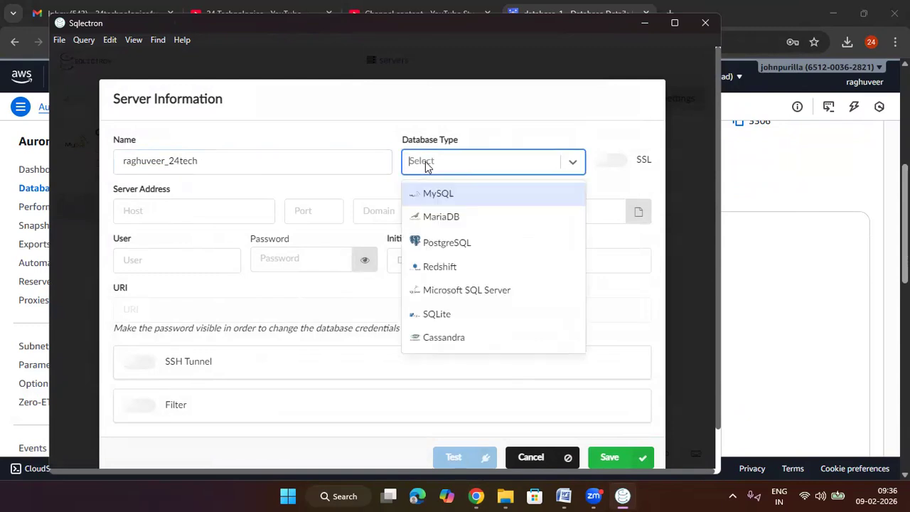
{"action": "left_click", "coordinate": [465, 203]}
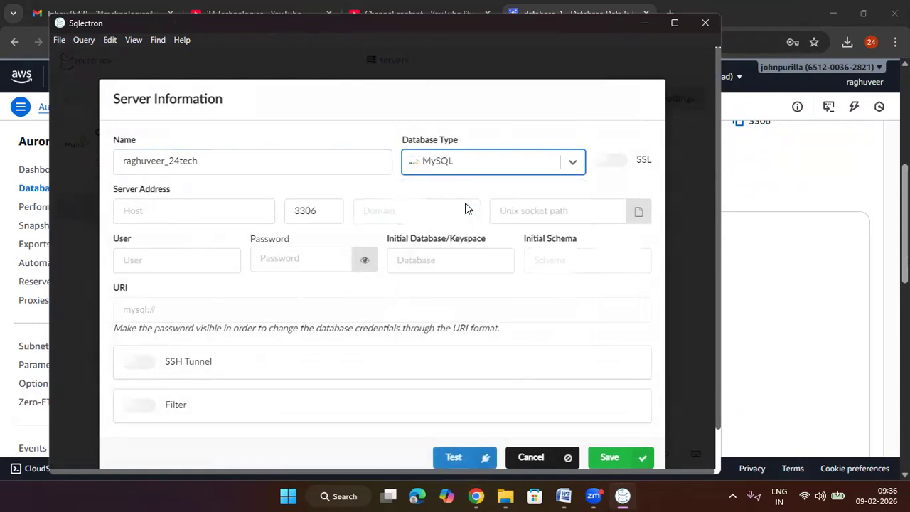
Step: Copy database-1's endpoint from the AWS console and paste it as the new Sqlectron server's host, with port 3306
{"action": "left_click", "coordinate": [169, 213]}
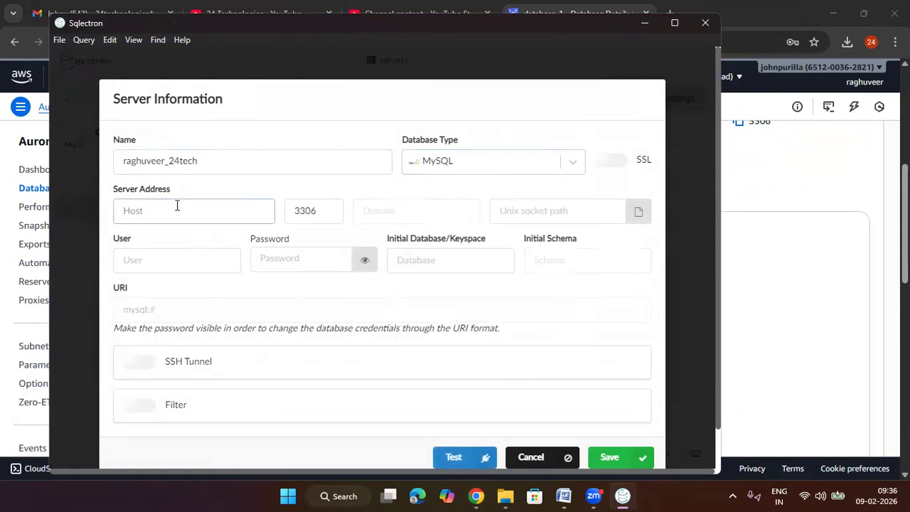
{"action": "left_click", "coordinate": [799, 244]}
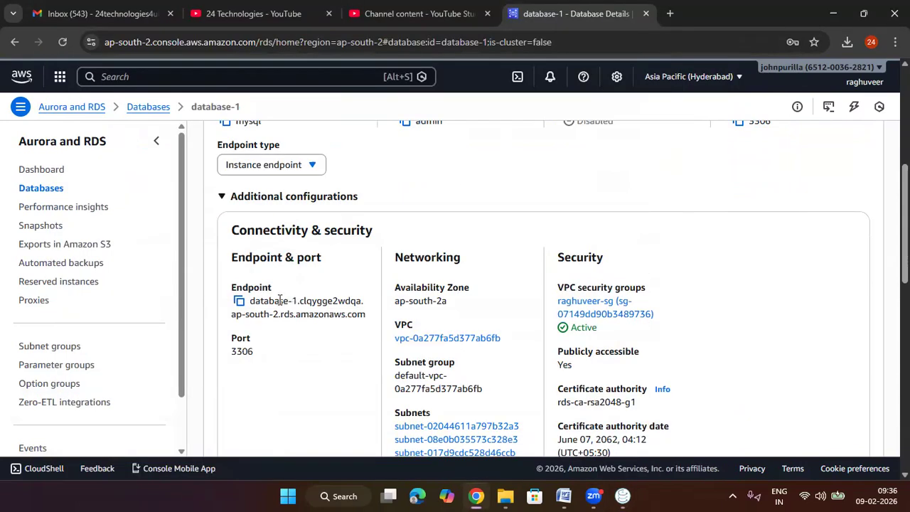
{"action": "left_click", "coordinate": [239, 301]}
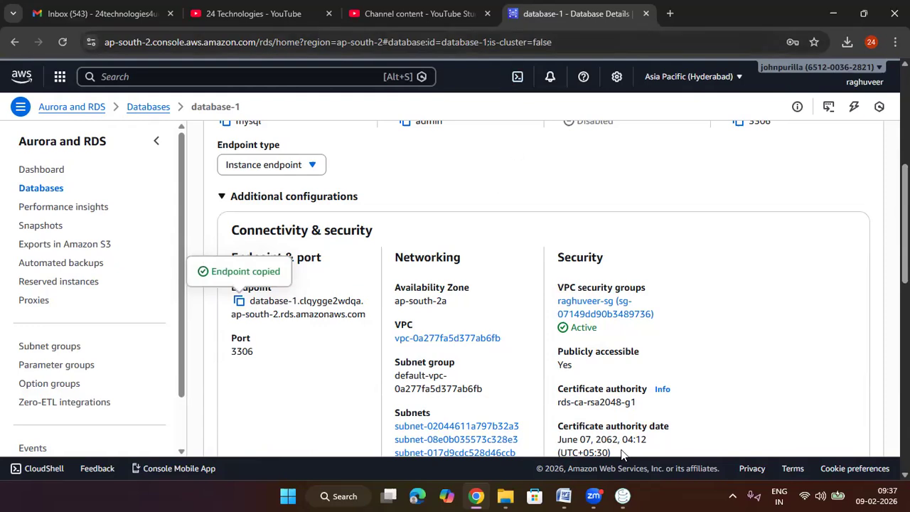
{"action": "left_click", "coordinate": [622, 495]}
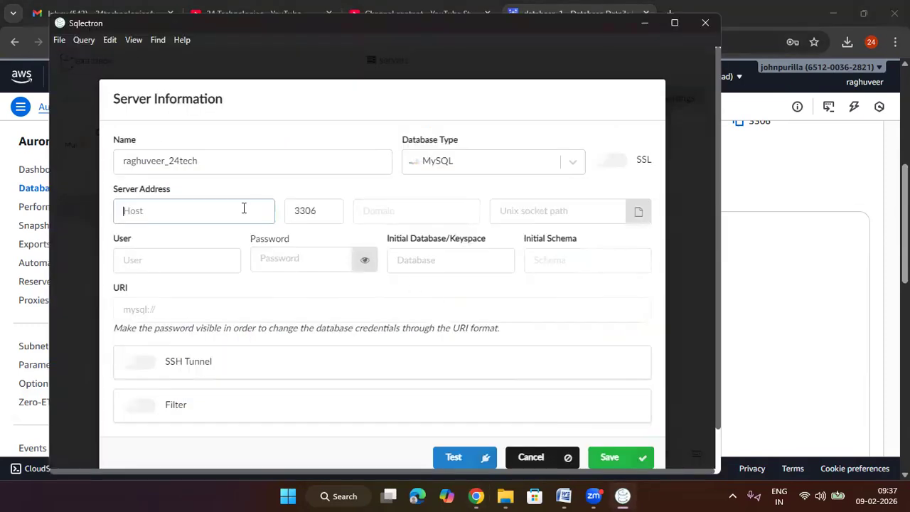
{"action": "key", "text": "ctrl+v"}
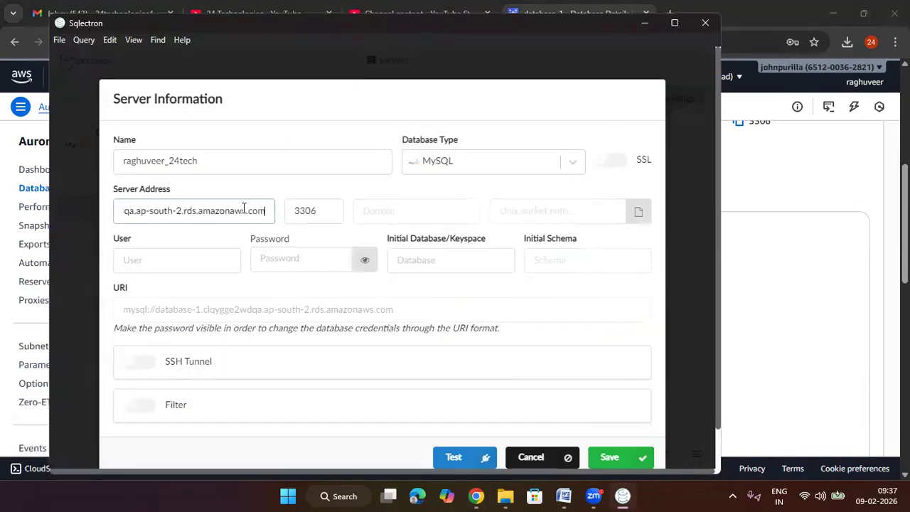
{"action": "double_click", "coordinate": [315, 208]}
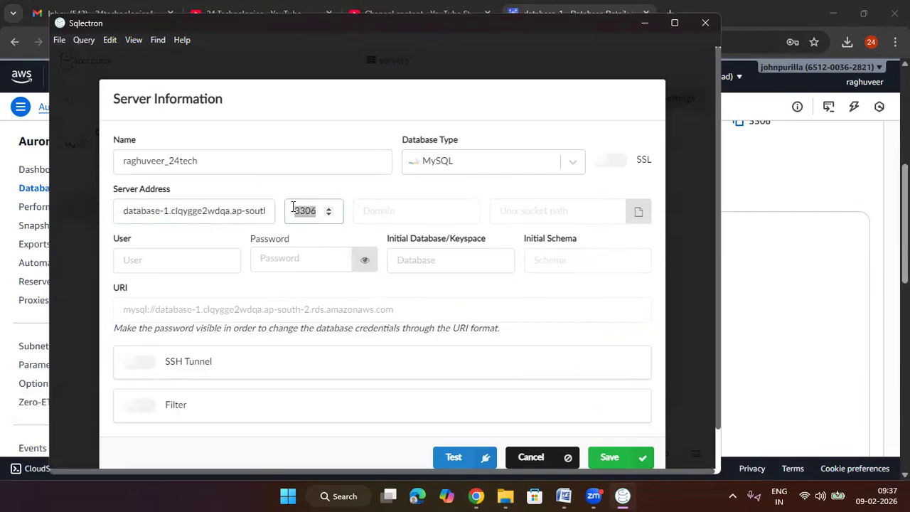
{"action": "left_click", "coordinate": [328, 212]}
{"action": "left_click", "coordinate": [329, 215]}
Step: Open database-1's VPC security group from a duplicated browser tab and its inbound rules editor to check the MYSQL/Aurora port
{"action": "left_click", "coordinate": [783, 254]}
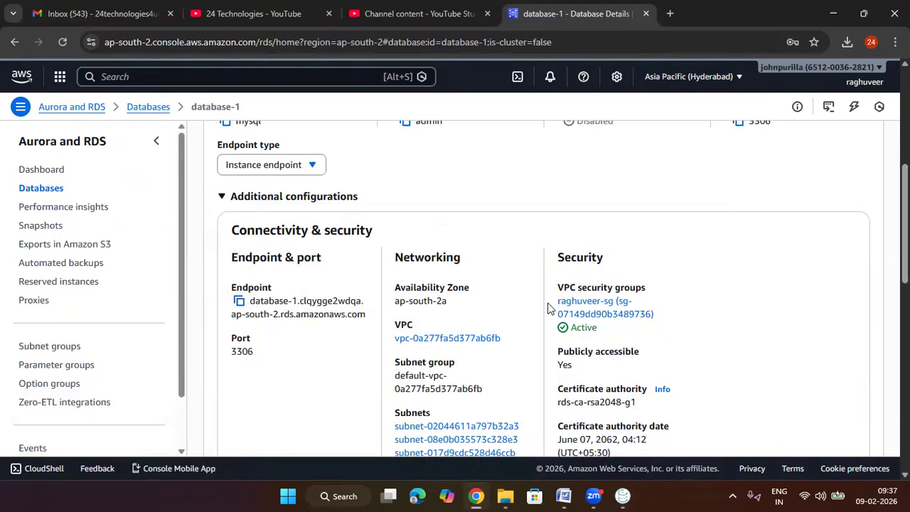
{"action": "right_click", "coordinate": [590, 15]}
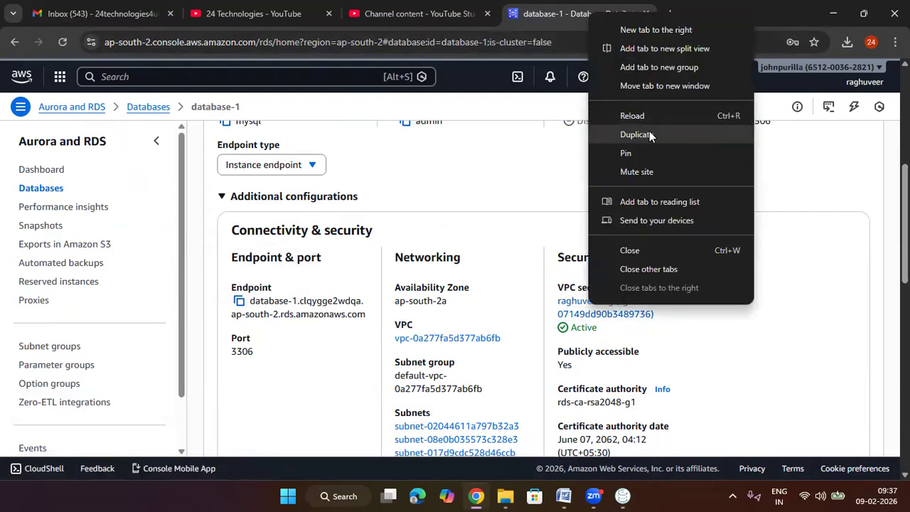
{"action": "left_click", "coordinate": [645, 131]}
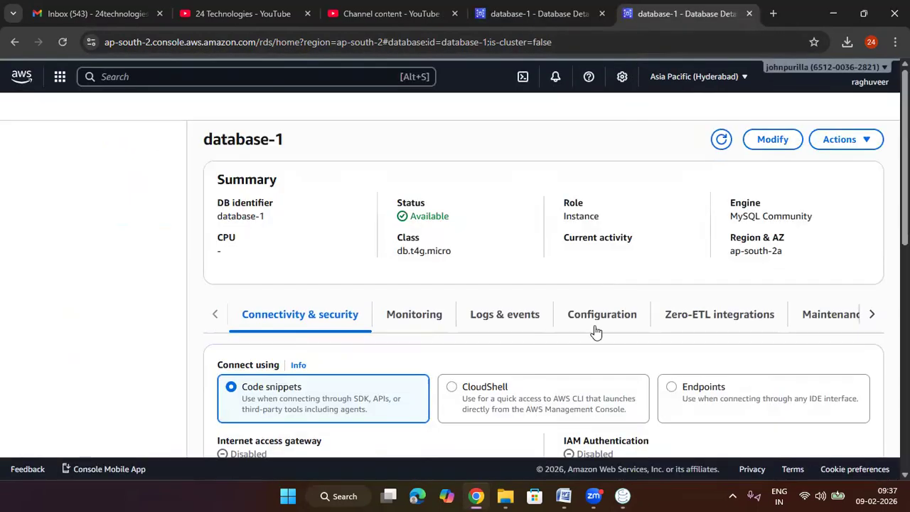
{"action": "scroll", "coordinate": [604, 334], "scroll_direction": "down", "scroll_amount": 3}
{"action": "left_click", "coordinate": [681, 255]}
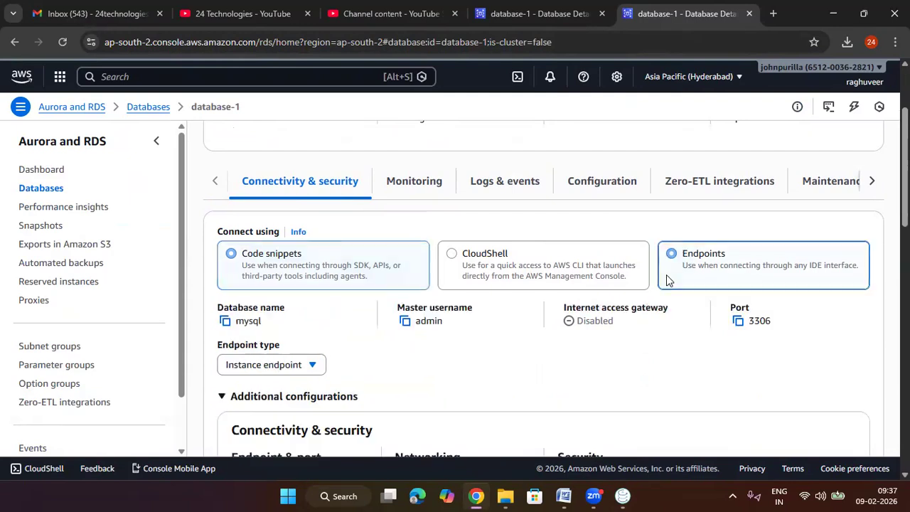
{"action": "scroll", "coordinate": [533, 319], "scroll_direction": "down", "scroll_amount": 2}
{"action": "left_click", "coordinate": [586, 377]}
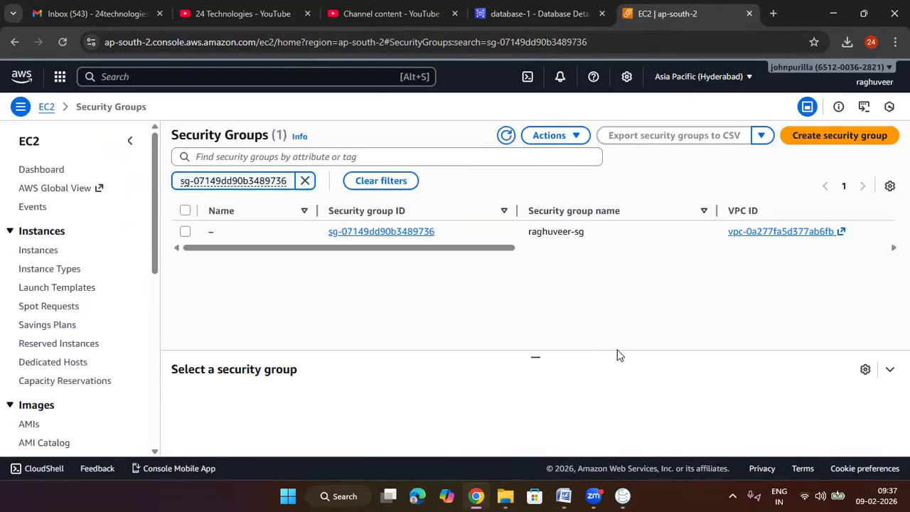
{"action": "left_click", "coordinate": [400, 228]}
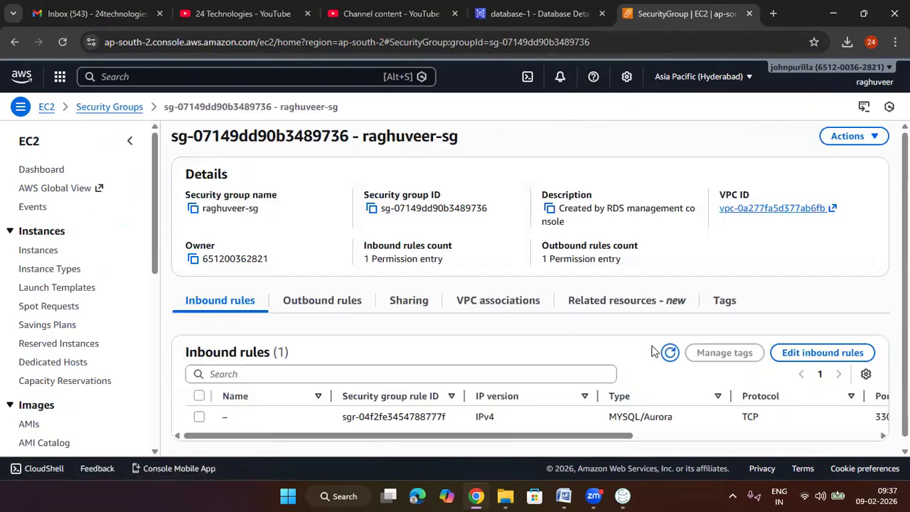
{"action": "left_click", "coordinate": [839, 347]}
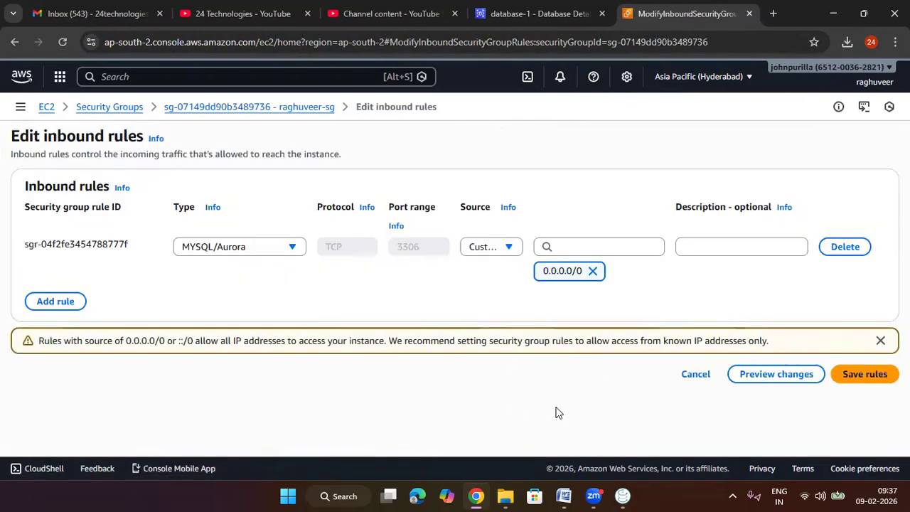
Step: Switch back to Sqlectron and fill in the new server's credentials with user admin and the database password
{"action": "left_click_drag", "start_coordinate": [430, 249], "coordinate": [393, 249]}
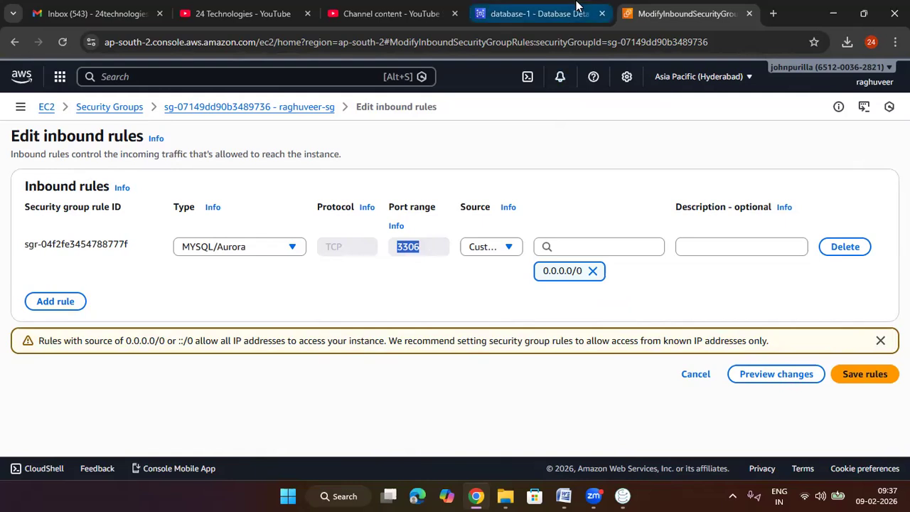
{"action": "left_click", "coordinate": [623, 495]}
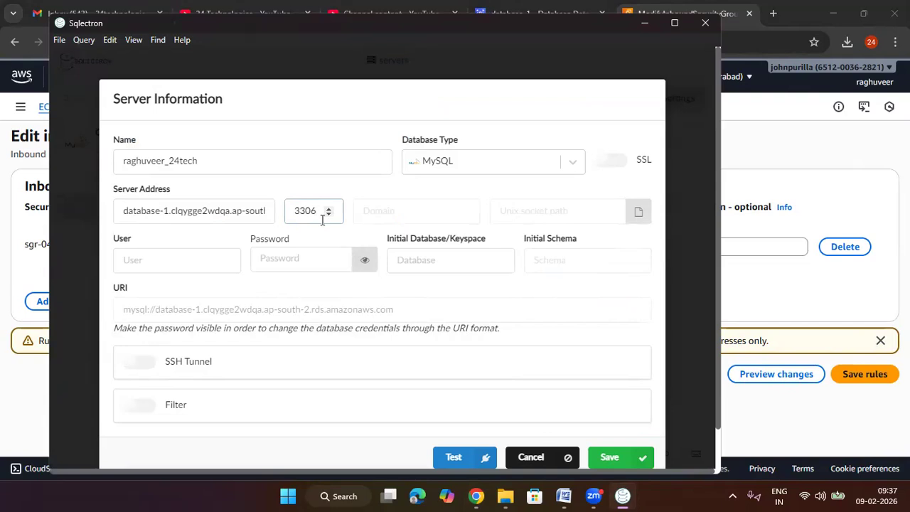
{"action": "left_click", "coordinate": [182, 269]}
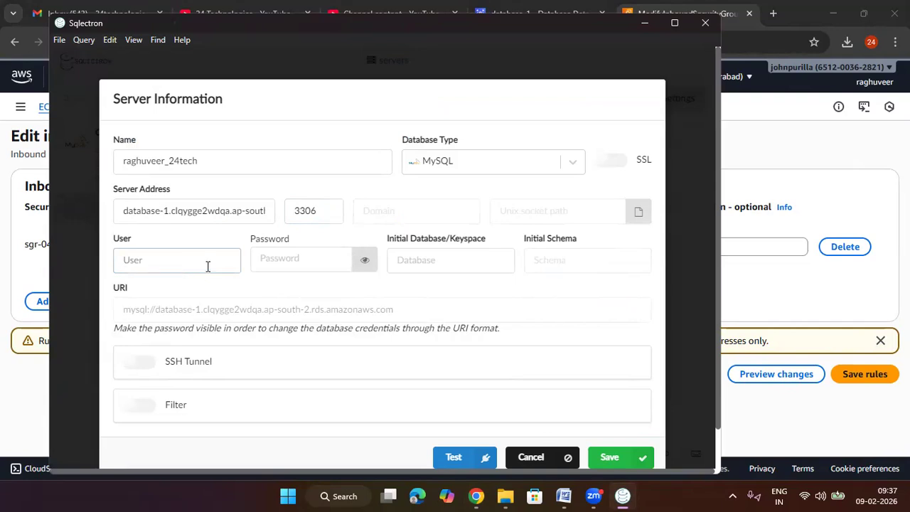
{"action": "type", "text": "admin"}
{"action": "key", "text": "Tab"}
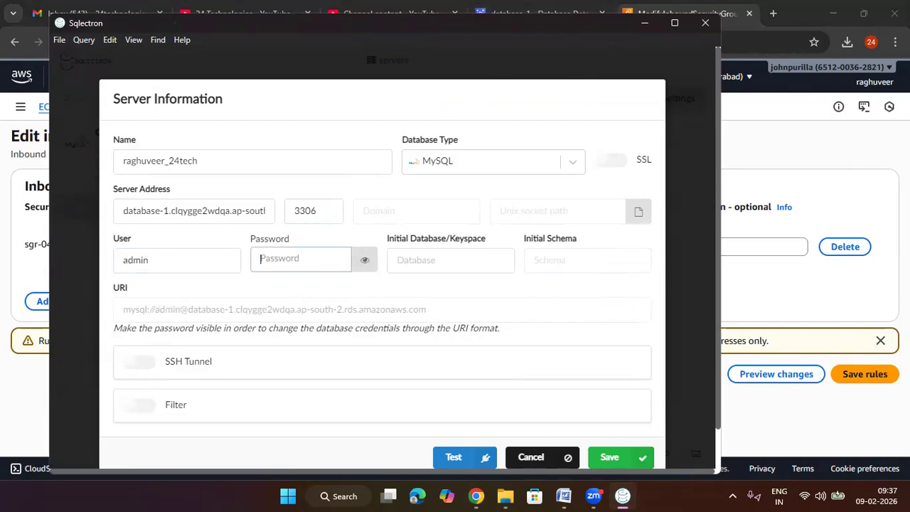
{"action": "type", "text": "********"}
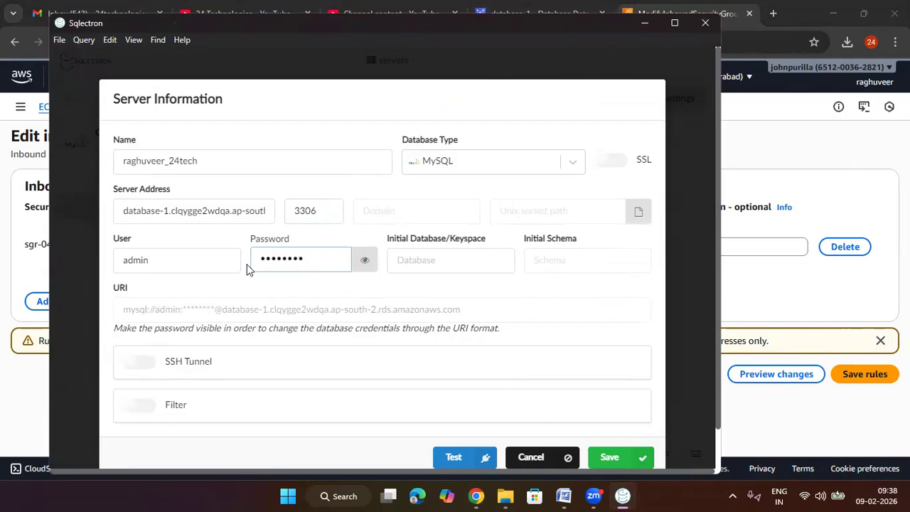
Step: Review the new server's name and host address, test its connection, and save the server
{"action": "double_click", "coordinate": [215, 167]}
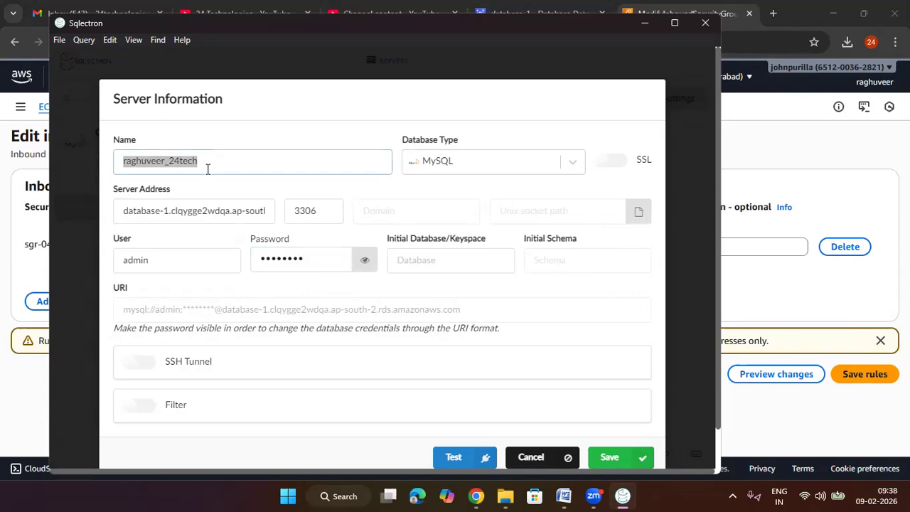
{"action": "left_click", "coordinate": [229, 211]}
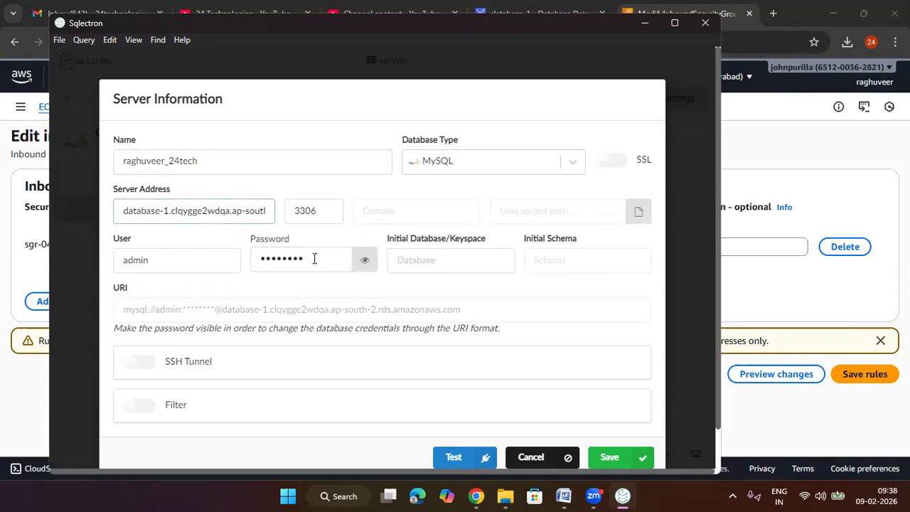
{"action": "scroll", "coordinate": [314, 258], "scroll_direction": "down", "scroll_amount": 1}
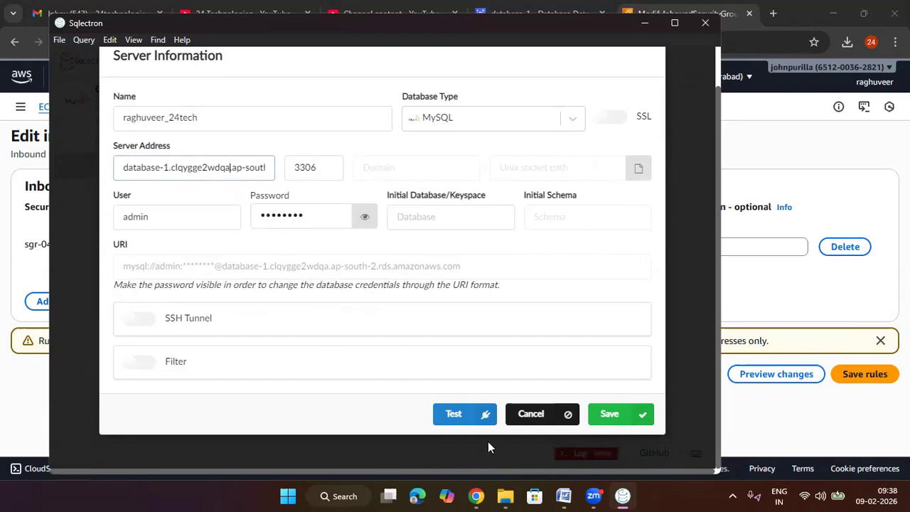
{"action": "left_click", "coordinate": [457, 413]}
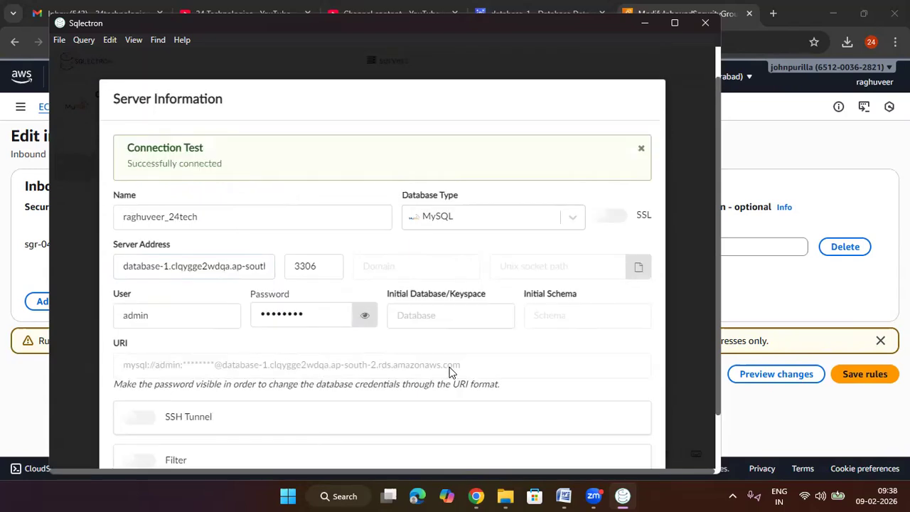
{"action": "scroll", "coordinate": [449, 370], "scroll_direction": "up", "scroll_amount": 1}
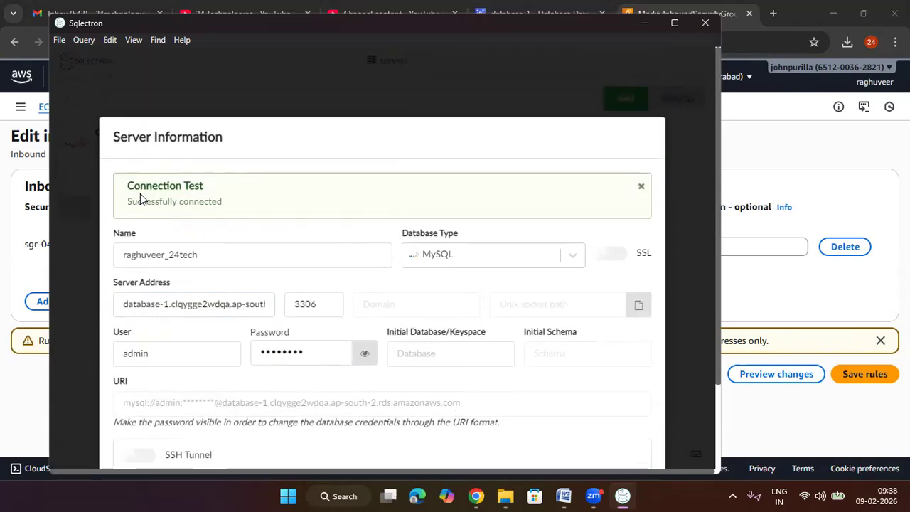
{"action": "left_click_drag", "start_coordinate": [218, 191], "coordinate": [120, 189]}
{"action": "left_click", "coordinate": [237, 209]}
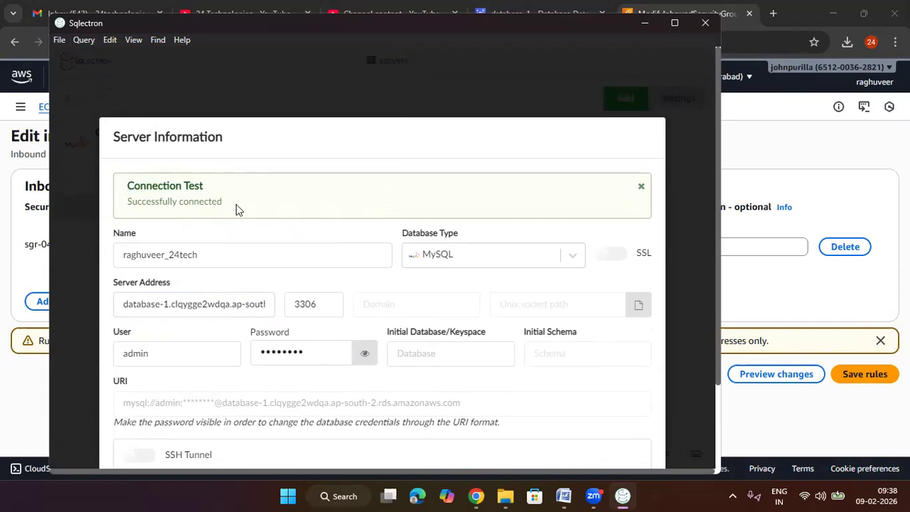
{"action": "scroll", "coordinate": [305, 238], "scroll_direction": "down", "scroll_amount": 3}
{"action": "left_click", "coordinate": [600, 446]}
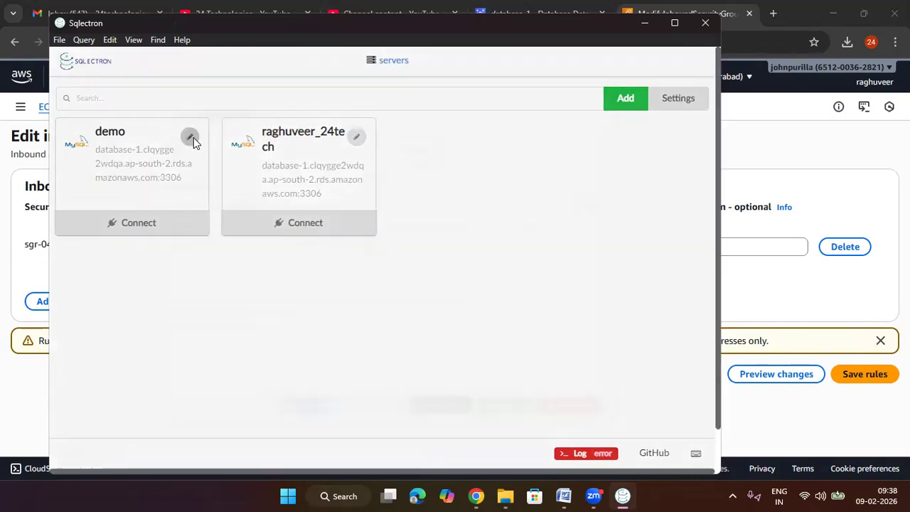
Step: Remove the saved demo server connection and connect to the remaining _24tech MySQL server
{"action": "left_click", "coordinate": [191, 136]}
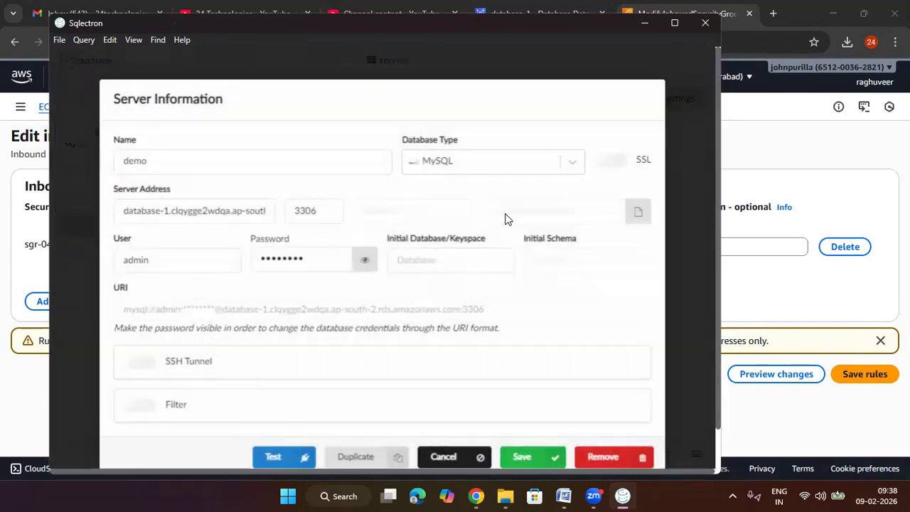
{"action": "scroll", "coordinate": [573, 405], "scroll_direction": "down", "scroll_amount": 1}
{"action": "left_click", "coordinate": [581, 419]}
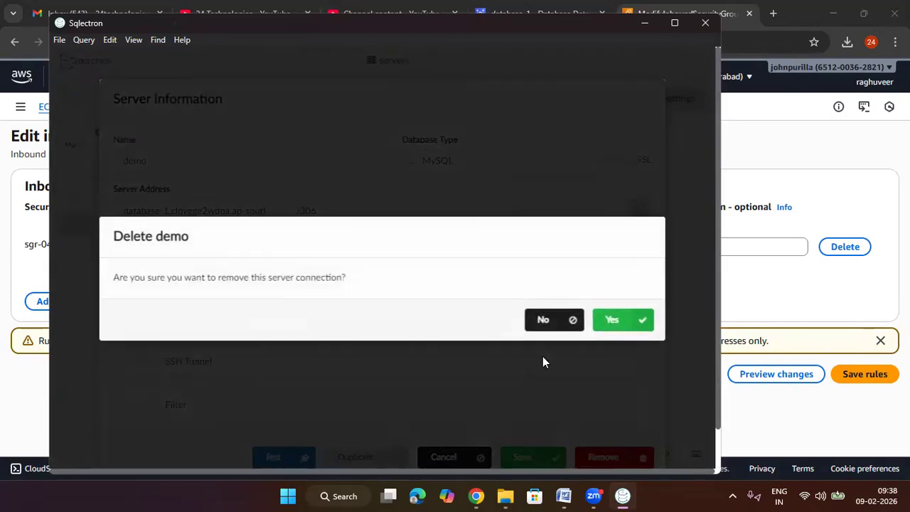
{"action": "left_click", "coordinate": [602, 322]}
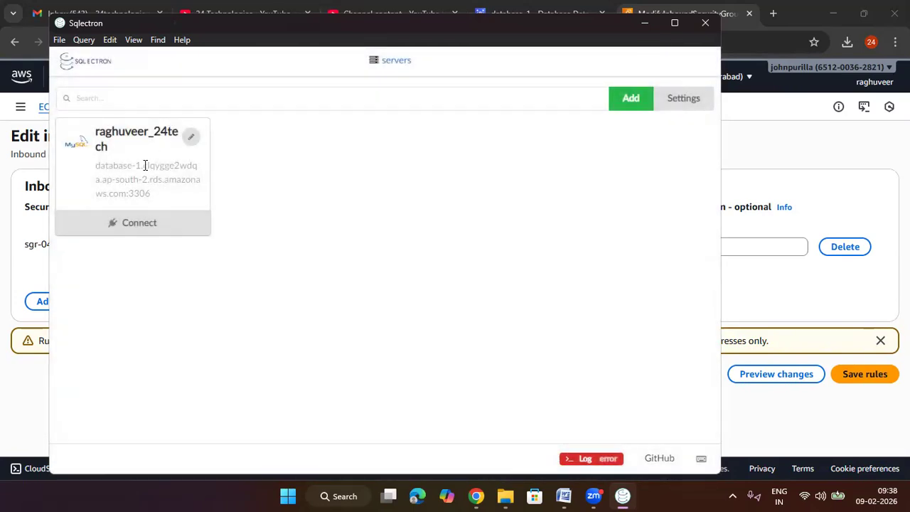
{"action": "left_click", "coordinate": [142, 224]}
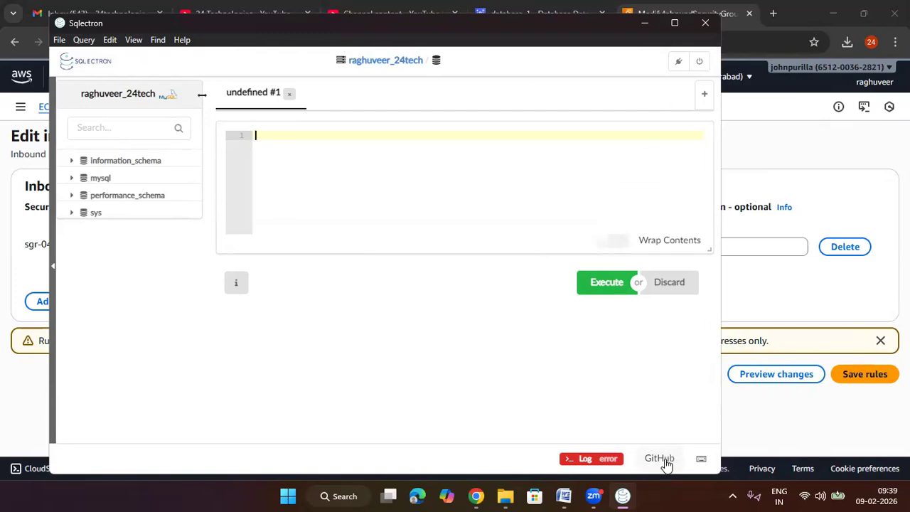
Step: Close Sqlectron and return to database-1's details page in the browser to review its endpoint, networking, and security group rules
{"action": "left_click", "coordinate": [704, 22]}
{"action": "left_click", "coordinate": [526, 14]}
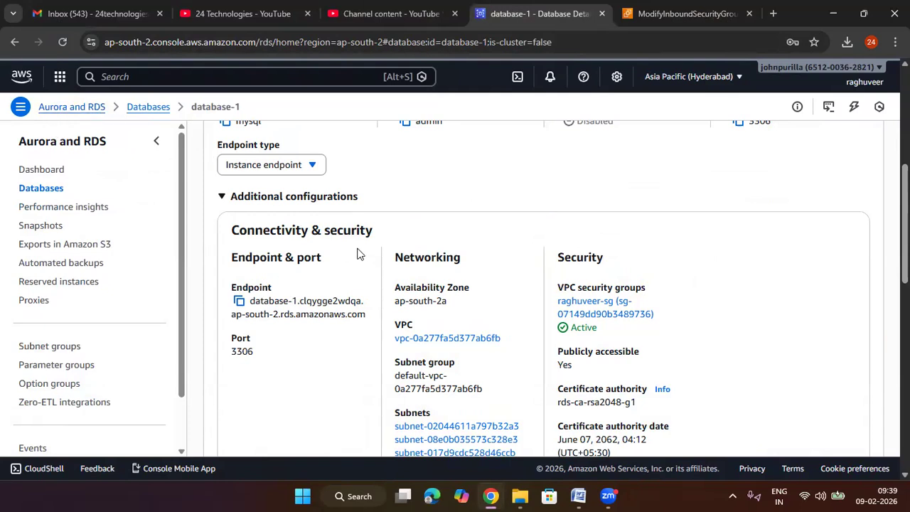
{"action": "scroll", "coordinate": [357, 254], "scroll_direction": "up", "scroll_amount": 1}
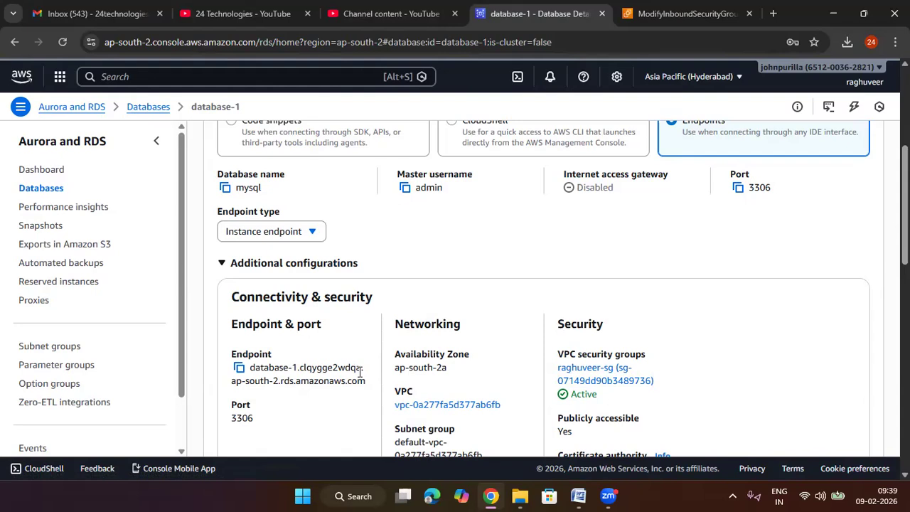
{"action": "scroll", "coordinate": [435, 373], "scroll_direction": "down", "scroll_amount": 1}
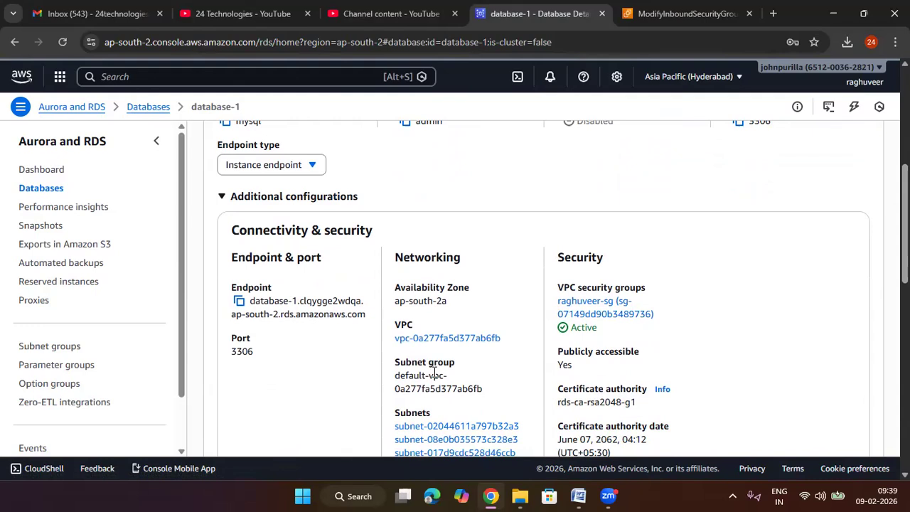
{"action": "scroll", "coordinate": [435, 374], "scroll_direction": "down", "scroll_amount": 6}
{"action": "scroll", "coordinate": [443, 375], "scroll_direction": "up", "scroll_amount": 6}
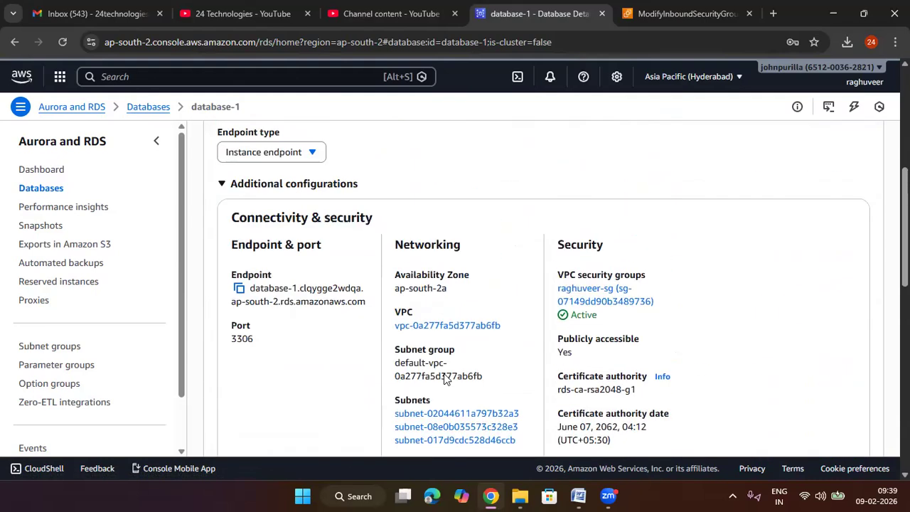
{"action": "scroll", "coordinate": [444, 377], "scroll_direction": "up", "scroll_amount": 4}
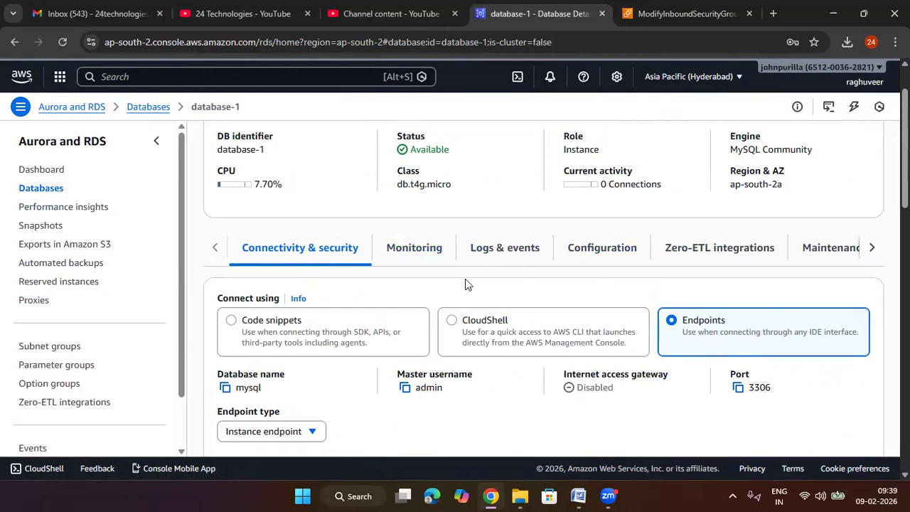
{"action": "scroll", "coordinate": [465, 278], "scroll_direction": "up", "scroll_amount": 1}
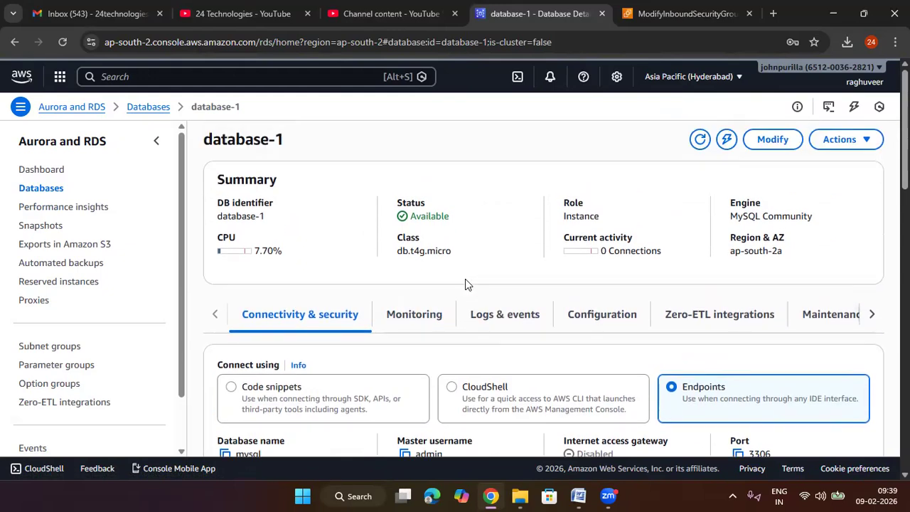
{"action": "scroll", "coordinate": [465, 278], "scroll_direction": "down", "scroll_amount": 2}
{"action": "scroll", "coordinate": [465, 282], "scroll_direction": "down", "scroll_amount": 8}
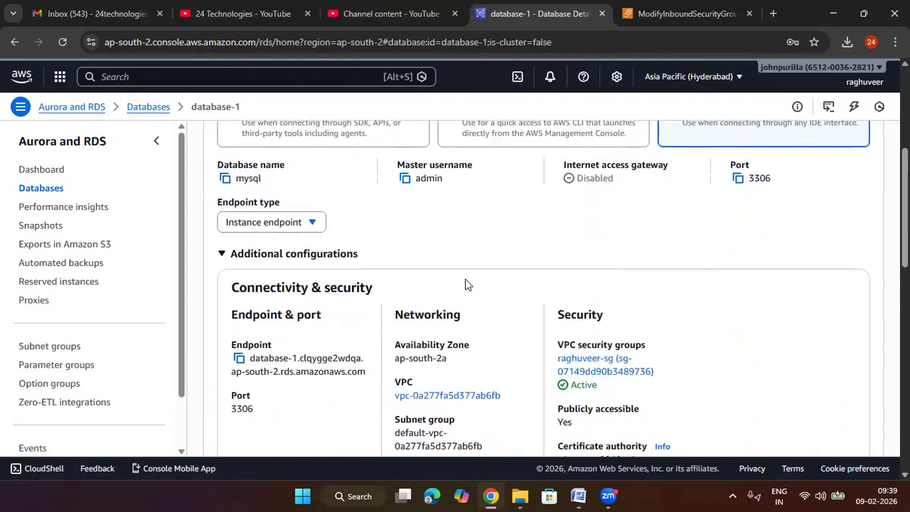
{"action": "scroll", "coordinate": [465, 281], "scroll_direction": "down", "scroll_amount": 4}
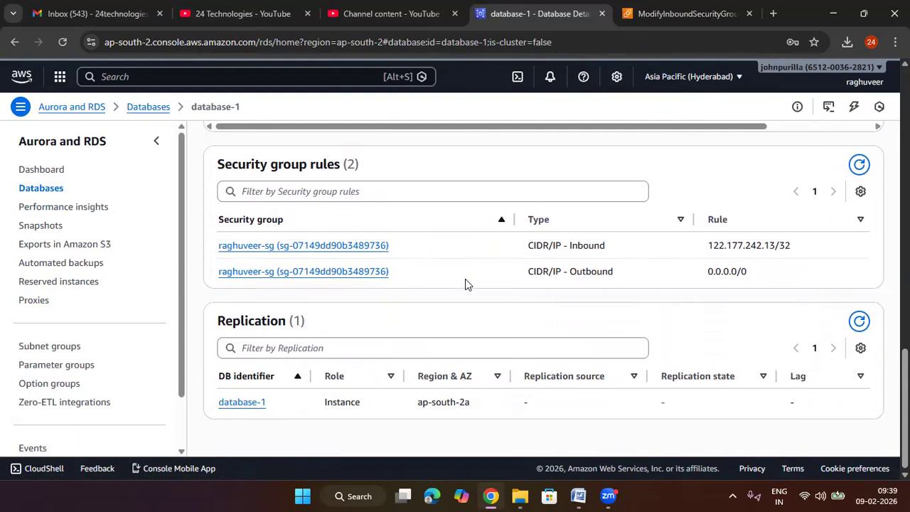
{"action": "scroll", "coordinate": [466, 282], "scroll_direction": "up", "scroll_amount": 13}
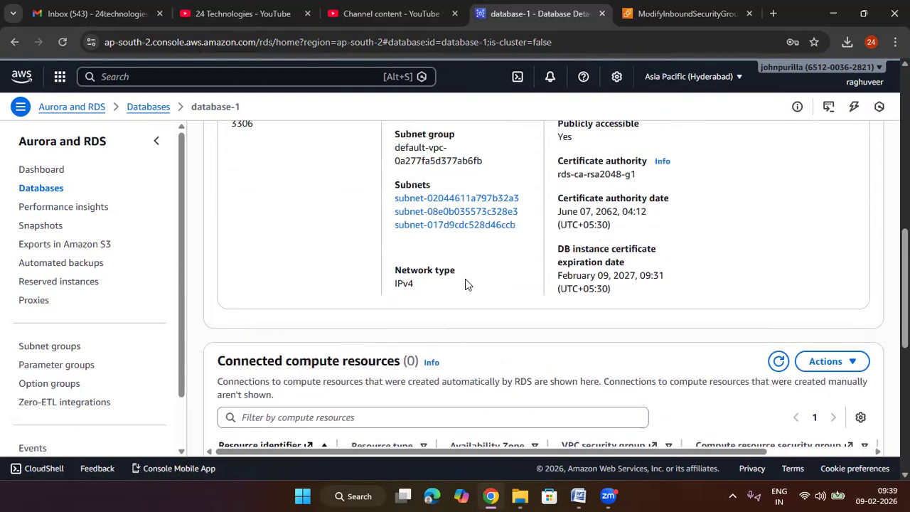
{"action": "scroll", "coordinate": [465, 279], "scroll_direction": "up", "scroll_amount": 1}
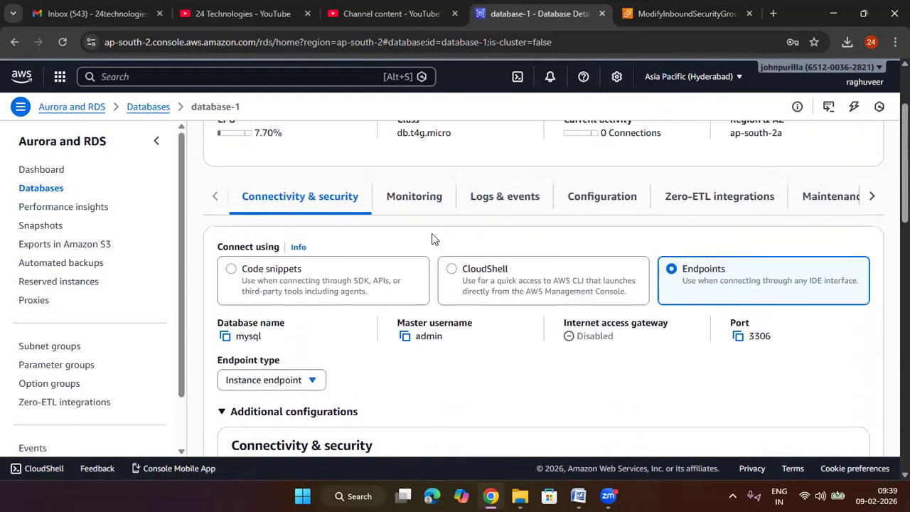
Step: Examine database-1's CloudWatch monitoring graphs, from binary log disk usage through CPU credit metrics
{"action": "left_click", "coordinate": [414, 201]}
{"action": "scroll", "coordinate": [541, 297], "scroll_direction": "down", "scroll_amount": 1}
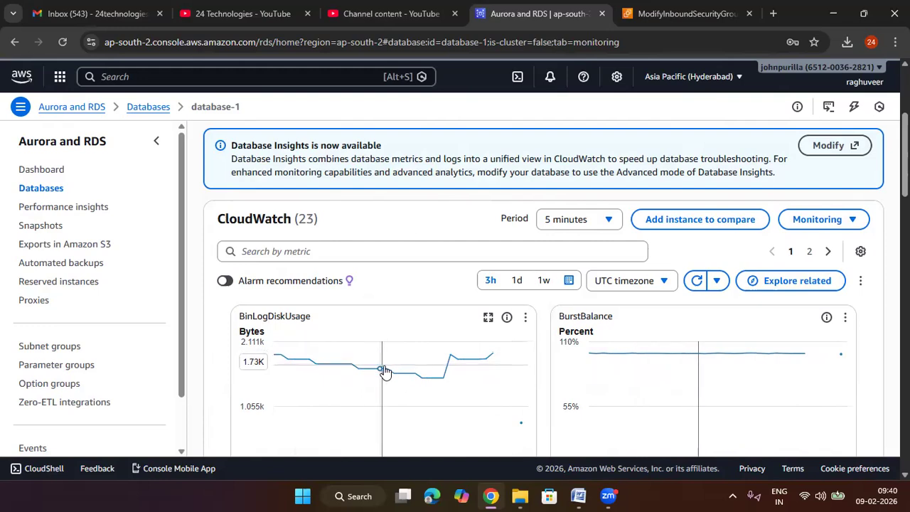
{"action": "scroll", "coordinate": [558, 348], "scroll_direction": "down", "scroll_amount": 2}
{"action": "scroll", "coordinate": [558, 348], "scroll_direction": "down", "scroll_amount": 2}
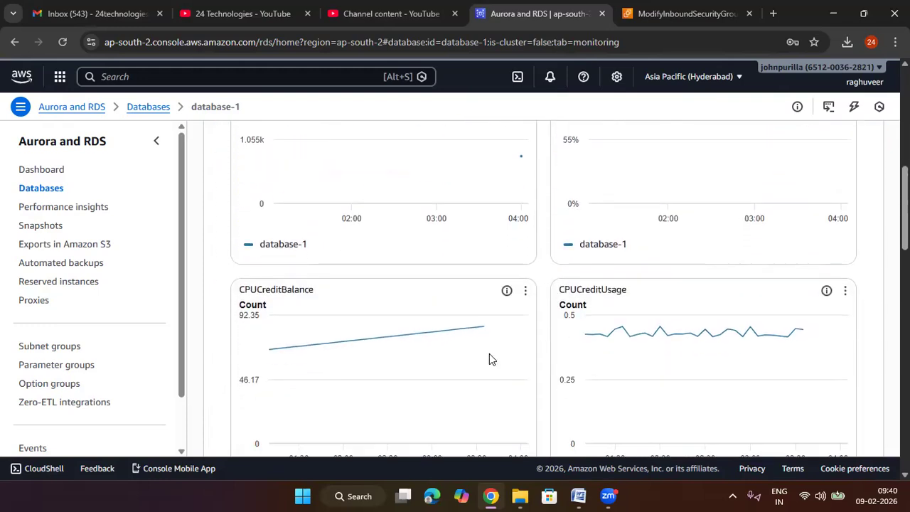
{"action": "scroll", "coordinate": [545, 343], "scroll_direction": "down", "scroll_amount": 8}
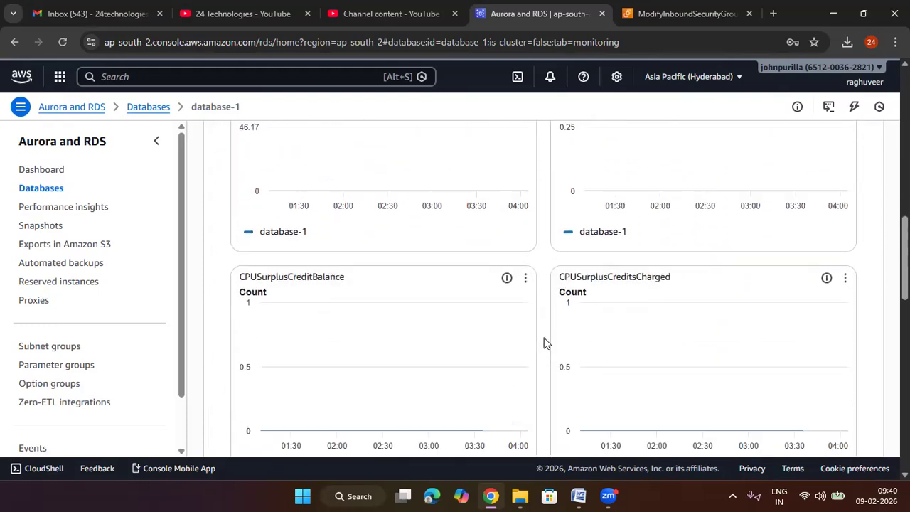
{"action": "scroll", "coordinate": [545, 343], "scroll_direction": "down", "scroll_amount": 5}
{"action": "scroll", "coordinate": [544, 343], "scroll_direction": "up", "scroll_amount": 17}
{"action": "scroll", "coordinate": [545, 342], "scroll_direction": "up", "scroll_amount": 2}
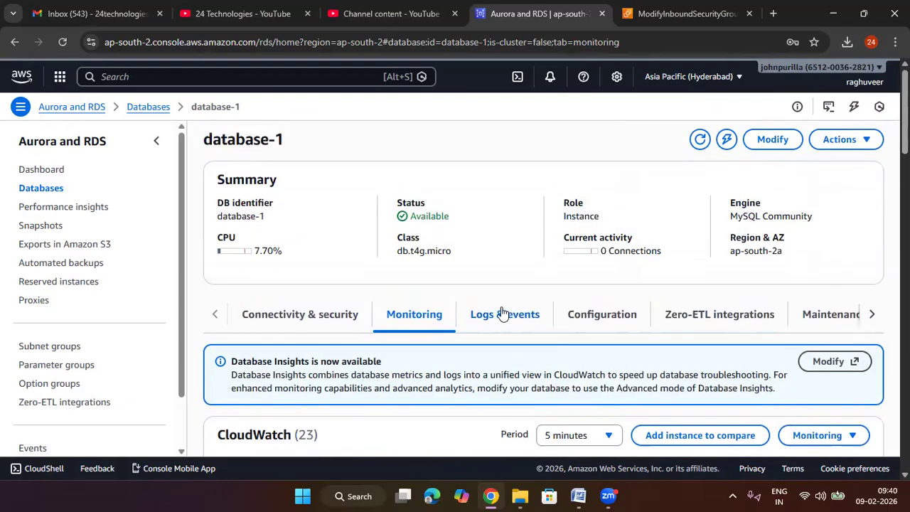
Step: Look through database-1's CloudWatch alarms, recent events, and error log files
{"action": "left_click", "coordinate": [516, 316]}
{"action": "scroll", "coordinate": [558, 315], "scroll_direction": "down", "scroll_amount": 3}
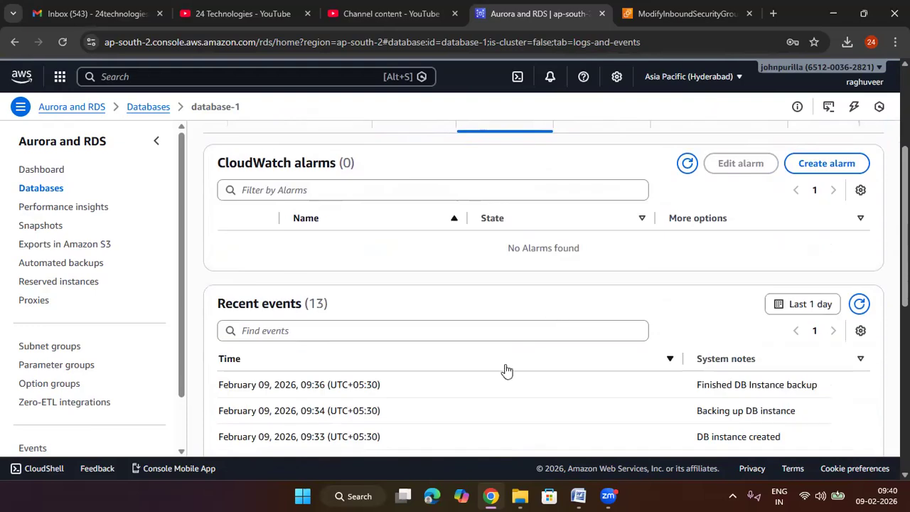
{"action": "scroll", "coordinate": [506, 370], "scroll_direction": "down", "scroll_amount": 3}
{"action": "scroll", "coordinate": [503, 366], "scroll_direction": "down", "scroll_amount": 4}
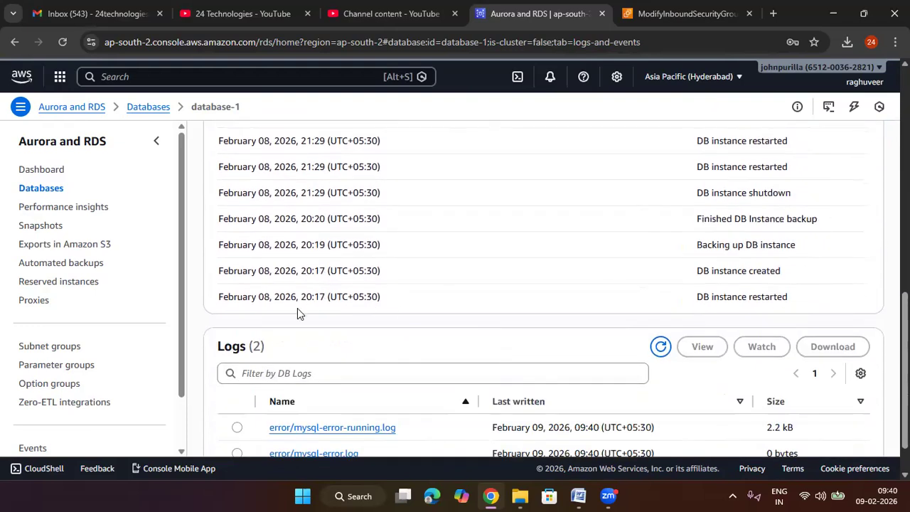
Step: Examine the times and system notes of database-1's recent restart, creation, and backup events
{"action": "scroll", "coordinate": [335, 297], "scroll_direction": "up", "scroll_amount": 2}
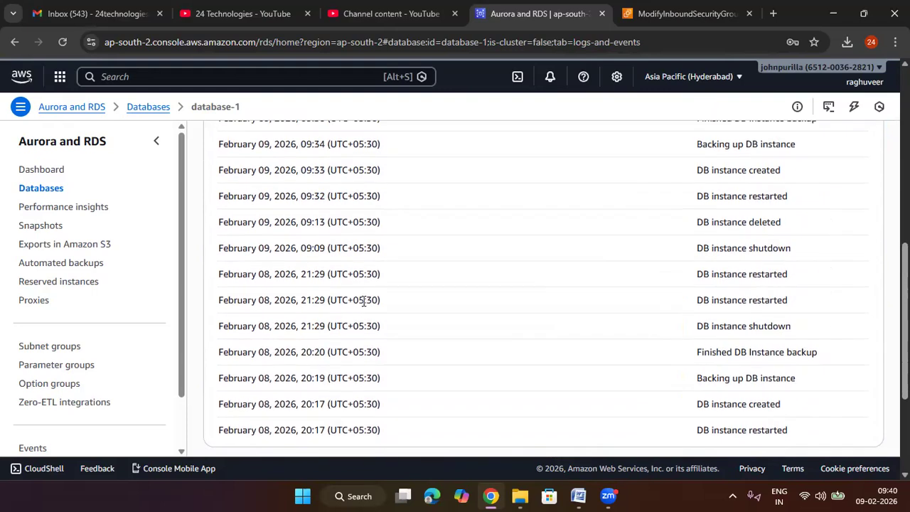
{"action": "scroll", "coordinate": [362, 300], "scroll_direction": "up", "scroll_amount": 2}
{"action": "left_click_drag", "start_coordinate": [325, 253], "coordinate": [306, 253]}
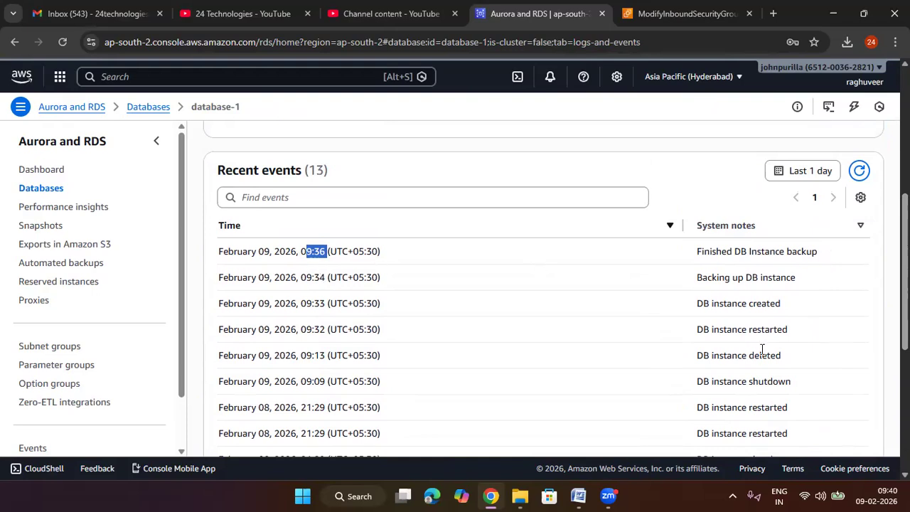
{"action": "left_click_drag", "start_coordinate": [792, 331], "coordinate": [683, 336]}
{"action": "left_click_drag", "start_coordinate": [792, 307], "coordinate": [694, 315]}
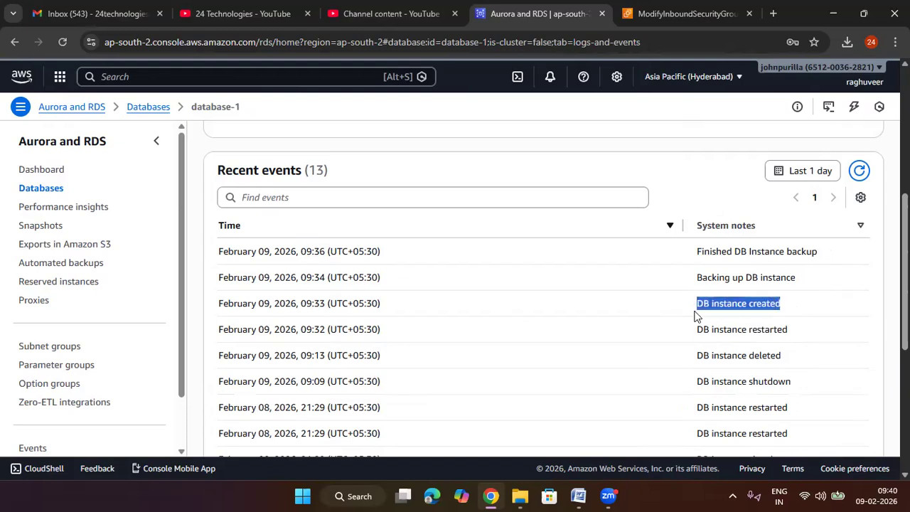
{"action": "left_click_drag", "start_coordinate": [809, 278], "coordinate": [695, 284]}
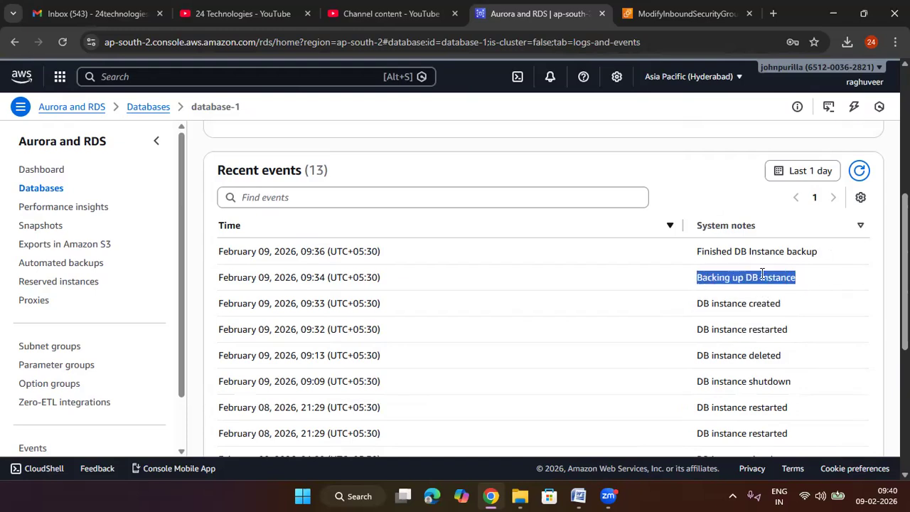
{"action": "scroll", "coordinate": [762, 338], "scroll_direction": "down", "scroll_amount": 2}
{"action": "scroll", "coordinate": [762, 338], "scroll_direction": "down", "scroll_amount": 1}
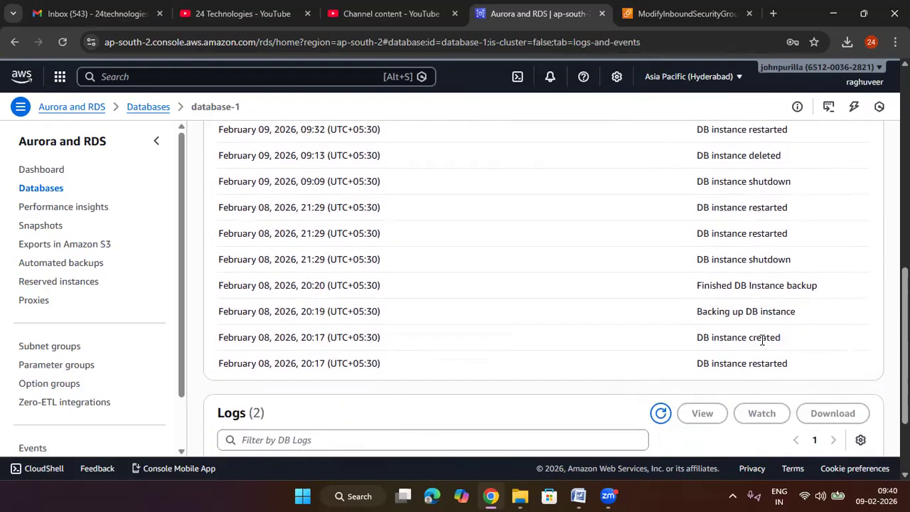
{"action": "scroll", "coordinate": [738, 315], "scroll_direction": "up", "scroll_amount": 3}
{"action": "scroll", "coordinate": [738, 315], "scroll_direction": "up", "scroll_amount": 4}
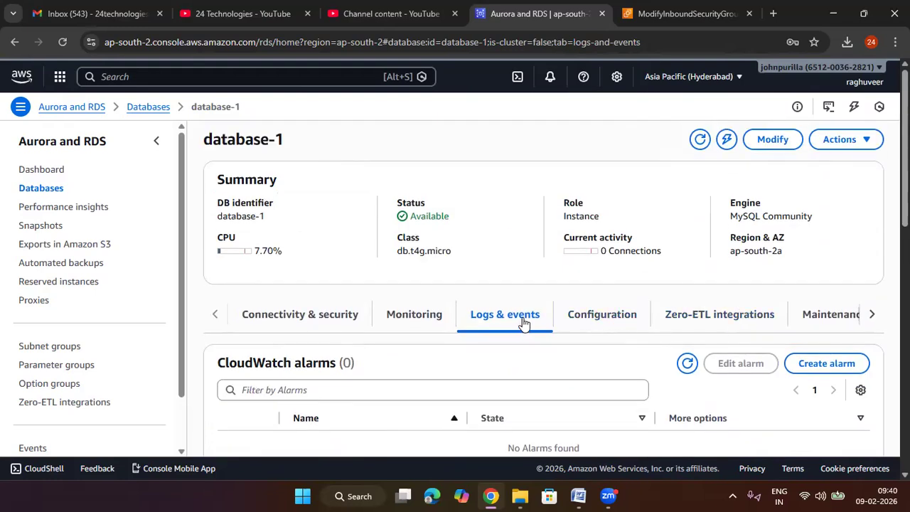
Step: Review database-1's instance configuration, checking its encryption, instance class, engine version, and availability details
{"action": "left_click", "coordinate": [604, 317]}
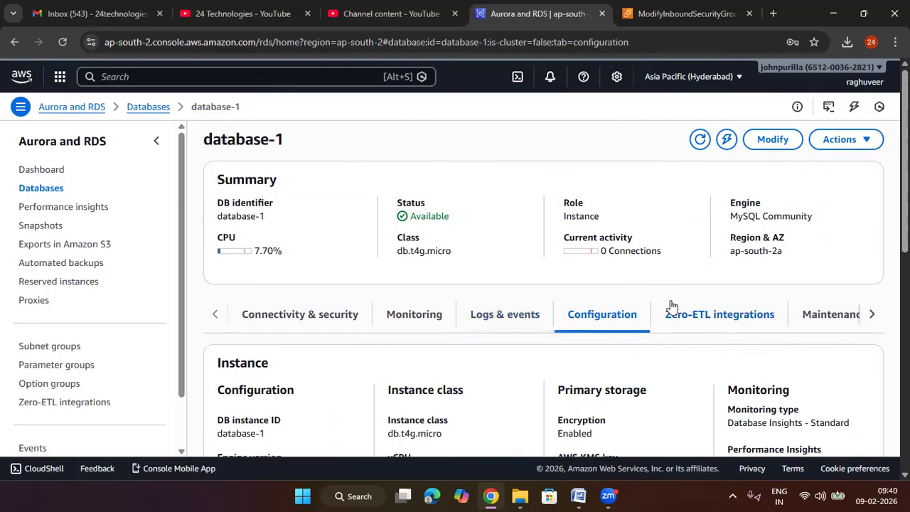
{"action": "scroll", "coordinate": [671, 305], "scroll_direction": "down", "scroll_amount": 3}
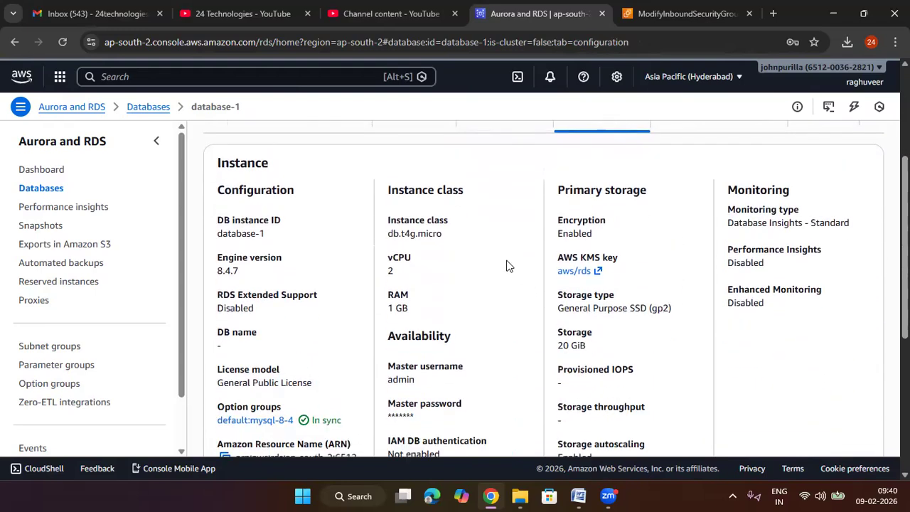
{"action": "left_click_drag", "start_coordinate": [599, 236], "coordinate": [555, 236]}
{"action": "left_click_drag", "start_coordinate": [452, 246], "coordinate": [379, 257]}
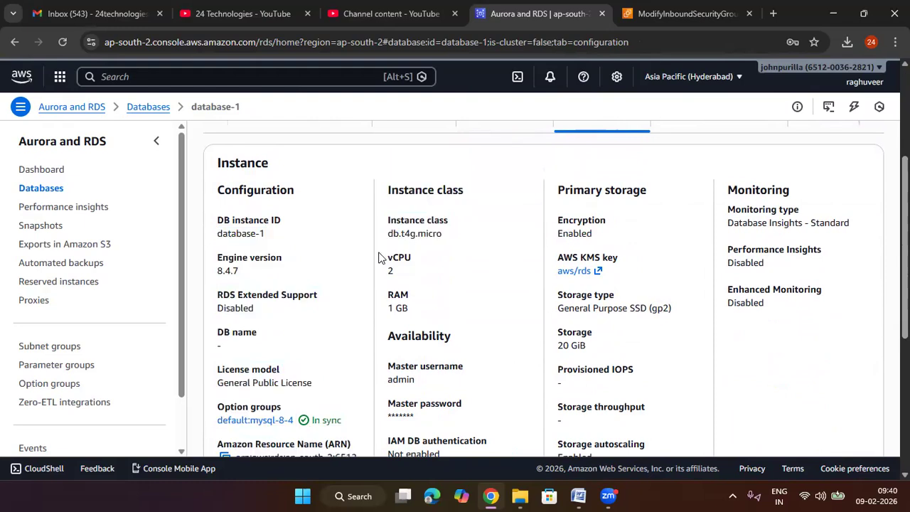
{"action": "double_click", "coordinate": [225, 269]}
{"action": "left_click_drag", "start_coordinate": [283, 258], "coordinate": [216, 257]}
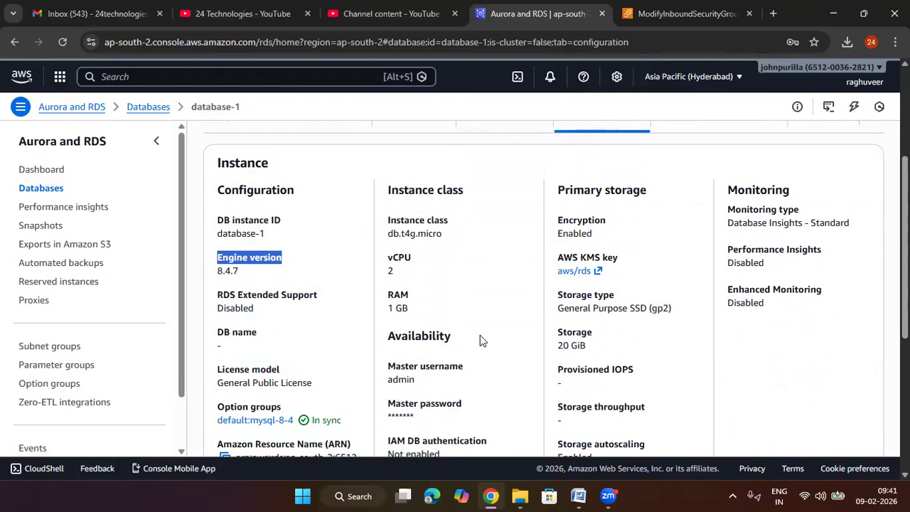
{"action": "left_click_drag", "start_coordinate": [452, 336], "coordinate": [382, 336]}
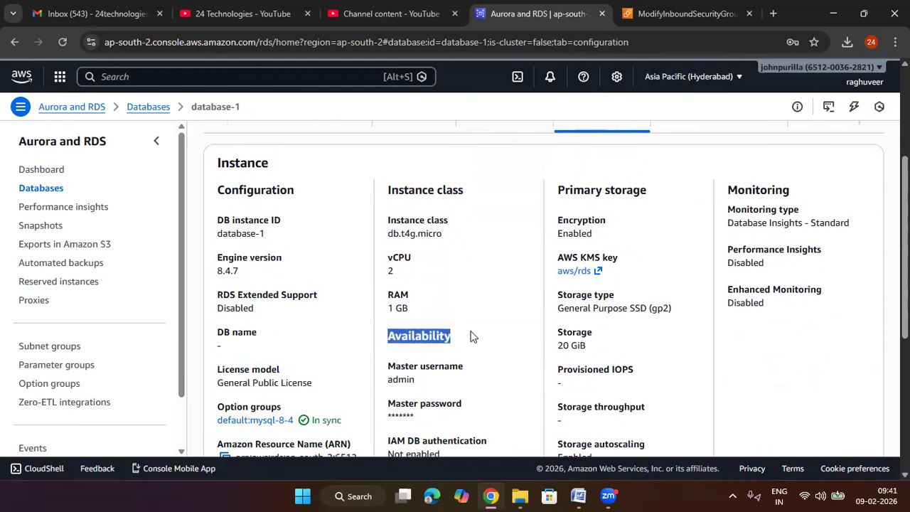
Step: Check database-1's allocated storage and maximum storage threshold in the primary storage configuration
{"action": "scroll", "coordinate": [470, 336], "scroll_direction": "down", "scroll_amount": 1}
{"action": "left_click_drag", "start_coordinate": [590, 278], "coordinate": [561, 277]}
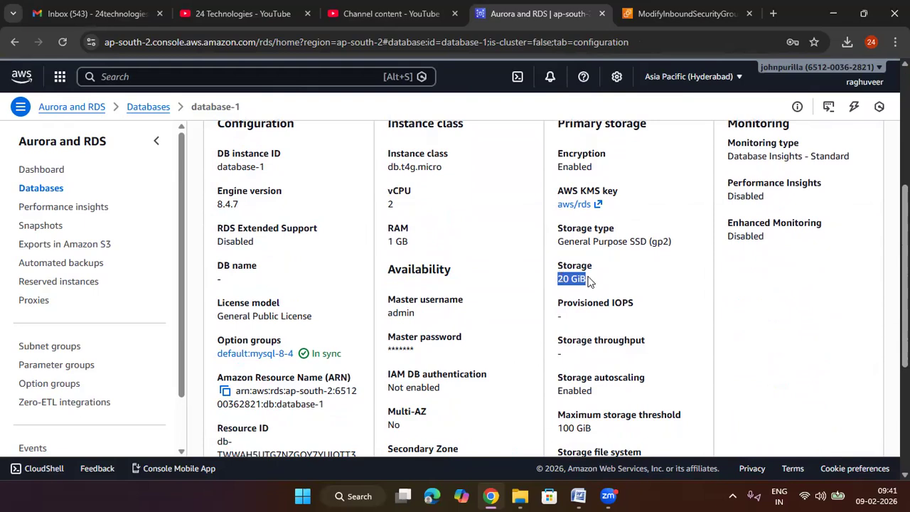
{"action": "scroll", "coordinate": [593, 289], "scroll_direction": "down", "scroll_amount": 1}
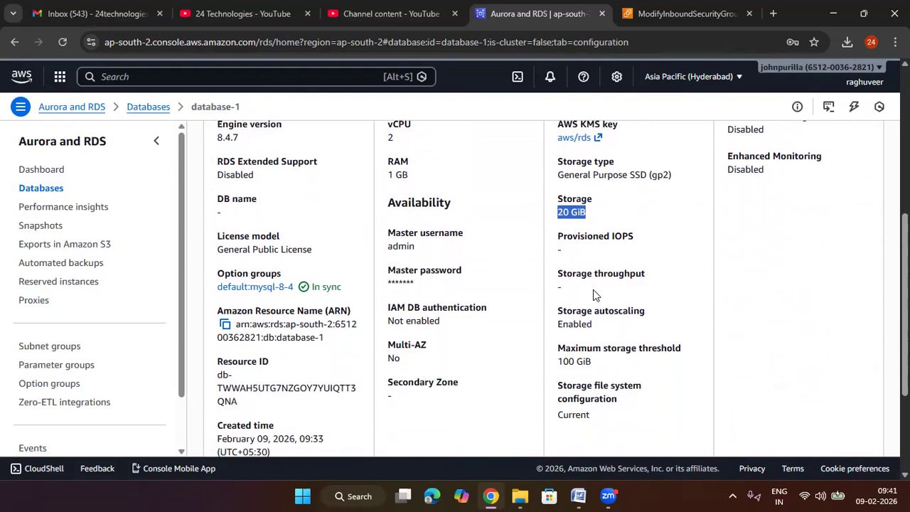
{"action": "left_click_drag", "start_coordinate": [606, 363], "coordinate": [557, 362]}
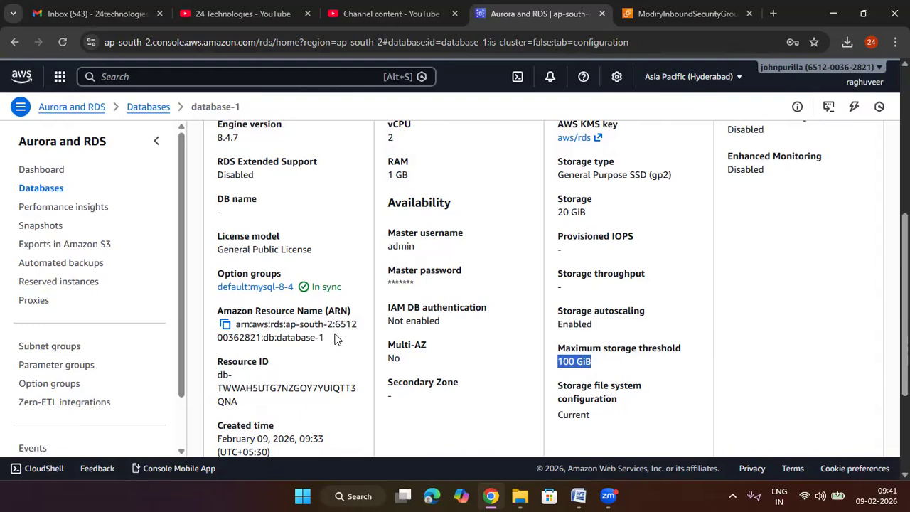
{"action": "scroll", "coordinate": [334, 339], "scroll_direction": "up", "scroll_amount": 5}
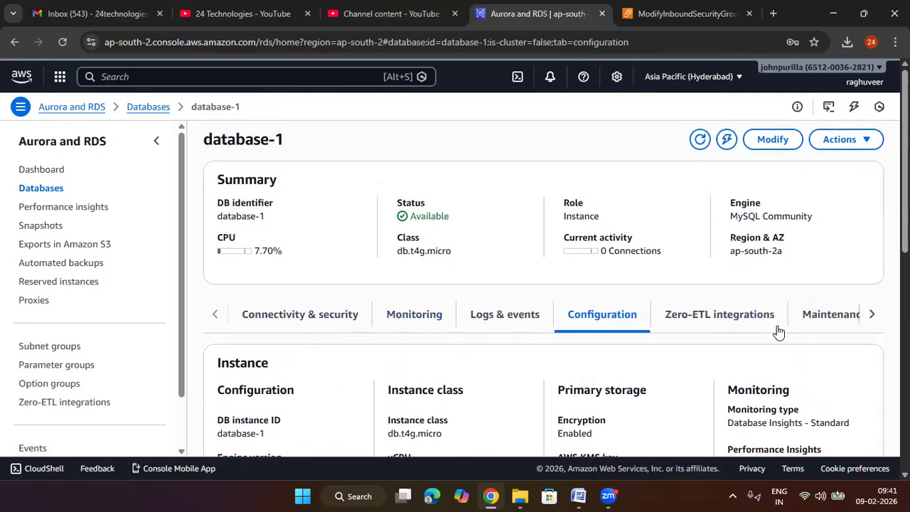
Step: Review database-1's maintenance settings, including auto minor version upgrade, and its backup and snapshot details
{"action": "left_click", "coordinate": [872, 318]}
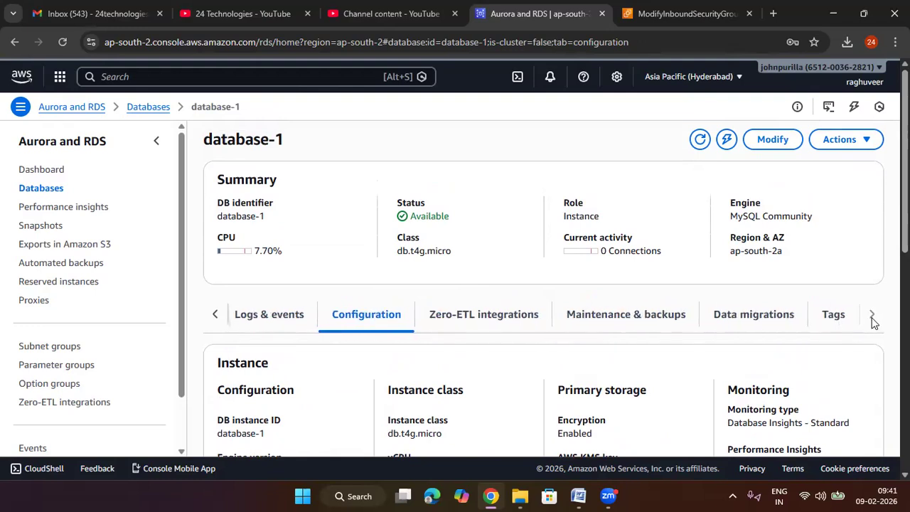
{"action": "left_click", "coordinate": [648, 320]}
{"action": "scroll", "coordinate": [603, 364], "scroll_direction": "down", "scroll_amount": 3}
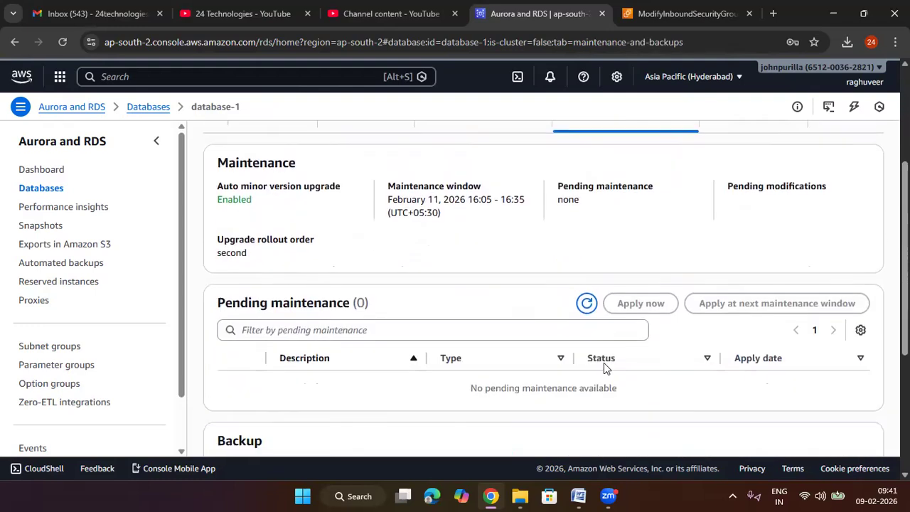
{"action": "left_click_drag", "start_coordinate": [252, 200], "coordinate": [206, 205]}
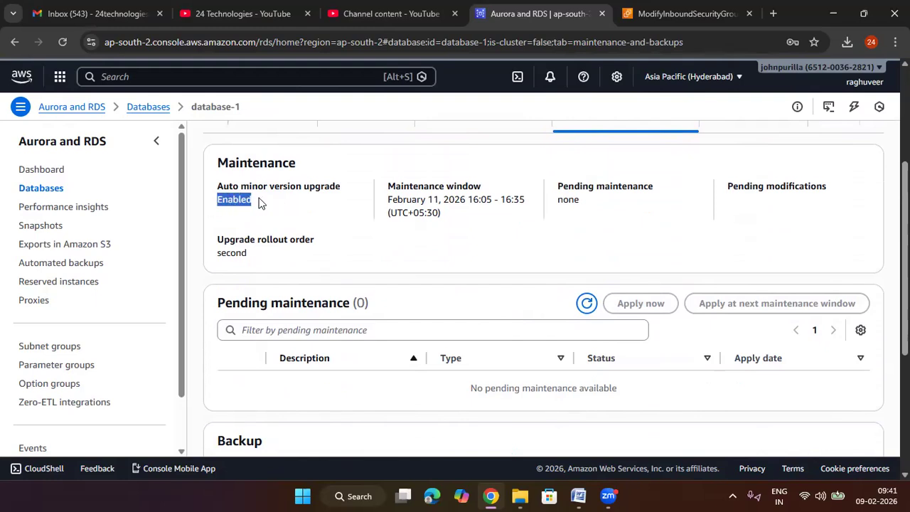
{"action": "left_click", "coordinate": [307, 212]}
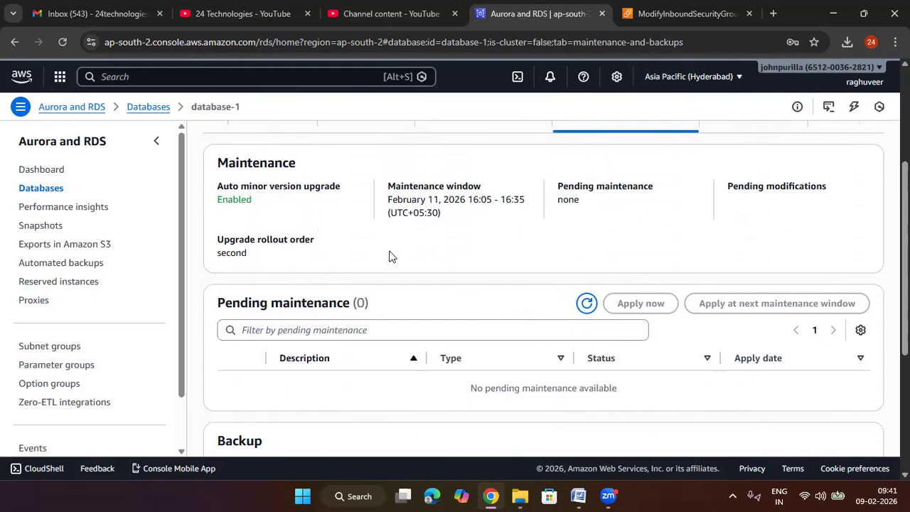
{"action": "scroll", "coordinate": [389, 256], "scroll_direction": "down", "scroll_amount": 3}
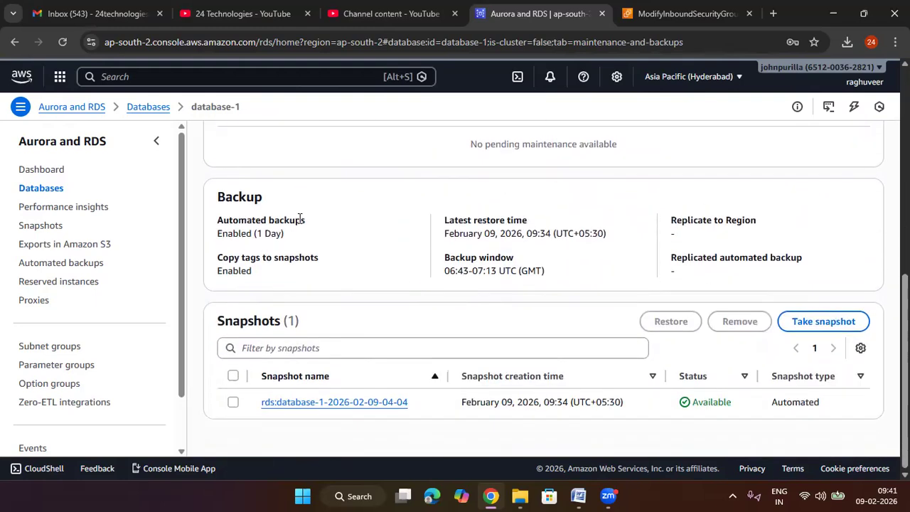
Step: Check database-1's automated backup retention and the actions available for the instance
{"action": "left_click_drag", "start_coordinate": [297, 242], "coordinate": [211, 247]}
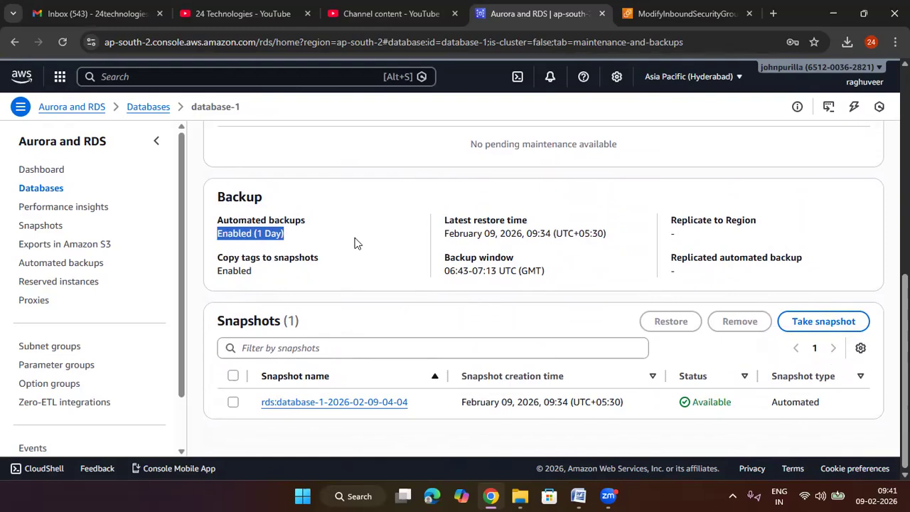
{"action": "scroll", "coordinate": [356, 243], "scroll_direction": "up", "scroll_amount": 5}
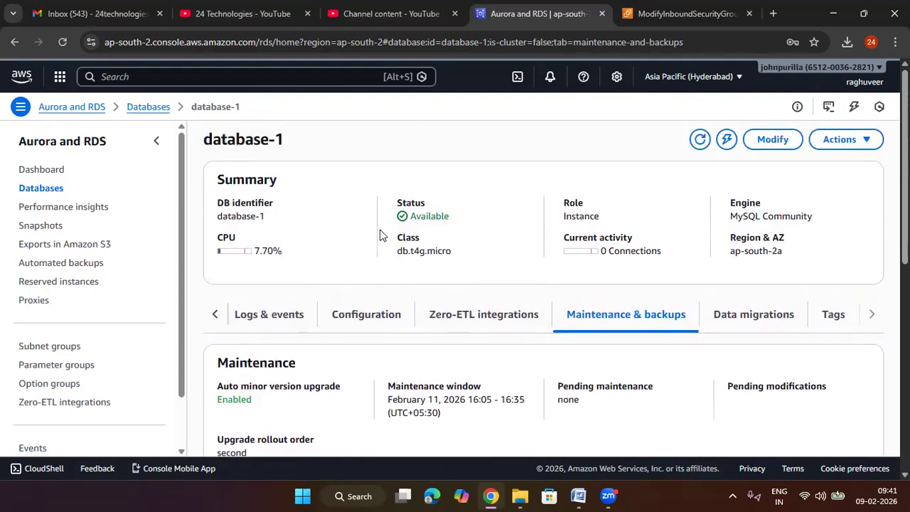
{"action": "left_click", "coordinate": [836, 142]}
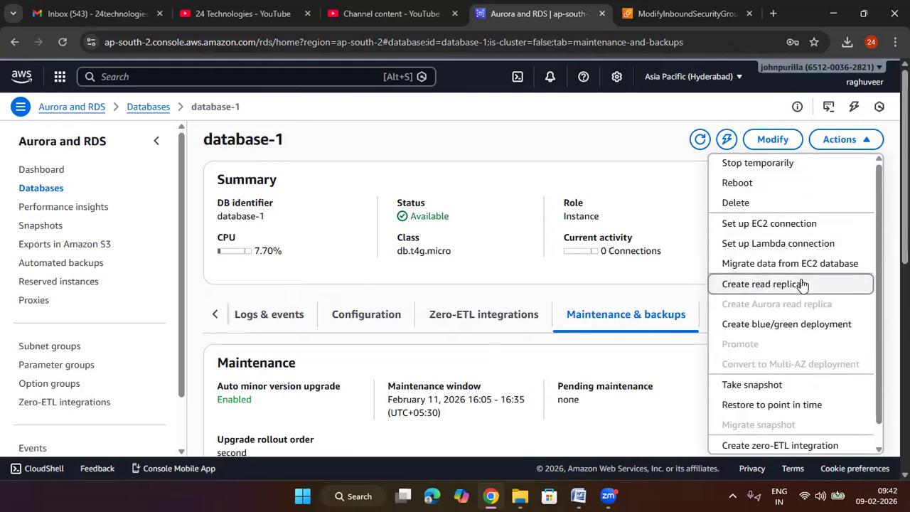
{"action": "left_click", "coordinate": [629, 202]}
Step: Open the read replica creation form for database-1 and examine its instance, region, storage, and deployment options
{"action": "left_click", "coordinate": [844, 139]}
{"action": "left_click", "coordinate": [786, 283]}
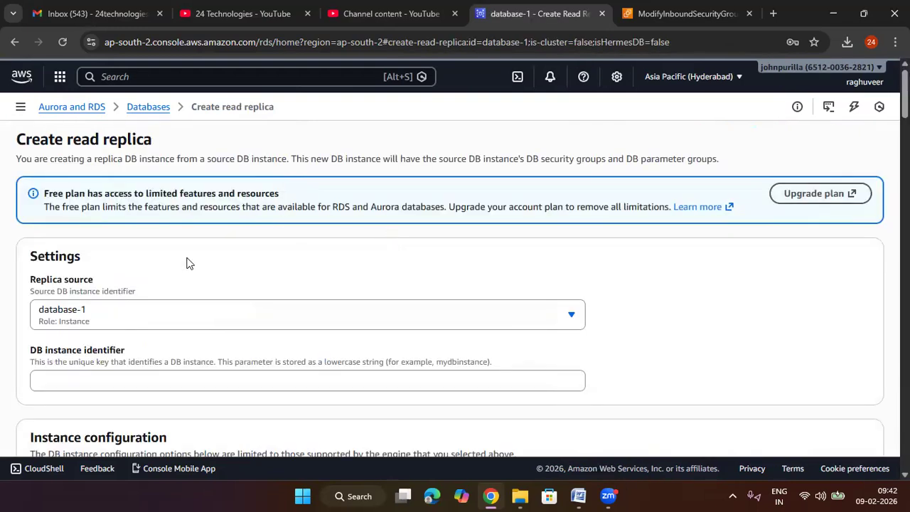
{"action": "scroll", "coordinate": [142, 256], "scroll_direction": "down", "scroll_amount": 1}
{"action": "scroll", "coordinate": [145, 258], "scroll_direction": "down", "scroll_amount": 4}
{"action": "scroll", "coordinate": [144, 257], "scroll_direction": "down", "scroll_amount": 6}
{"action": "scroll", "coordinate": [145, 258], "scroll_direction": "up", "scroll_amount": 3}
{"action": "scroll", "coordinate": [144, 257], "scroll_direction": "up", "scroll_amount": 2}
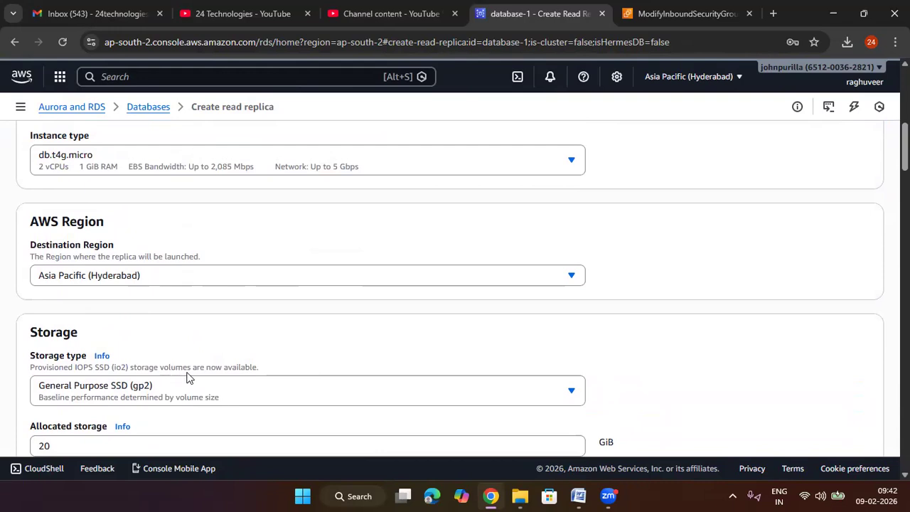
{"action": "scroll", "coordinate": [163, 259], "scroll_direction": "up", "scroll_amount": 1}
{"action": "scroll", "coordinate": [152, 228], "scroll_direction": "down", "scroll_amount": 1}
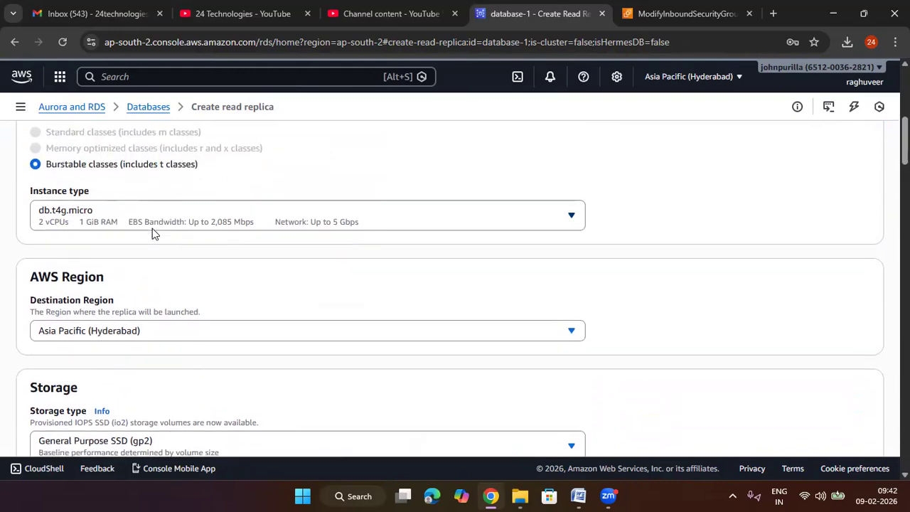
{"action": "scroll", "coordinate": [152, 228], "scroll_direction": "down", "scroll_amount": 7}
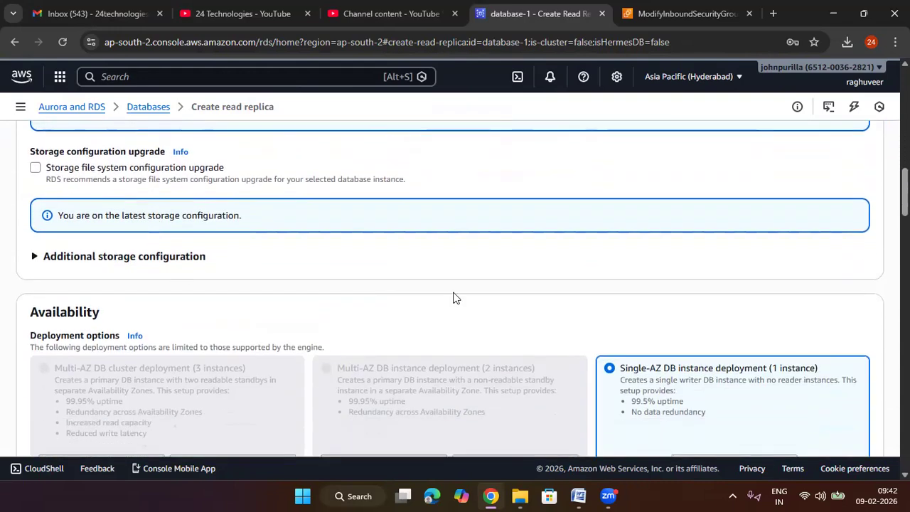
{"action": "scroll", "coordinate": [455, 297], "scroll_direction": "down", "scroll_amount": 3}
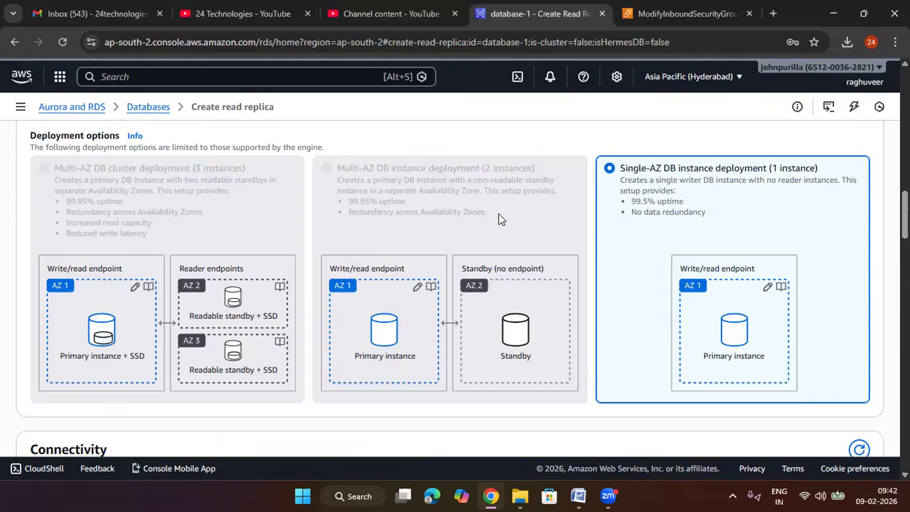
Step: Return to database-1's details and review its snapshot, restore, migration, and integration actions
{"action": "left_click", "coordinate": [148, 106]}
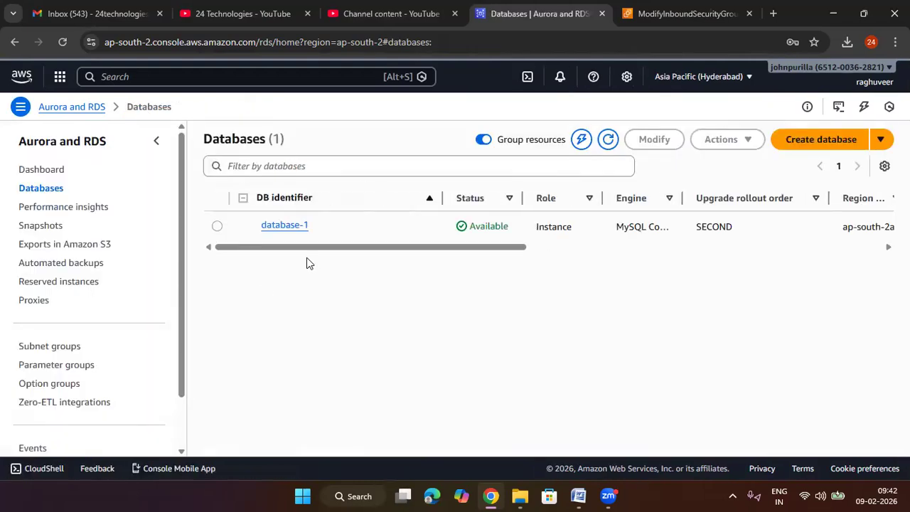
{"action": "left_click", "coordinate": [283, 226]}
{"action": "left_click", "coordinate": [830, 137]}
{"action": "scroll", "coordinate": [785, 331], "scroll_direction": "down", "scroll_amount": 1}
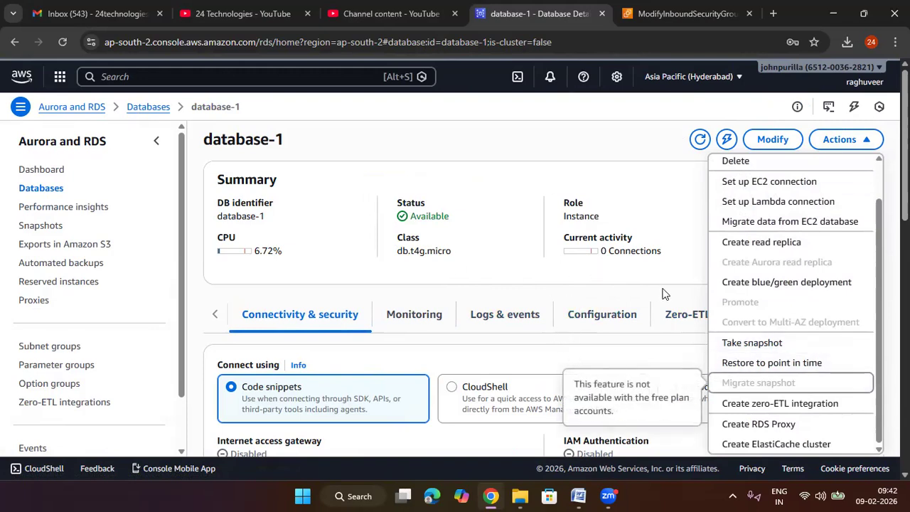
{"action": "left_click", "coordinate": [669, 205]}
Step: Enable deletion protection on database-1 with the change applied immediately, and check whether the instance can be deleted
{"action": "left_click", "coordinate": [752, 144]}
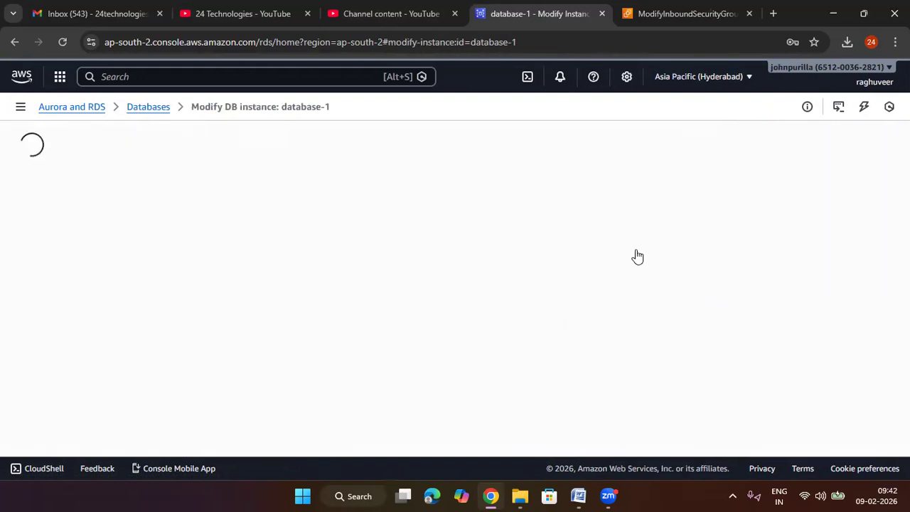
{"action": "scroll", "coordinate": [322, 265], "scroll_direction": "down", "scroll_amount": 4}
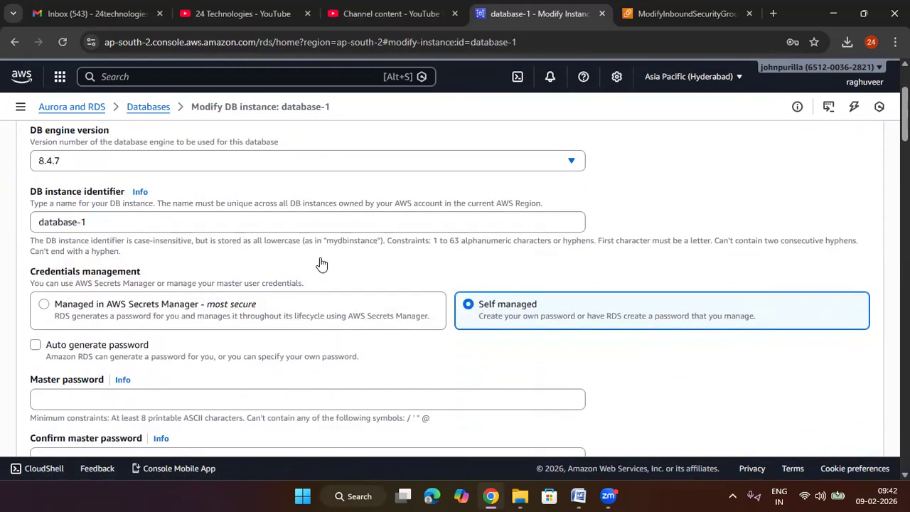
{"action": "scroll", "coordinate": [321, 263], "scroll_direction": "down", "scroll_amount": 20}
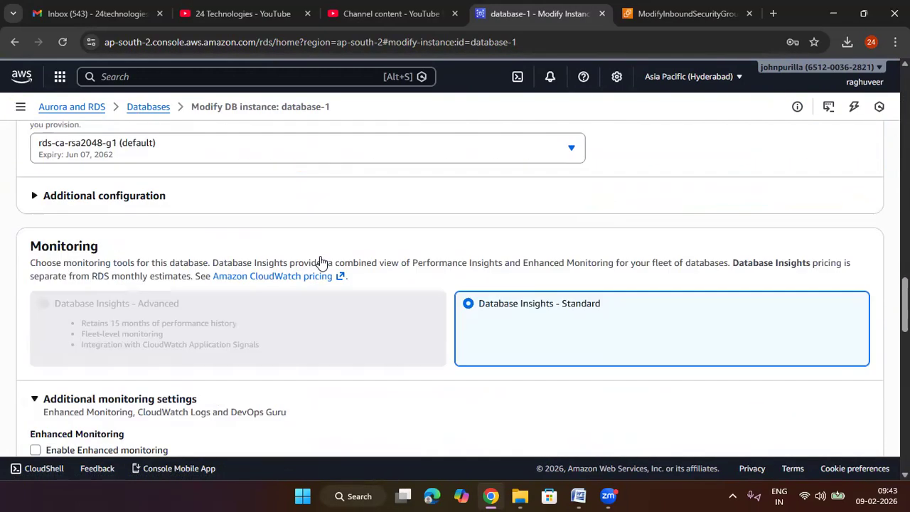
{"action": "scroll", "coordinate": [322, 263], "scroll_direction": "down", "scroll_amount": 15}
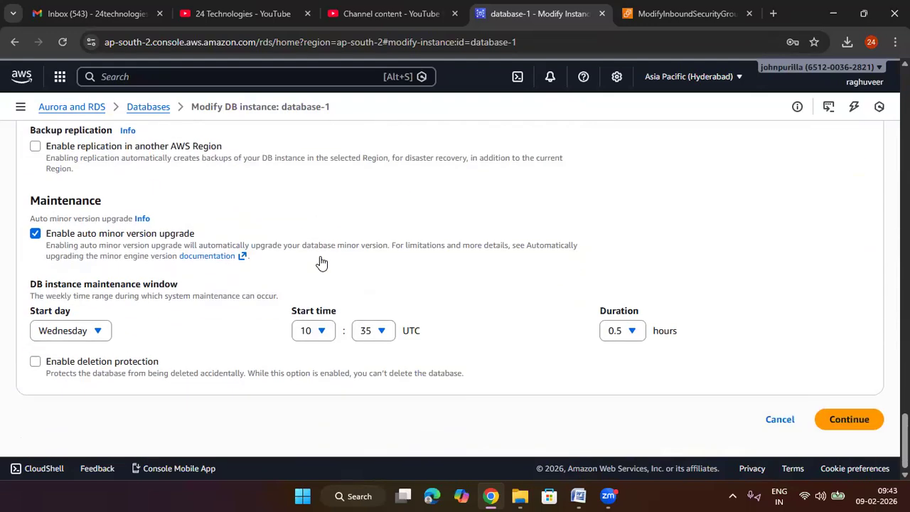
{"action": "scroll", "coordinate": [321, 262], "scroll_direction": "up", "scroll_amount": 1}
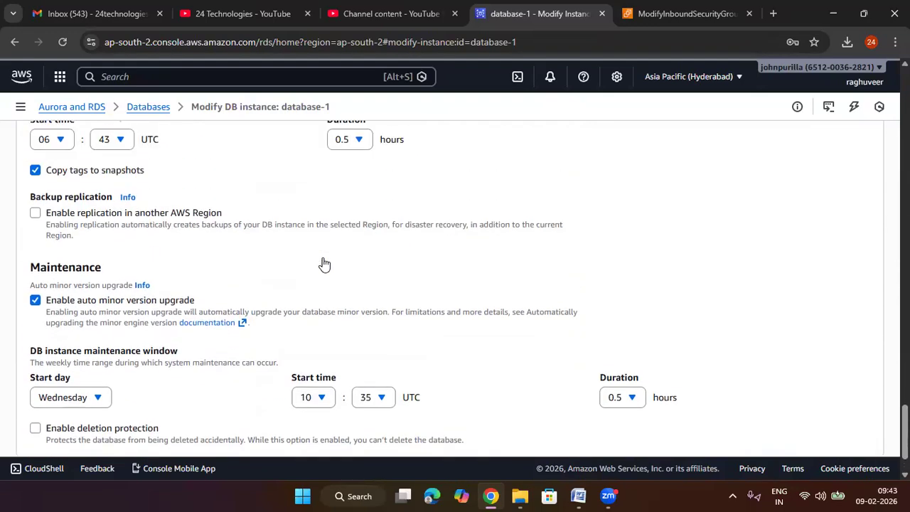
{"action": "scroll", "coordinate": [321, 263], "scroll_direction": "down", "scroll_amount": 1}
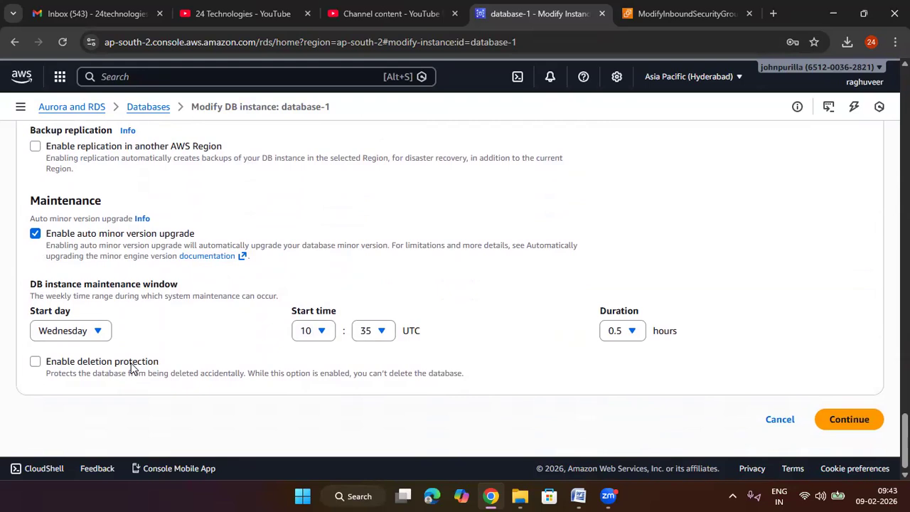
{"action": "left_click", "coordinate": [128, 367]}
{"action": "left_click", "coordinate": [846, 419]}
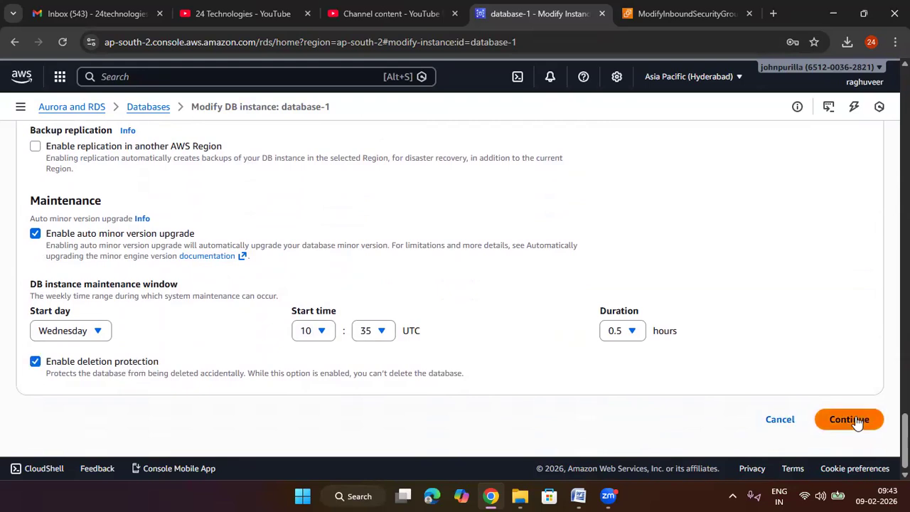
{"action": "left_click", "coordinate": [122, 354]}
{"action": "left_click", "coordinate": [818, 420]}
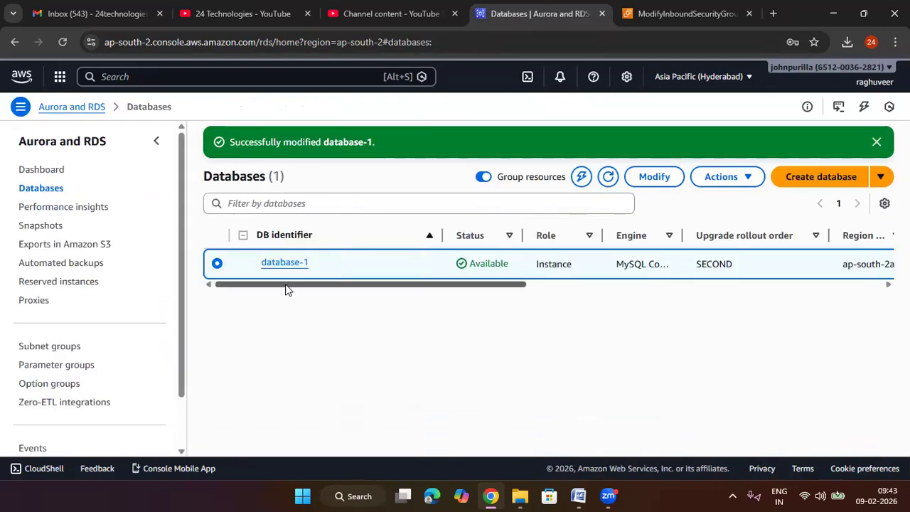
{"action": "left_click", "coordinate": [744, 180]}
{"action": "mouse_move", "coordinate": [736, 244]}
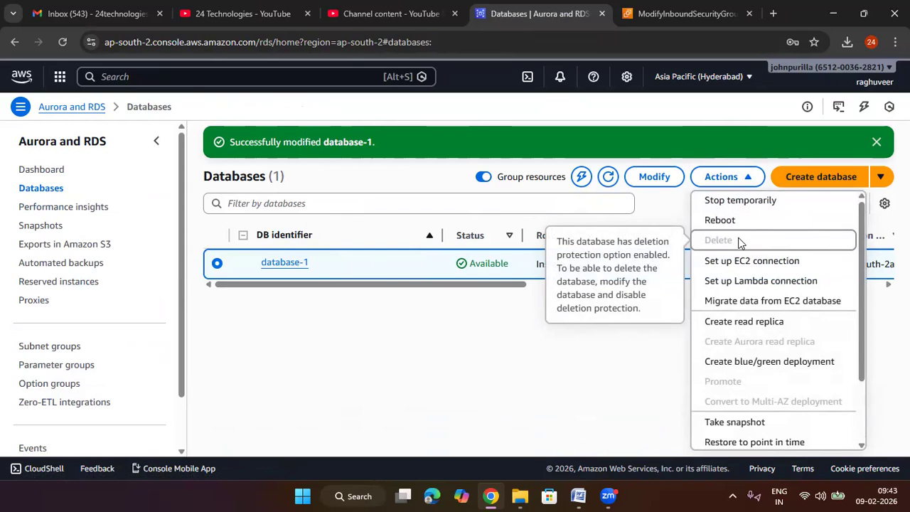
Step: Disable deletion protection on database-1 and apply the modification immediately
{"action": "left_click", "coordinate": [654, 177]}
{"action": "scroll", "coordinate": [469, 348], "scroll_direction": "down", "scroll_amount": 20}
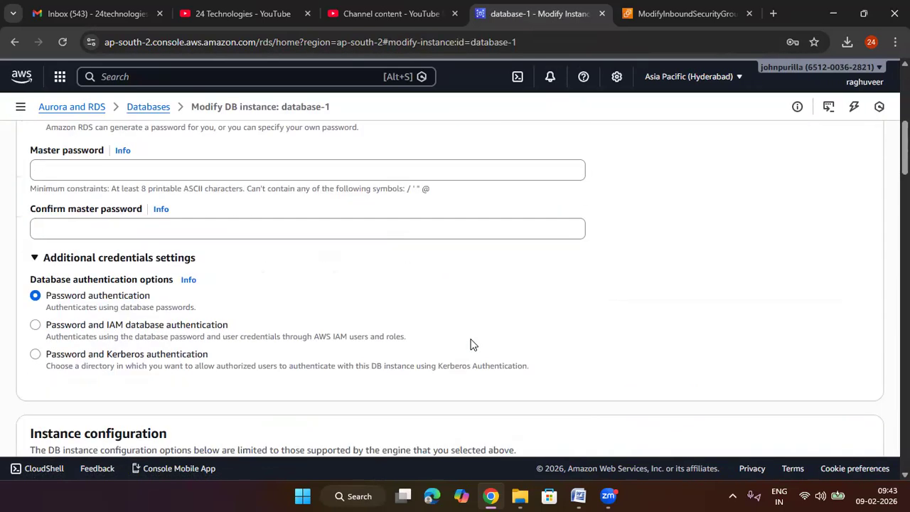
{"action": "scroll", "coordinate": [469, 344], "scroll_direction": "down", "scroll_amount": 2}
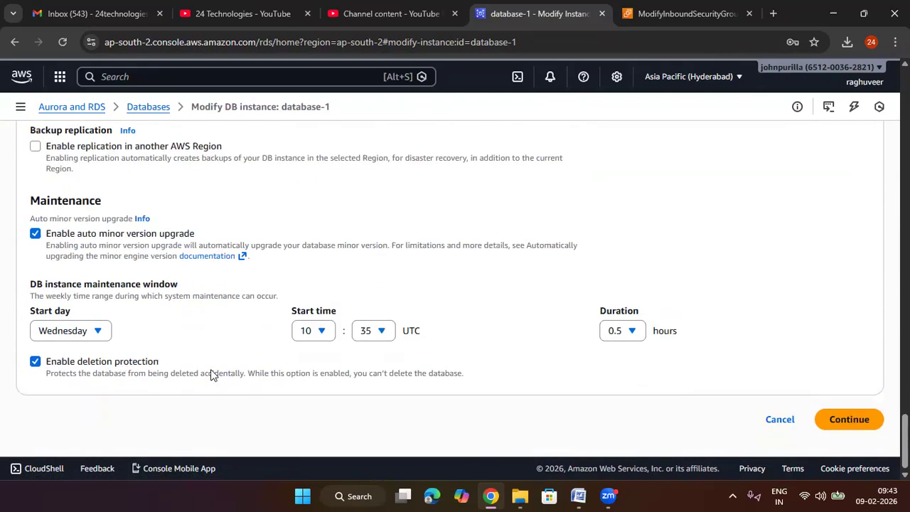
{"action": "left_click", "coordinate": [144, 362]}
{"action": "left_click", "coordinate": [849, 420]}
{"action": "left_click", "coordinate": [86, 353]}
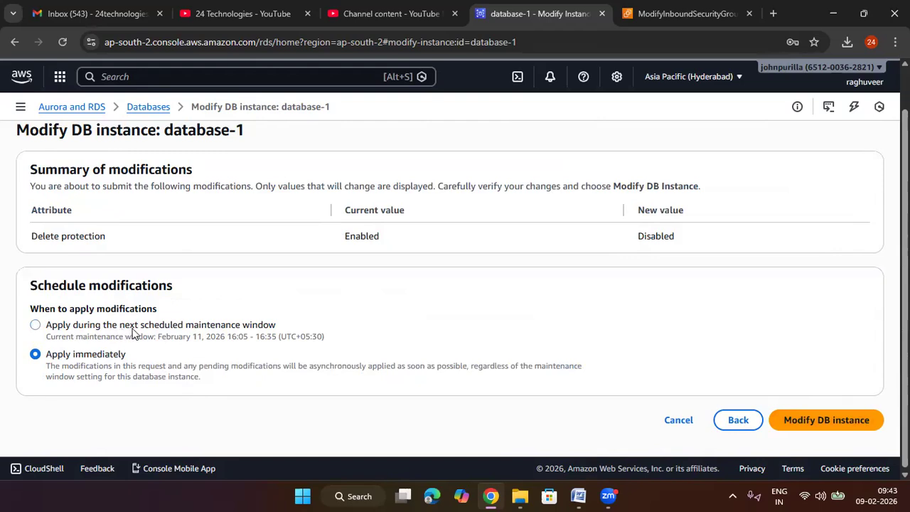
{"action": "left_click_drag", "start_coordinate": [296, 329], "coordinate": [69, 336]}
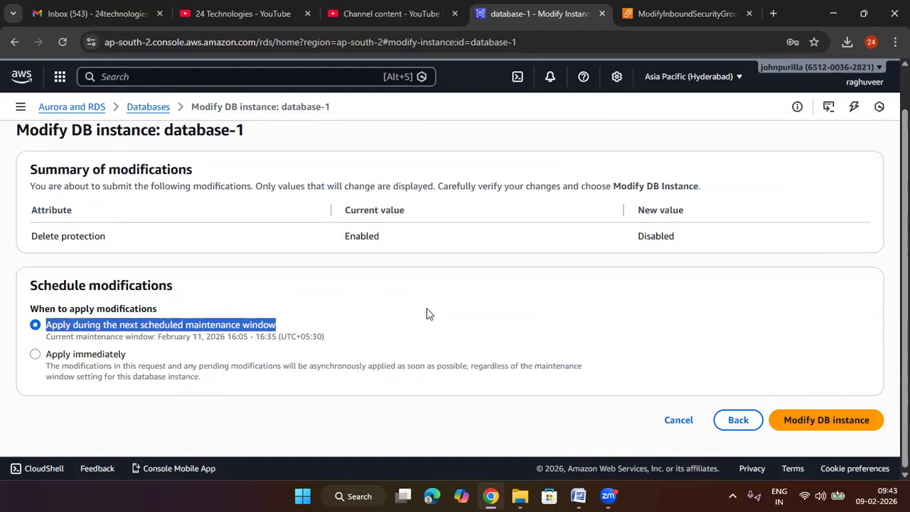
{"action": "left_click", "coordinate": [94, 355]}
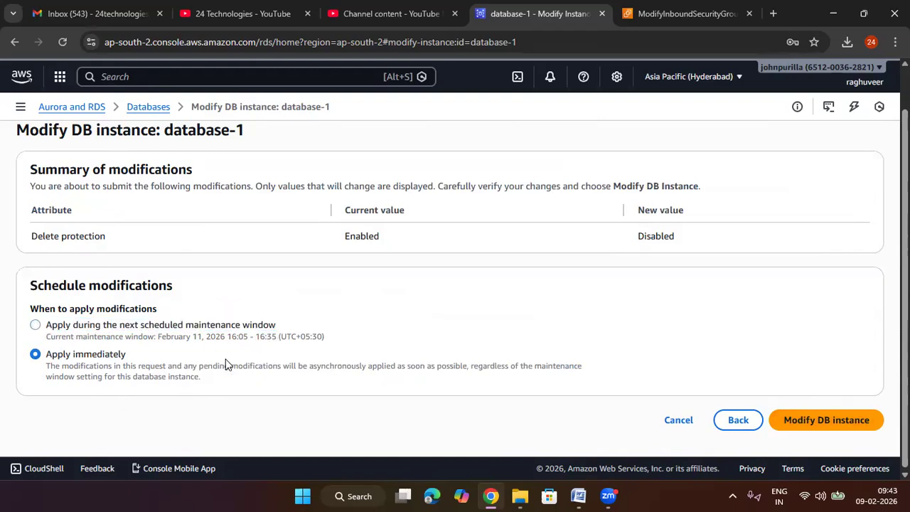
{"action": "left_click", "coordinate": [821, 425]}
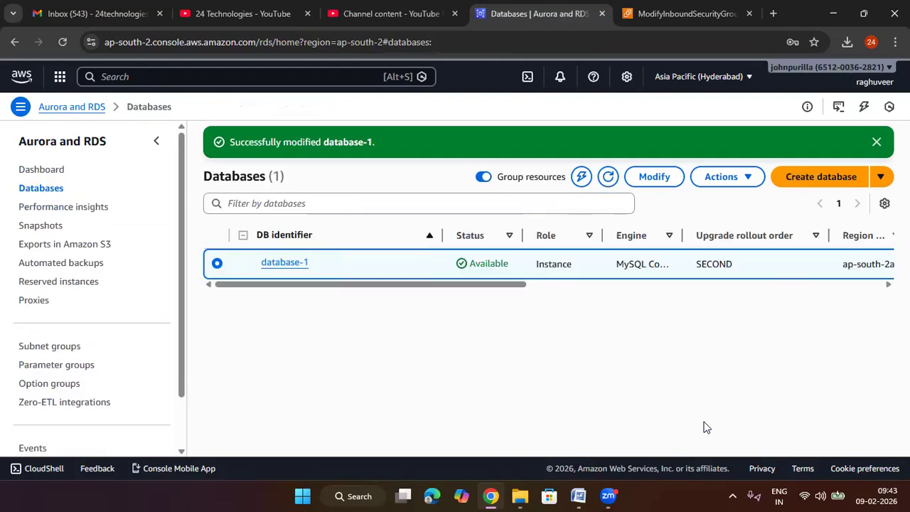
Step: Try to delete database-1 with final snapshot database-1-snapshot and retained automated backups, confirming with "delete me", and dismiss the dialog
{"action": "left_click", "coordinate": [733, 178]}
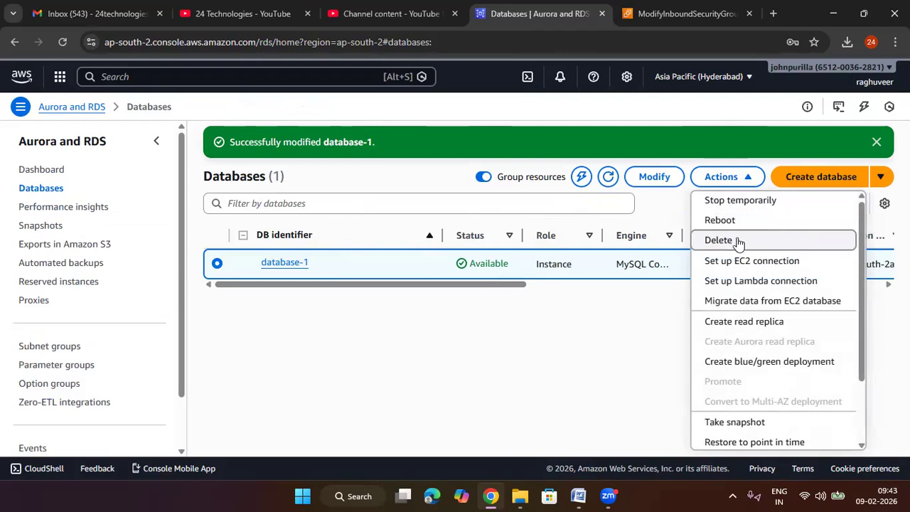
{"action": "left_click", "coordinate": [719, 239]}
{"action": "scroll", "coordinate": [427, 299], "scroll_direction": "down", "scroll_amount": 1}
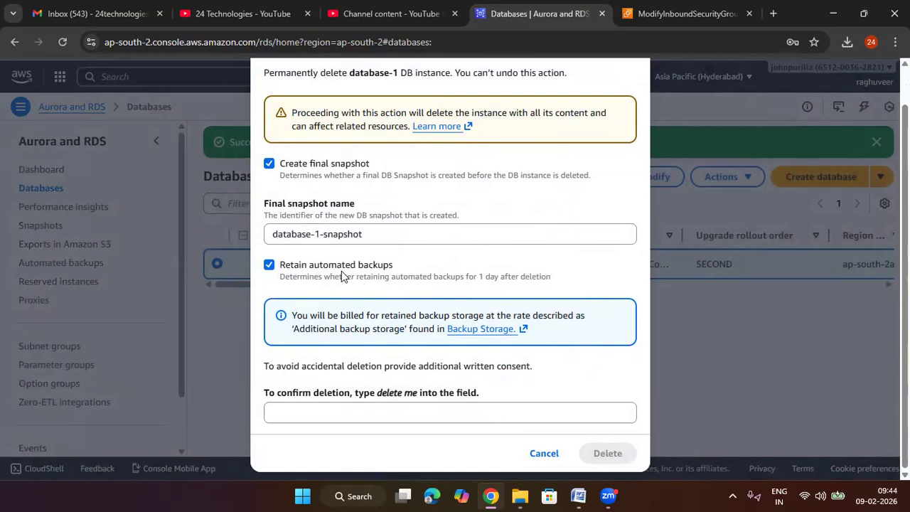
{"action": "left_click", "coordinate": [495, 415]}
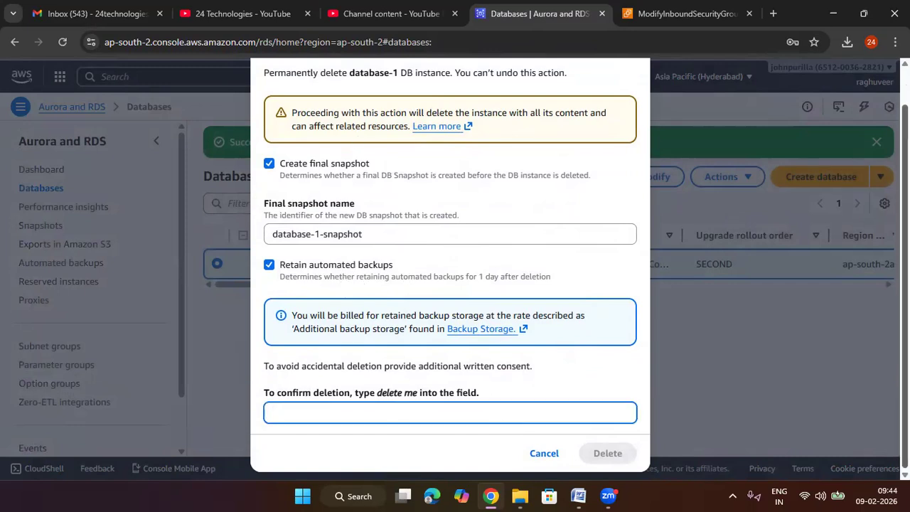
{"action": "type", "text": "delete me"}
{"action": "key", "text": "Tab"}
{"action": "key", "text": "Tab"}
{"action": "key", "text": "Return"}
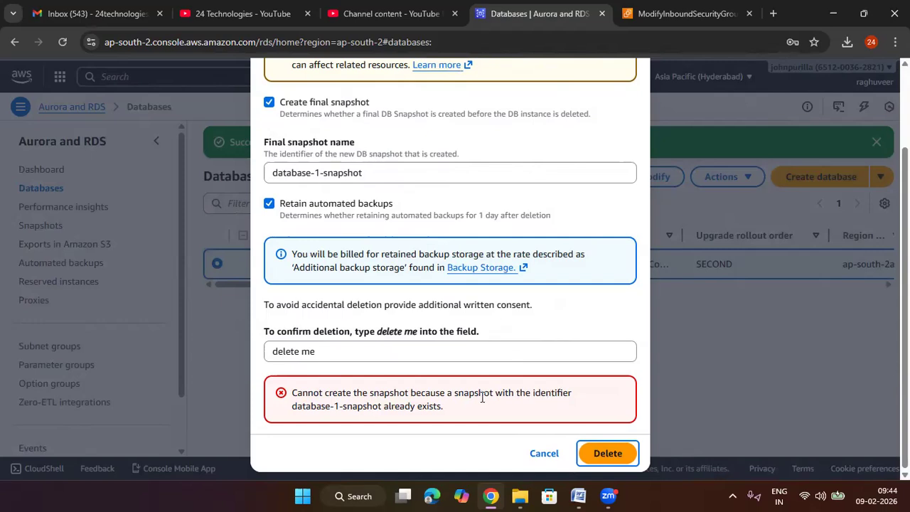
{"action": "scroll", "coordinate": [467, 408], "scroll_direction": "up", "scroll_amount": 2}
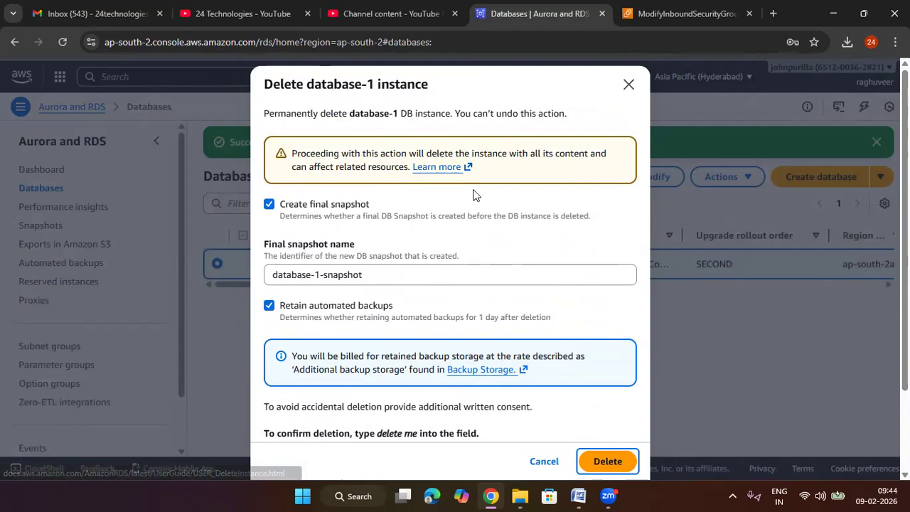
{"action": "left_click", "coordinate": [629, 86]}
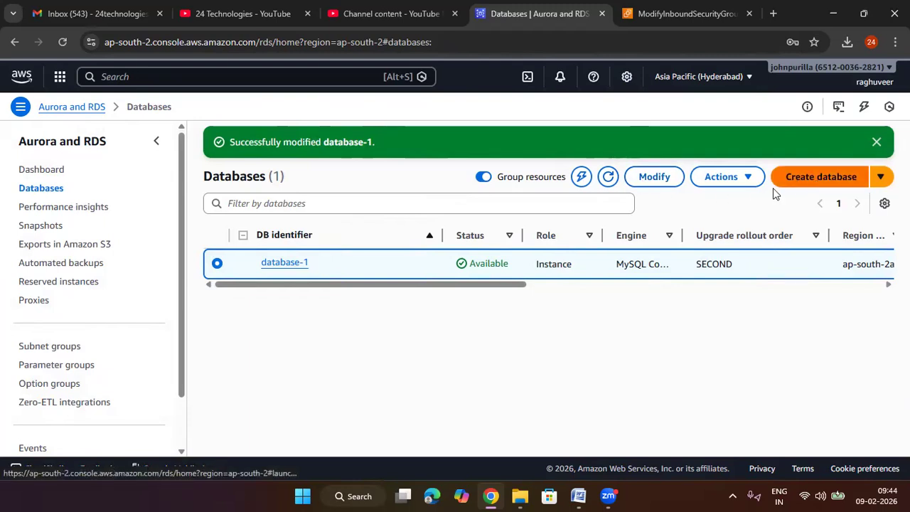
Step: Begin deleting database-1 with the final snapshot and automated backup retention both turned off
{"action": "left_click", "coordinate": [735, 179]}
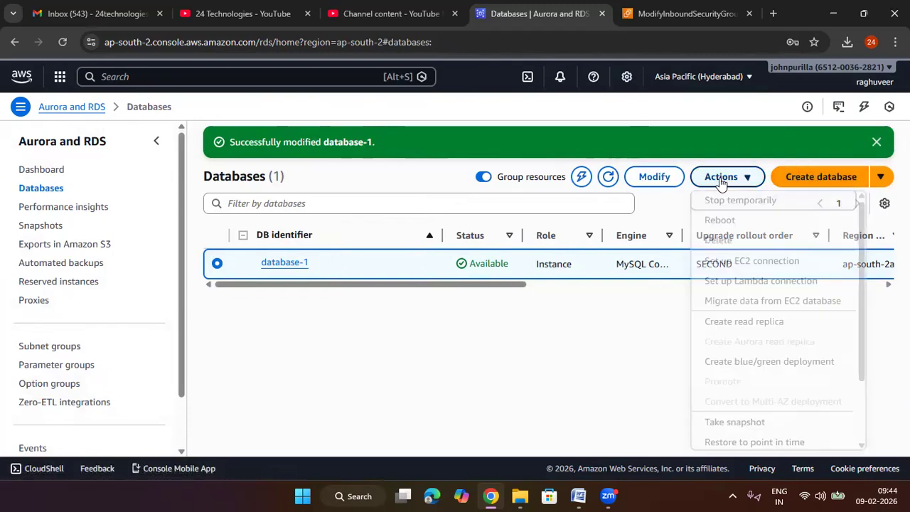
{"action": "left_click", "coordinate": [617, 361]}
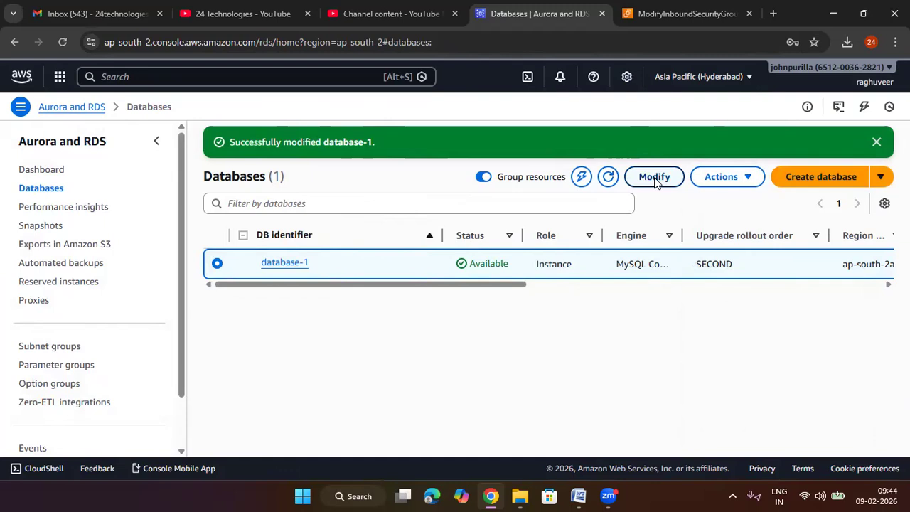
{"action": "left_click", "coordinate": [722, 177]}
{"action": "scroll", "coordinate": [721, 369], "scroll_direction": "down", "scroll_amount": 2}
{"action": "scroll", "coordinate": [747, 250], "scroll_direction": "up", "scroll_amount": 2}
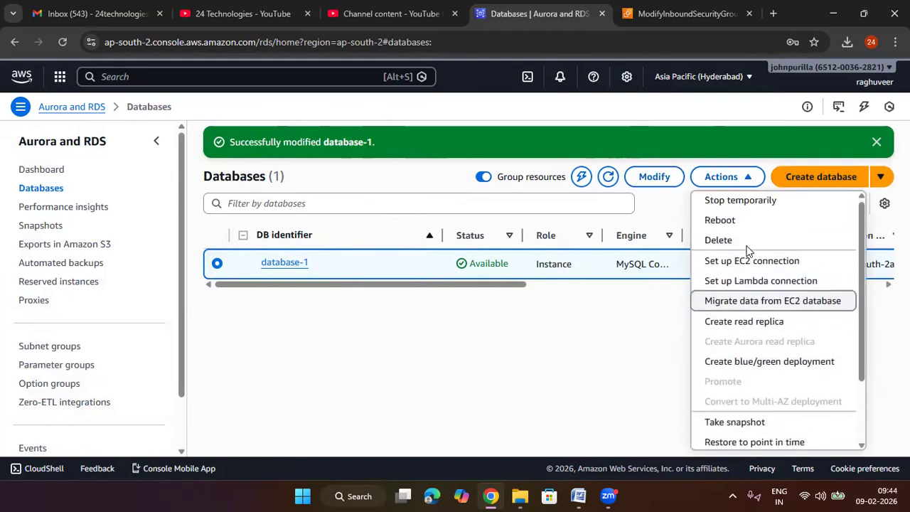
{"action": "left_click", "coordinate": [725, 240]}
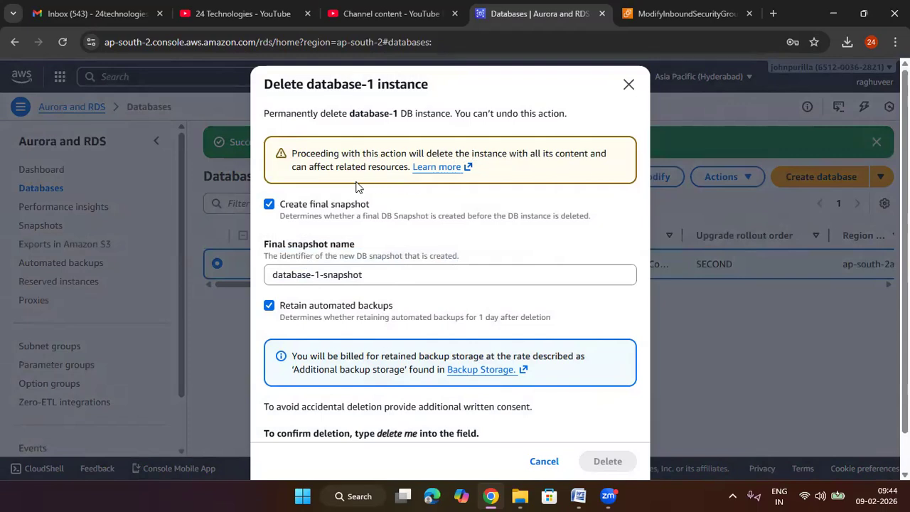
{"action": "left_click", "coordinate": [270, 205]}
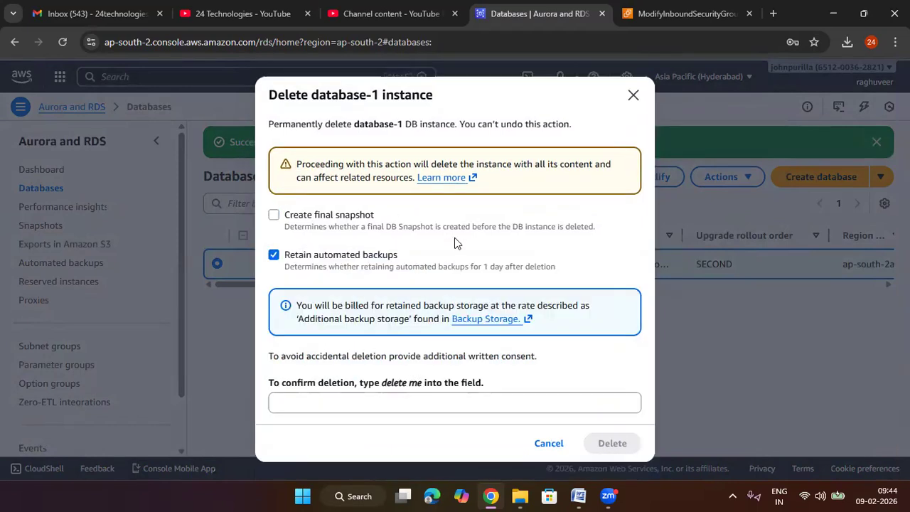
{"action": "left_click", "coordinate": [274, 255]}
{"action": "scroll", "coordinate": [446, 256], "scroll_direction": "down", "scroll_amount": 1}
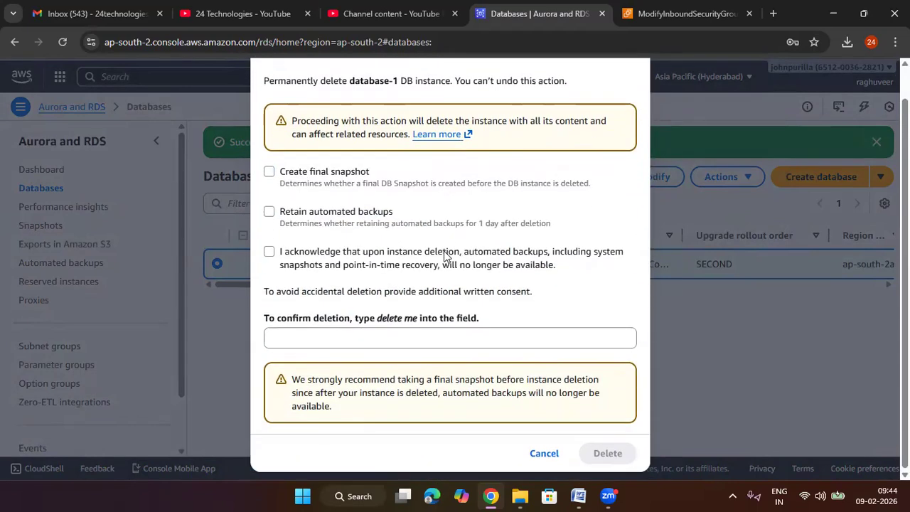
Step: Enter "delete me" as the written consent for deleting database-1
{"action": "left_click", "coordinate": [405, 337]}
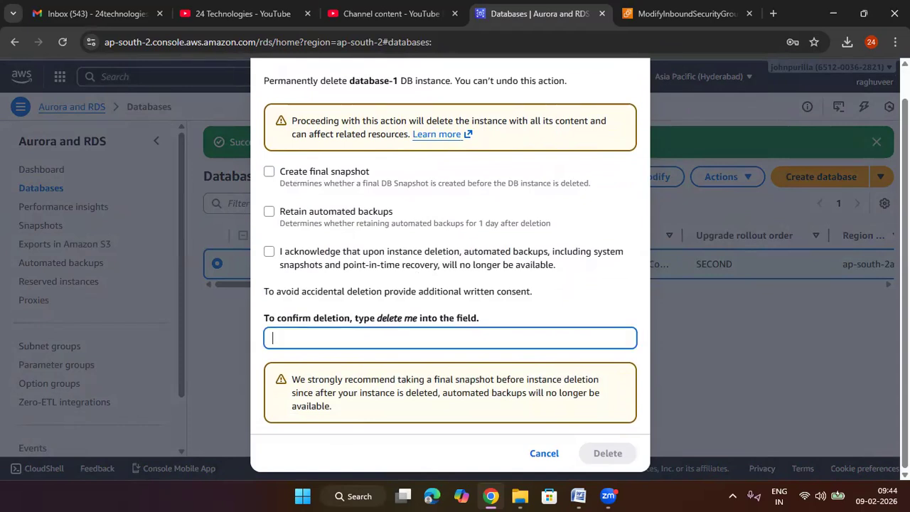
{"action": "type", "text": "delete me"}
{"action": "key", "text": "Tab"}
{"action": "scroll", "coordinate": [647, 207], "scroll_direction": "up", "scroll_amount": 1}
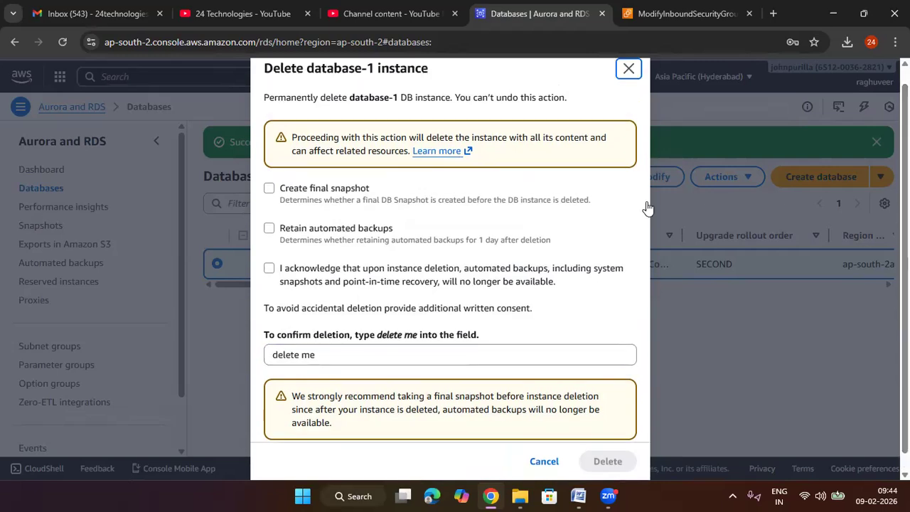
Step: Turn automated backup retention back on without a final snapshot, delete database-1, and dismiss the deletion notification
{"action": "left_click", "coordinate": [269, 228]}
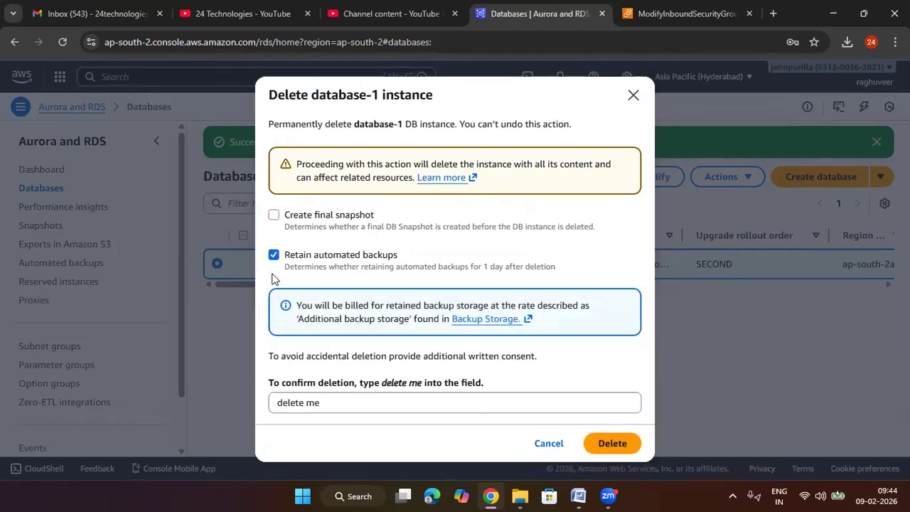
{"action": "left_click", "coordinate": [271, 215]}
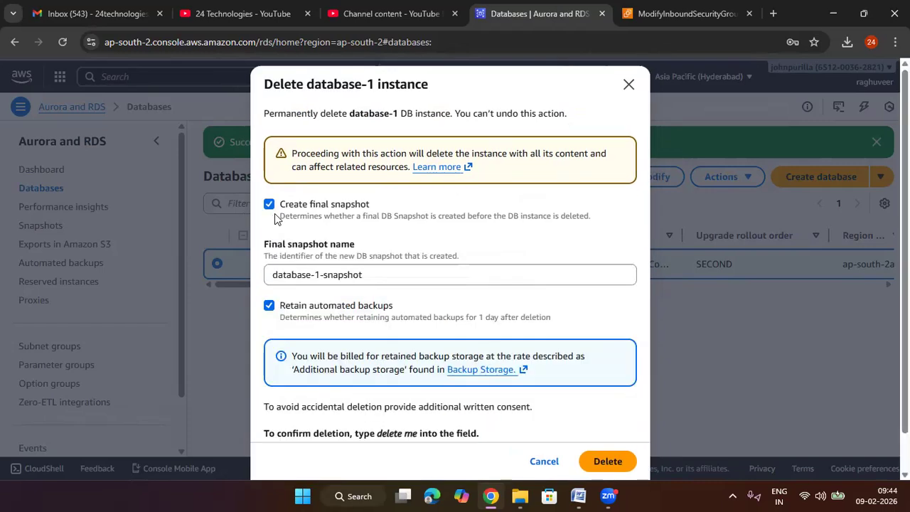
{"action": "left_click", "coordinate": [273, 210]}
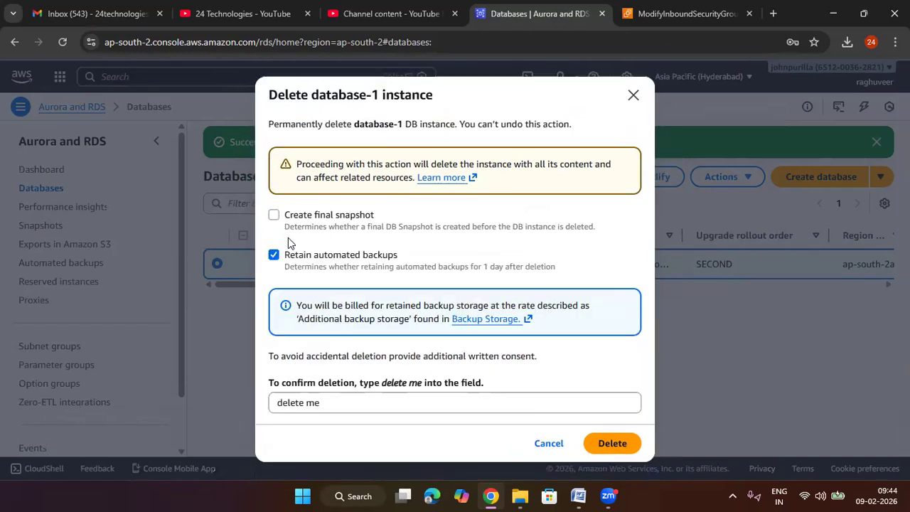
{"action": "left_click", "coordinate": [610, 442]}
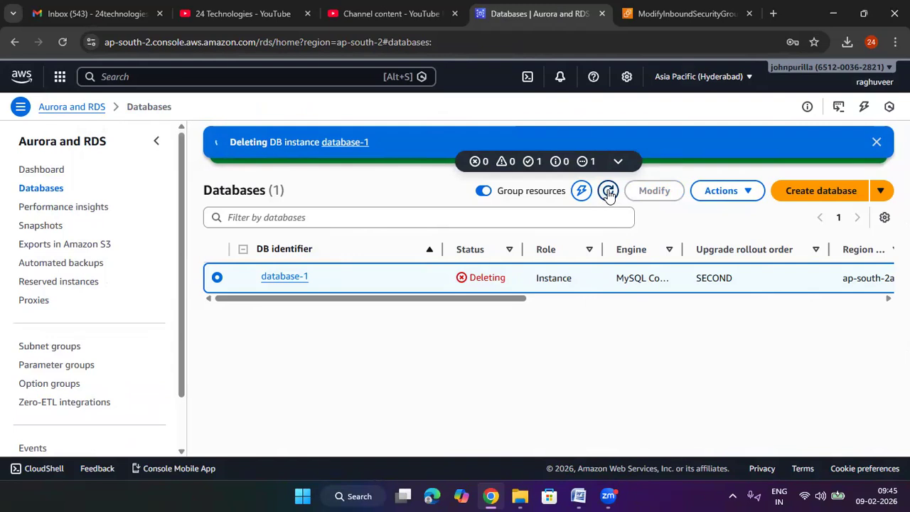
{"action": "left_click", "coordinate": [877, 143]}
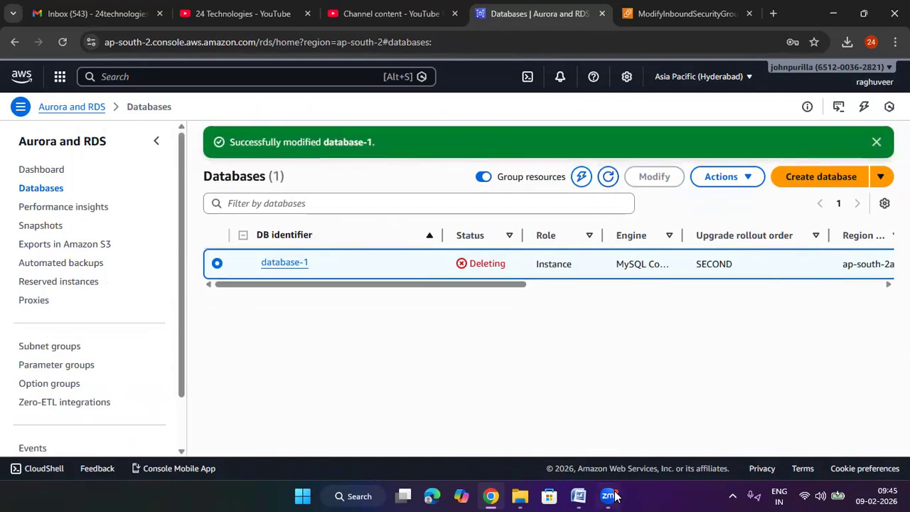
Step: Minimize the browser and open the list of installed programs in Windows Control Panel
{"action": "left_click", "coordinate": [833, 13]}
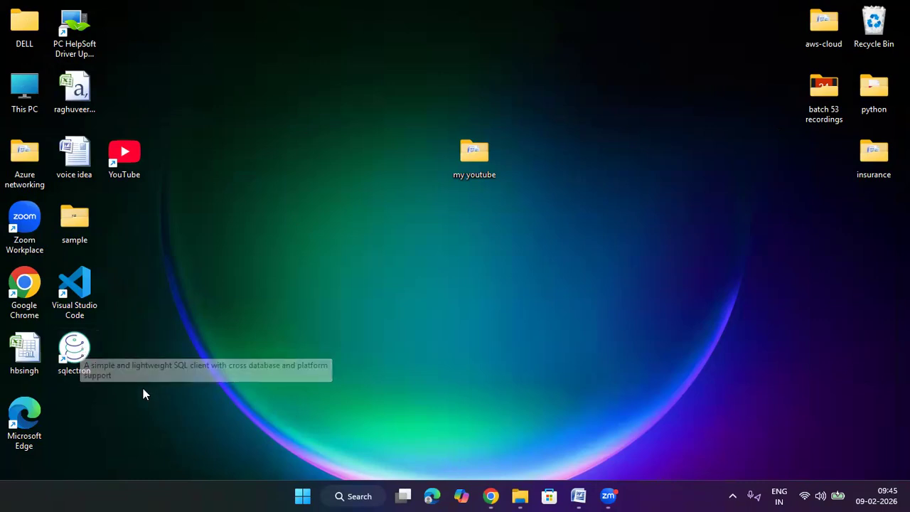
{"action": "left_click", "coordinate": [299, 495]}
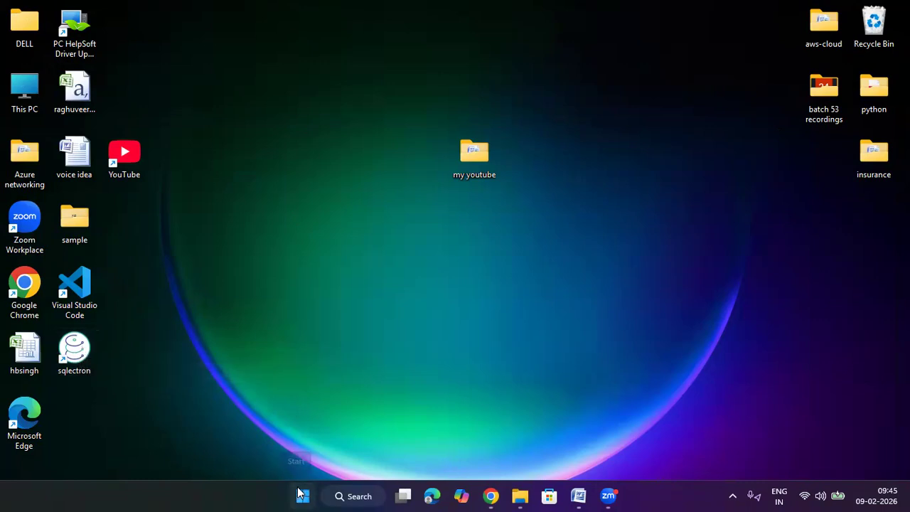
{"action": "left_click", "coordinate": [268, 56]}
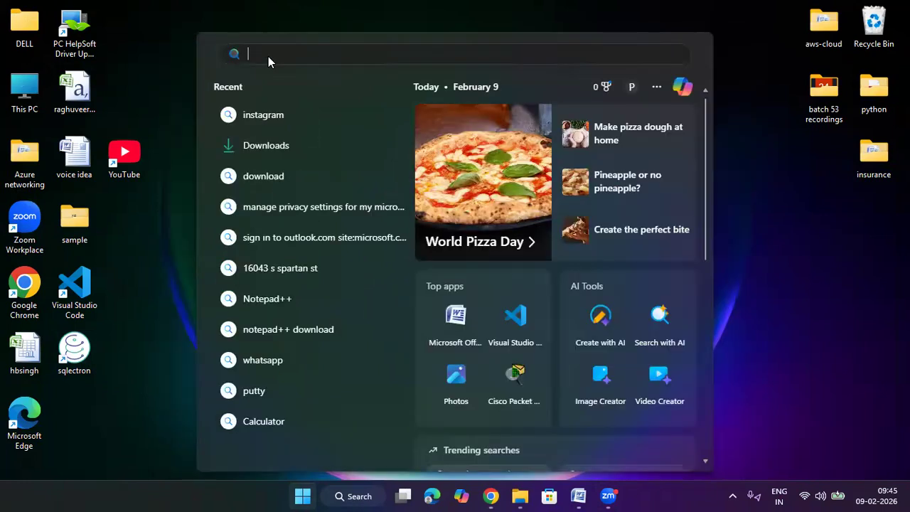
{"action": "type", "text": "cont"}
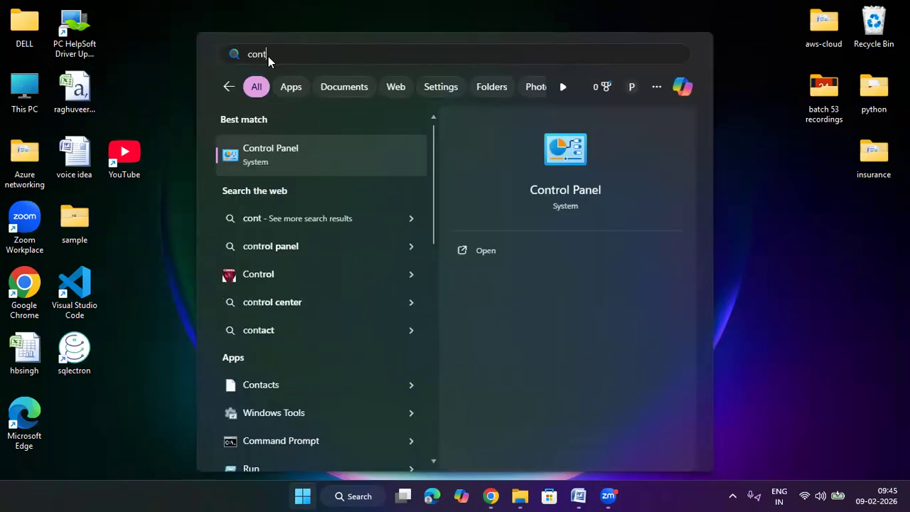
{"action": "left_click", "coordinate": [290, 155]}
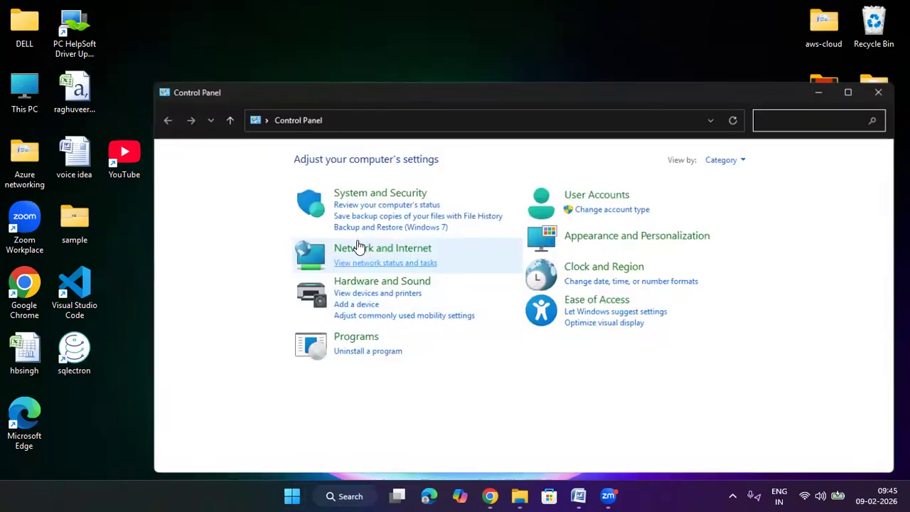
{"action": "left_click", "coordinate": [366, 339]}
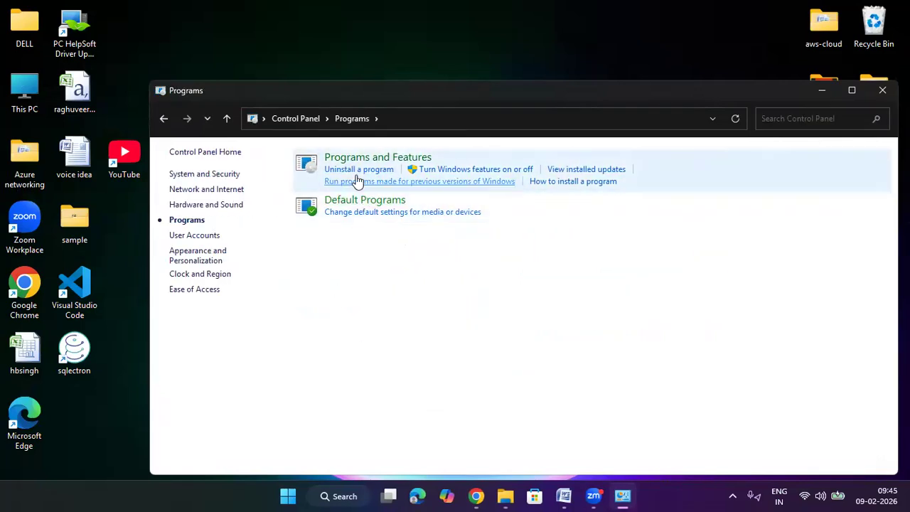
{"action": "left_click", "coordinate": [359, 171]}
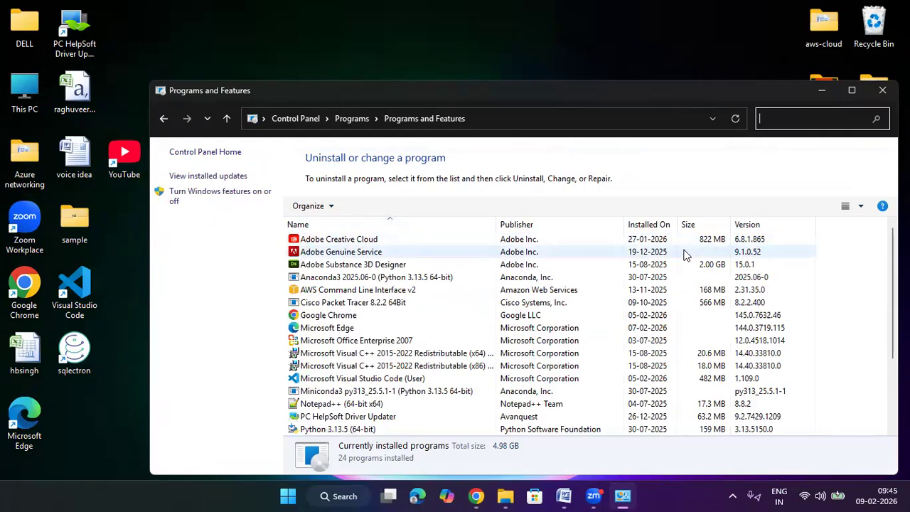
Step: Filter the installed programs by "sq" to find Sqlectron
{"action": "type", "text": "ele"}
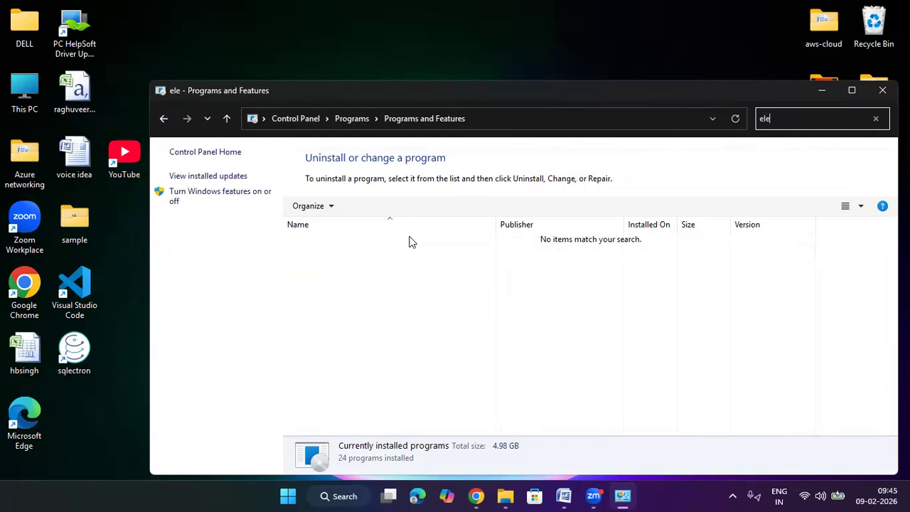
{"action": "key", "text": "BackSpace"}
{"action": "key", "text": "BackSpace"}
{"action": "key", "text": "BackSpace"}
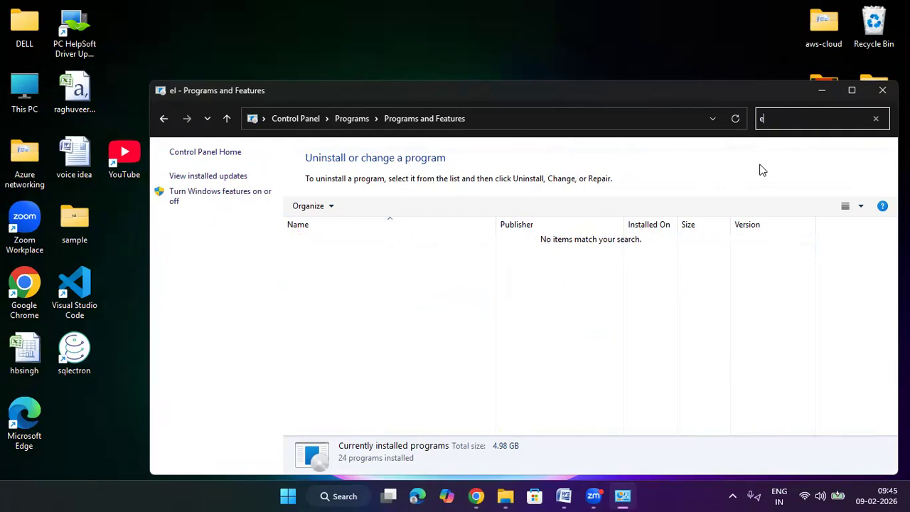
{"action": "type", "text": "sq"}
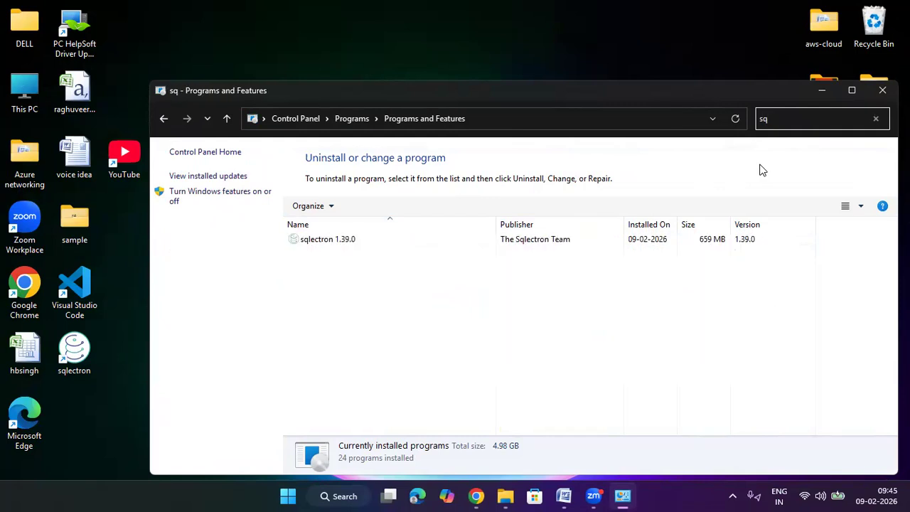
Step: Try to uninstall sqlectron 1.39.0 from the filtered program list and dismiss the wait dialogs
{"action": "left_click", "coordinate": [506, 241]}
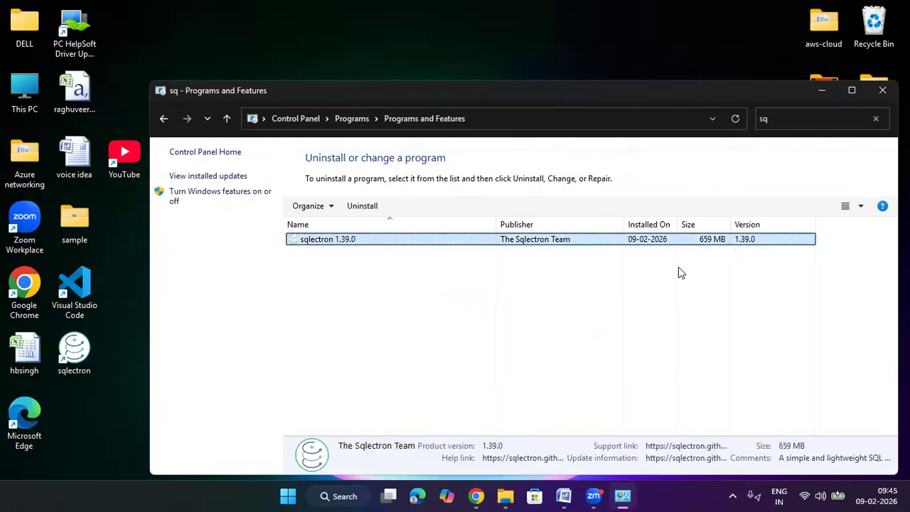
{"action": "double_click", "coordinate": [453, 240]}
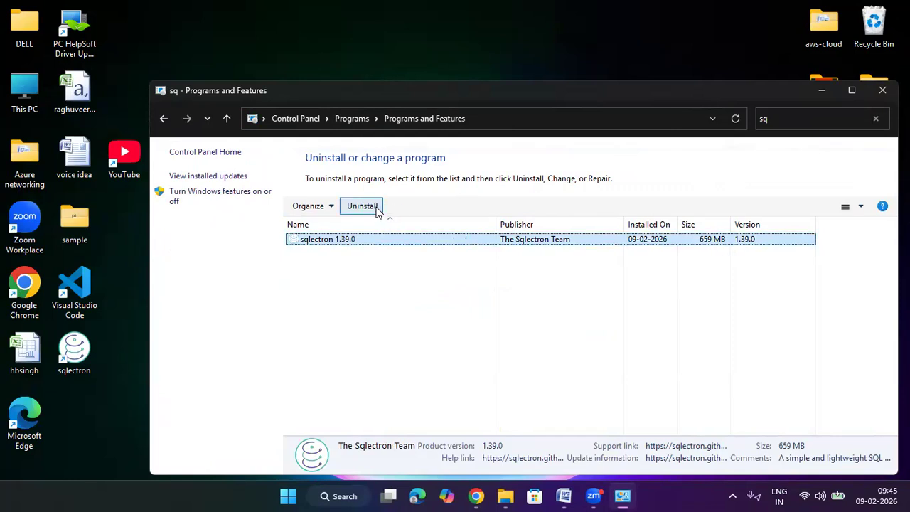
{"action": "left_click", "coordinate": [375, 207]}
{"action": "left_click", "coordinate": [538, 254]}
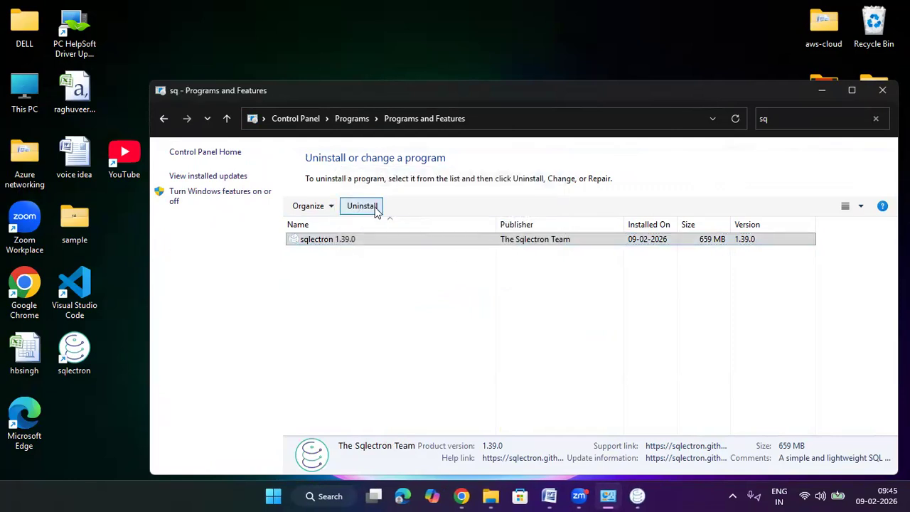
{"action": "left_click", "coordinate": [375, 206]}
{"action": "left_click", "coordinate": [545, 257]}
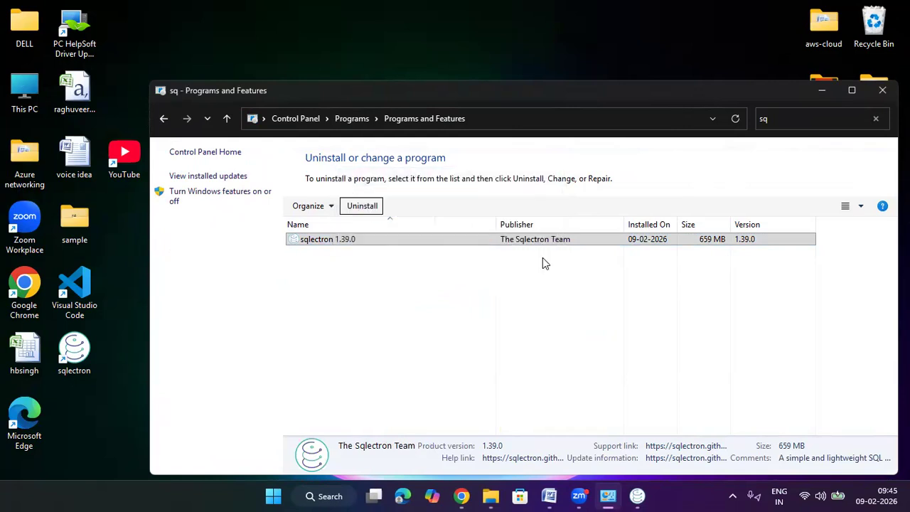
{"action": "left_click", "coordinate": [563, 301]}
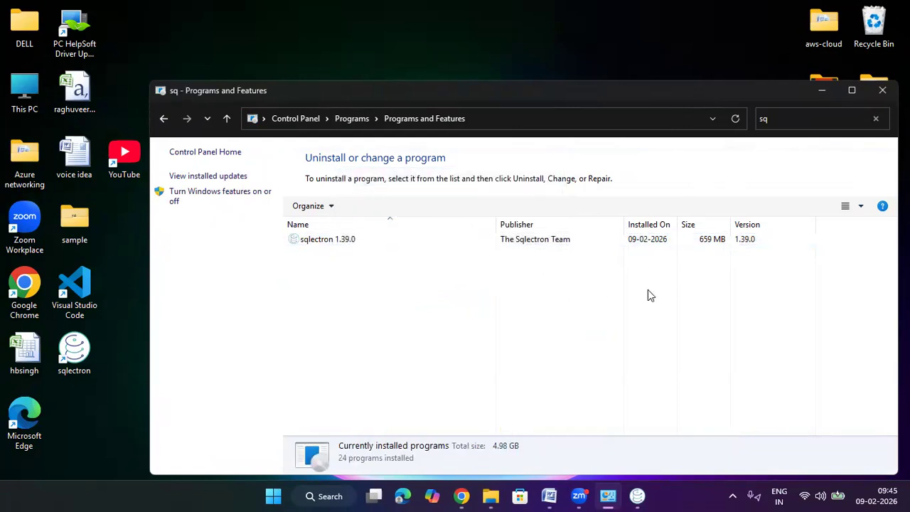
{"action": "left_click", "coordinate": [361, 244]}
{"action": "left_click", "coordinate": [368, 207]}
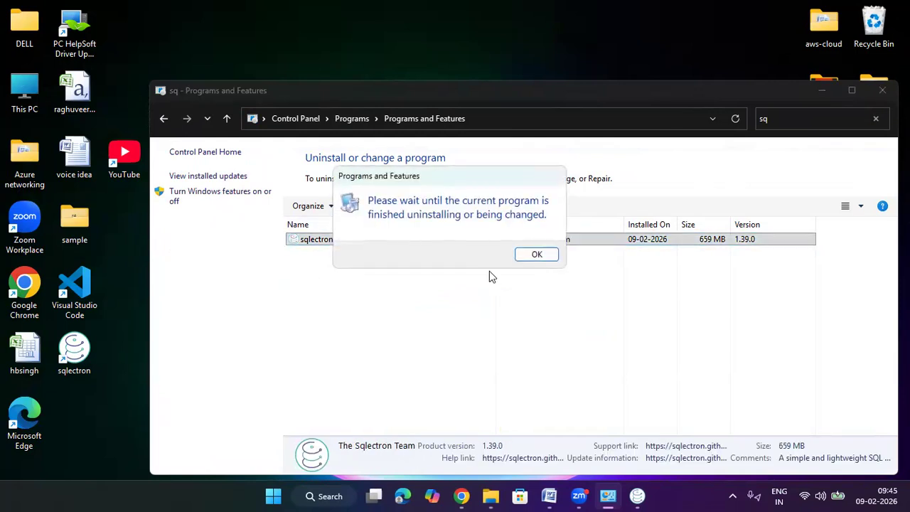
{"action": "left_click", "coordinate": [535, 255]}
Step: Filter the programs by "s", try again to uninstall sqlectron 1.39.0, and cancel its uninstall wizard
{"action": "left_click", "coordinate": [851, 120]}
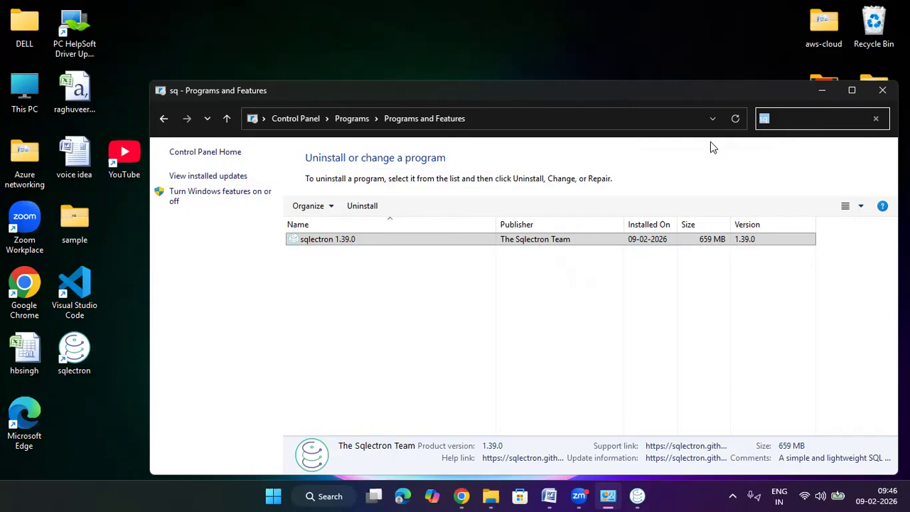
{"action": "key", "text": "BackSpace"}
{"action": "type", "text": "s"}
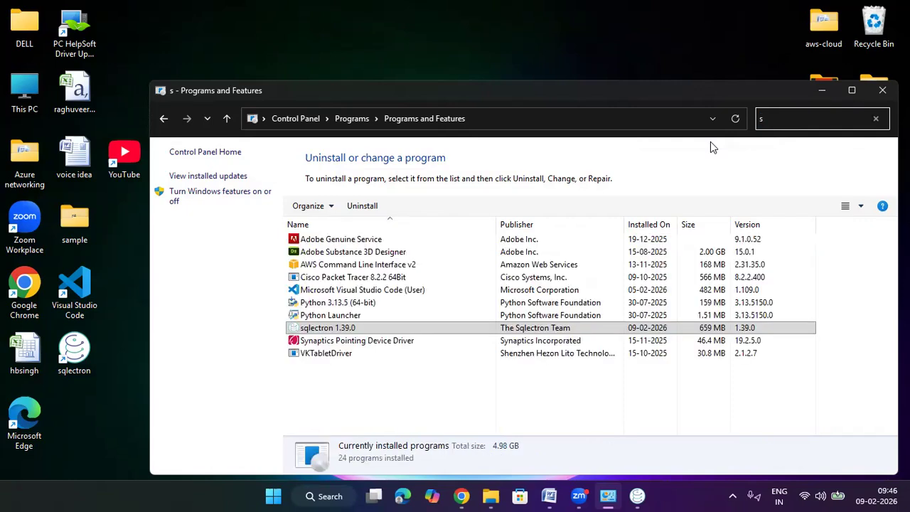
{"action": "left_click", "coordinate": [377, 329]}
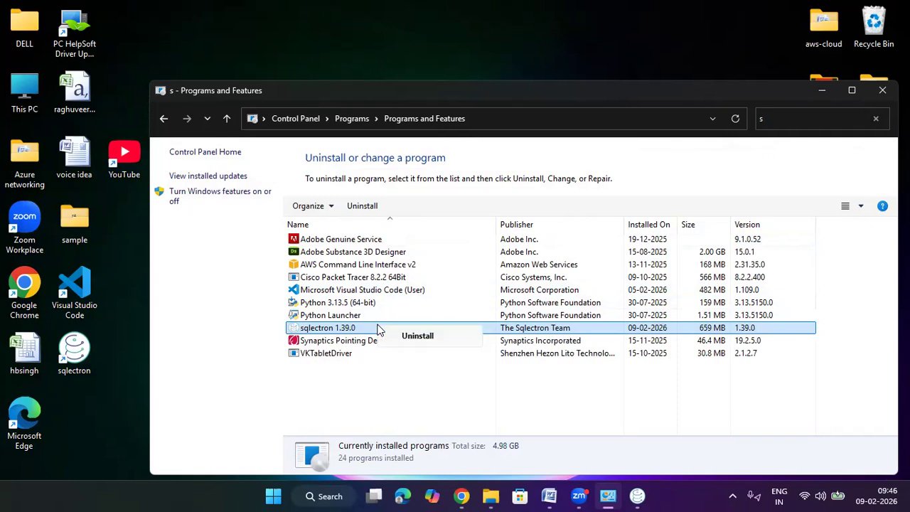
{"action": "left_click", "coordinate": [420, 338]}
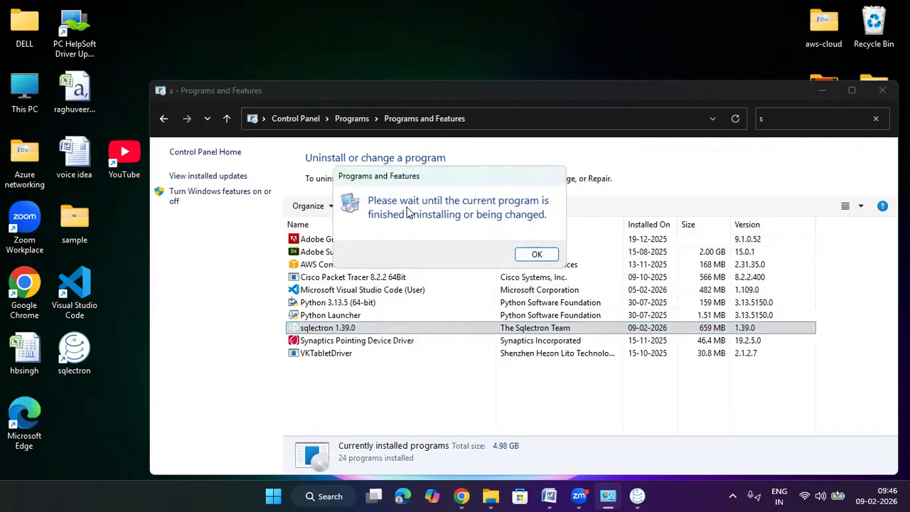
{"action": "left_click", "coordinate": [544, 258]}
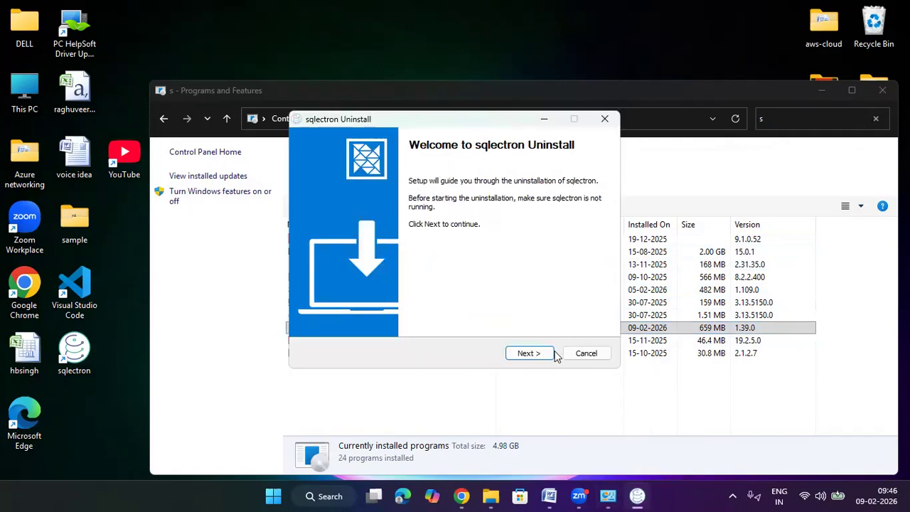
{"action": "left_click", "coordinate": [586, 353]}
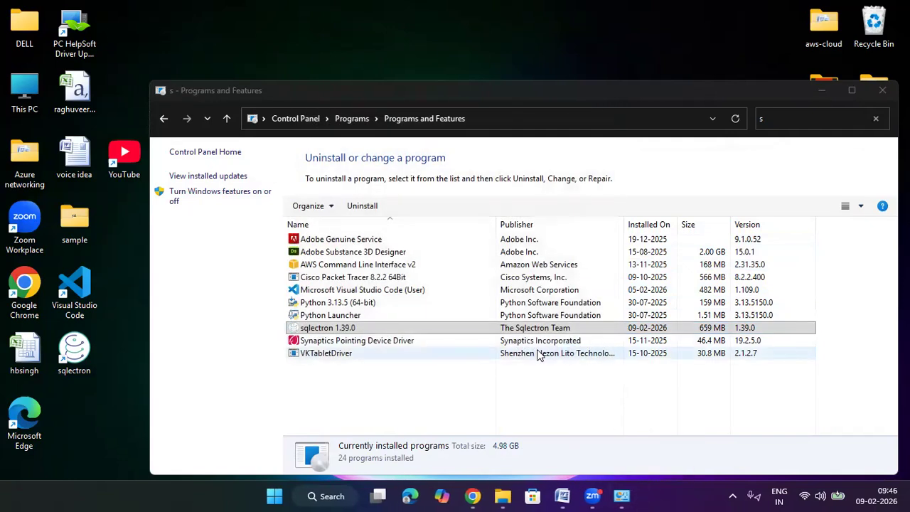
Step: Uninstall sqlectron 1.39.0 by completing its uninstall wizard, and close the Programs and Features window
{"action": "right_click", "coordinate": [379, 327]}
{"action": "left_click", "coordinate": [414, 333]}
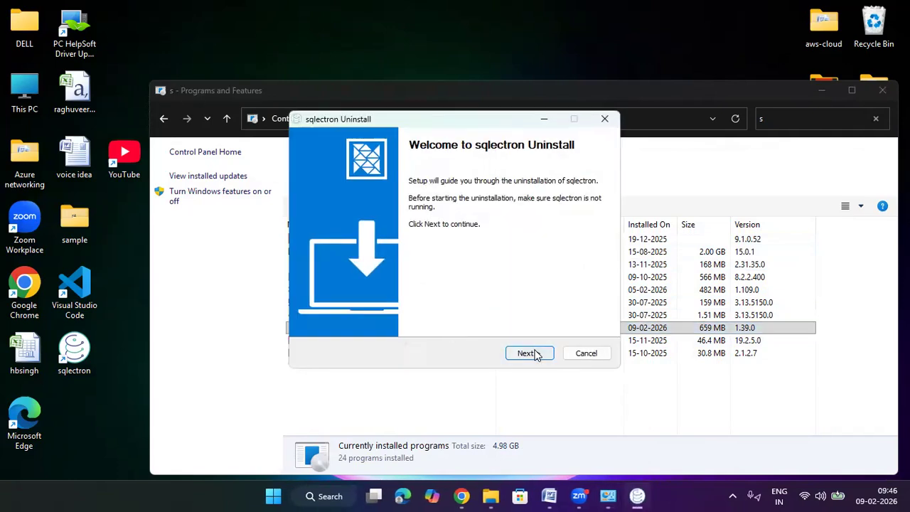
{"action": "left_click", "coordinate": [532, 353]}
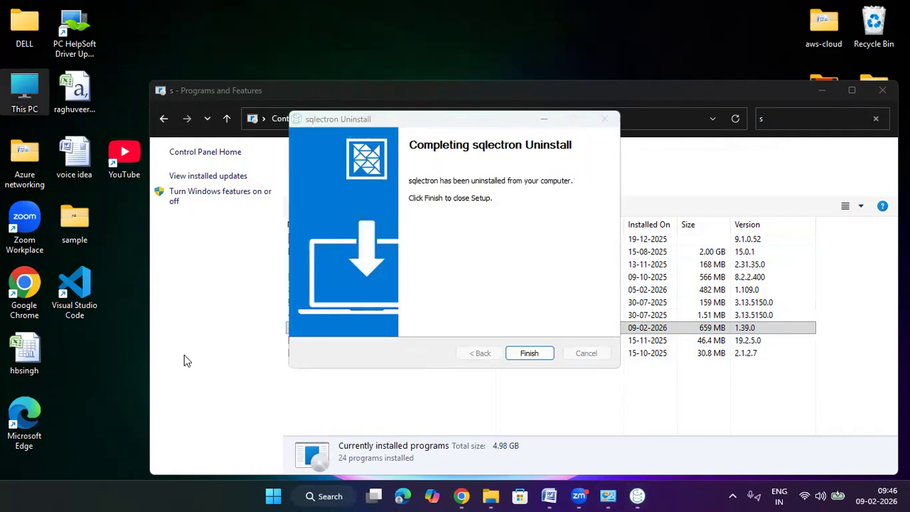
{"action": "left_click", "coordinate": [526, 355]}
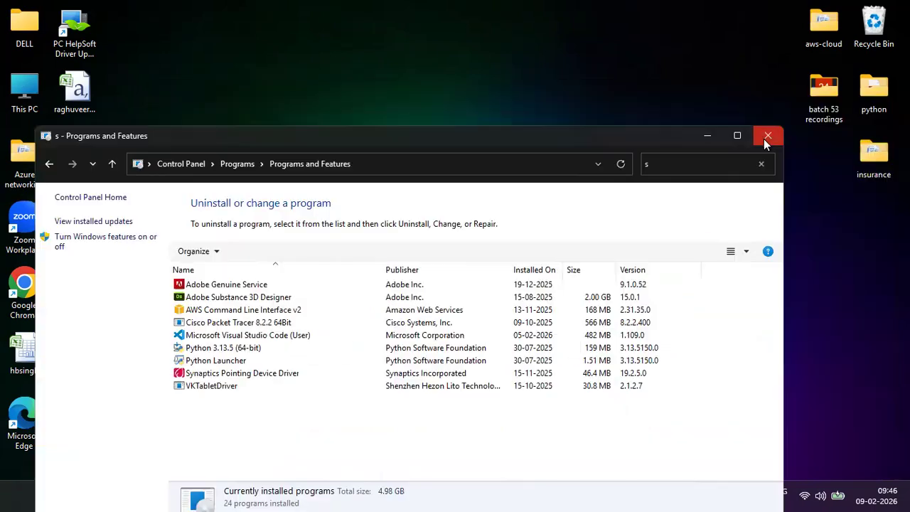
{"action": "left_click", "coordinate": [764, 139]}
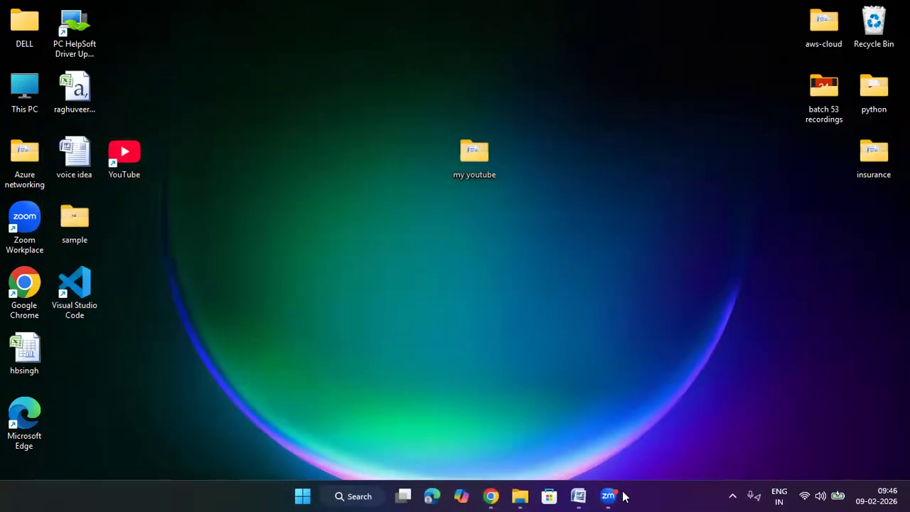
Step: Switch back to the RDS console in Chrome and refresh the Databases list to check the deletion of database-1
{"action": "mouse_move", "coordinate": [493, 495]}
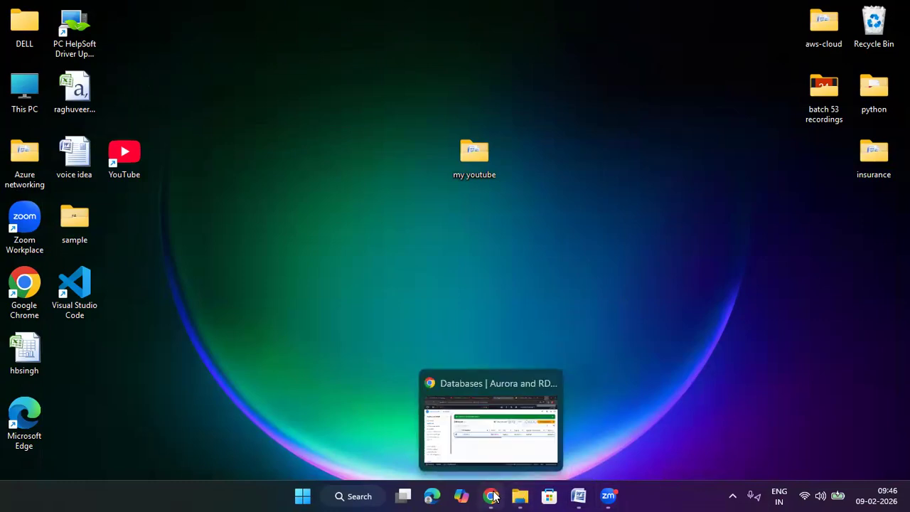
{"action": "left_click", "coordinate": [498, 456]}
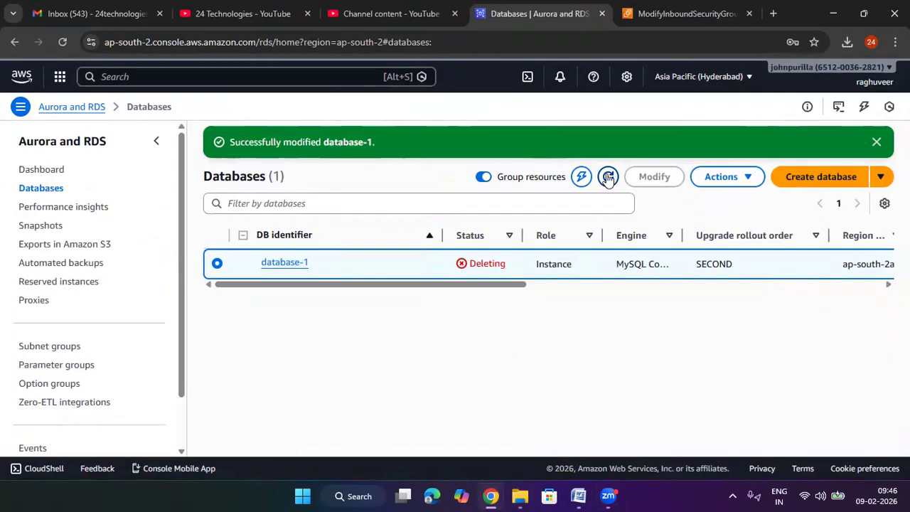
{"action": "left_click", "coordinate": [608, 177]}
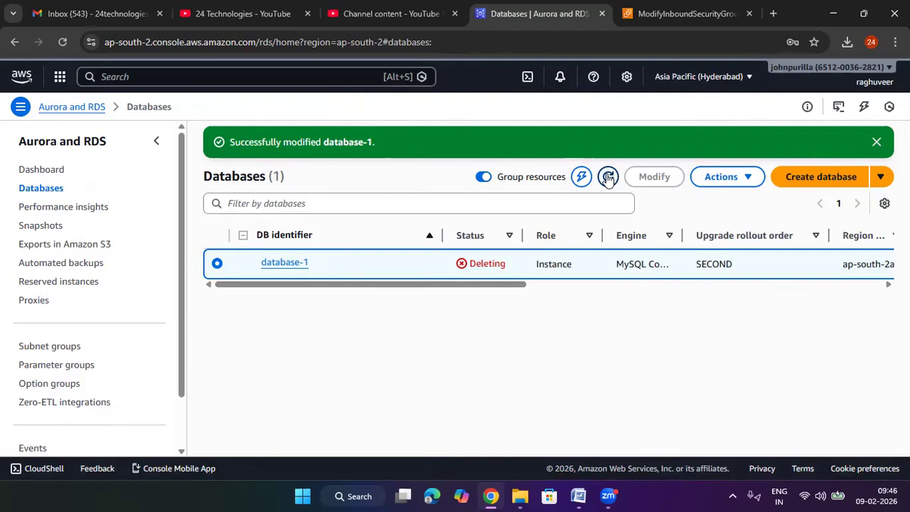
{"action": "left_click", "coordinate": [608, 177]}
{"action": "left_click", "coordinate": [608, 177]}
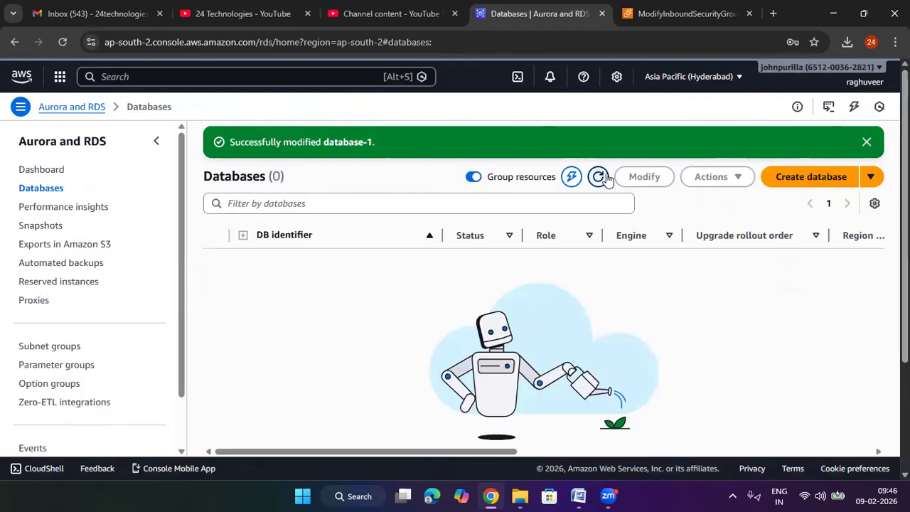